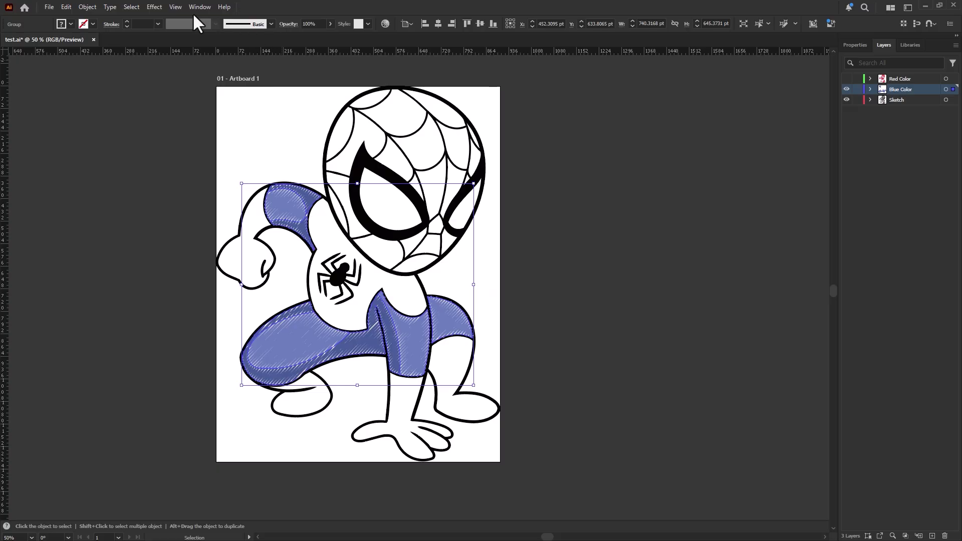
left_click(155, 7)
mouse_move(188, 123)
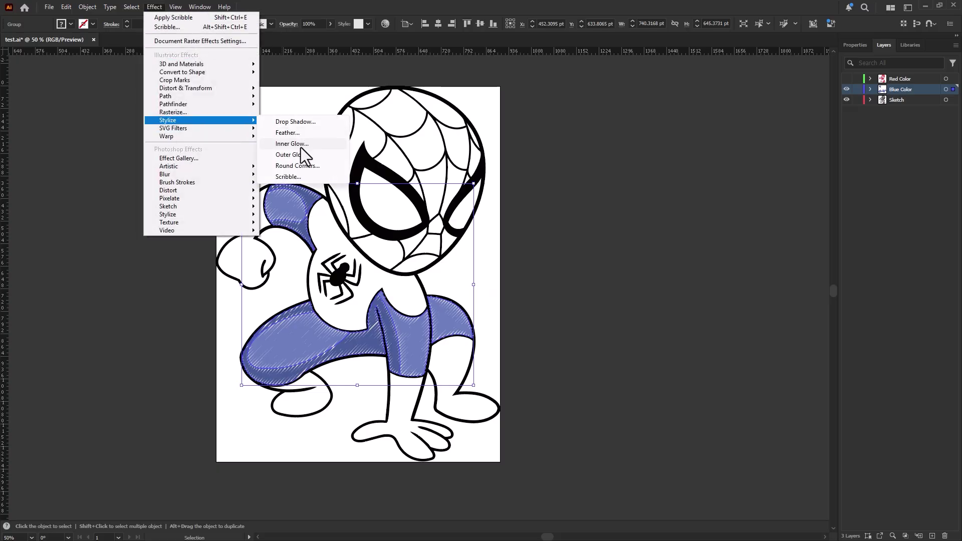
left_click(667, 8)
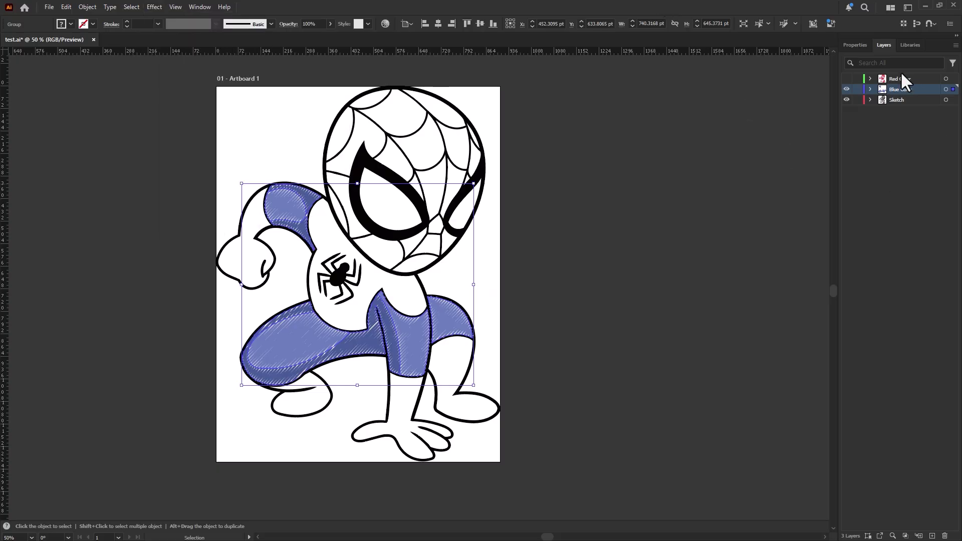
Make the Red Color layer visible and select its artwork group on the artboard.
left_click(846, 79)
left_click(901, 79)
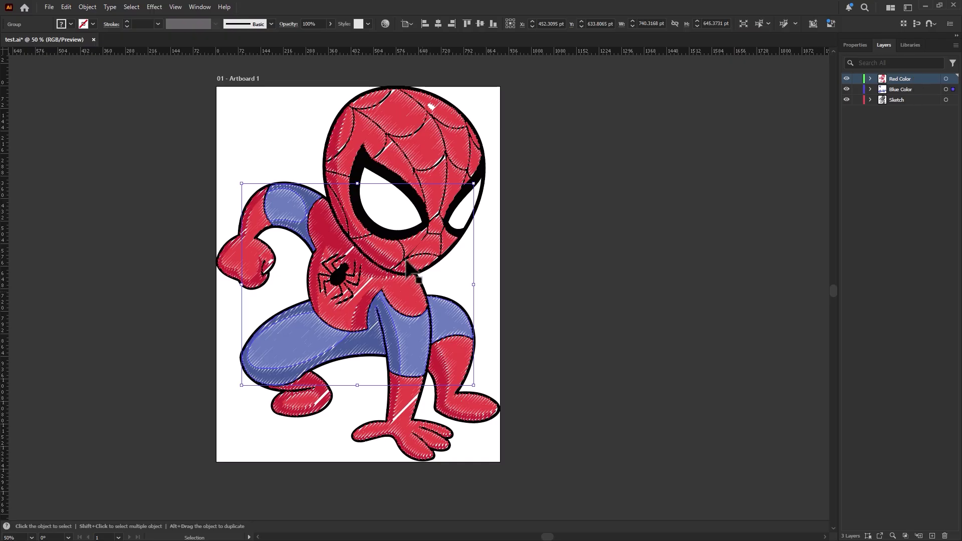
left_click_drag(439, 145, 475, 180)
key("ctrl+z")
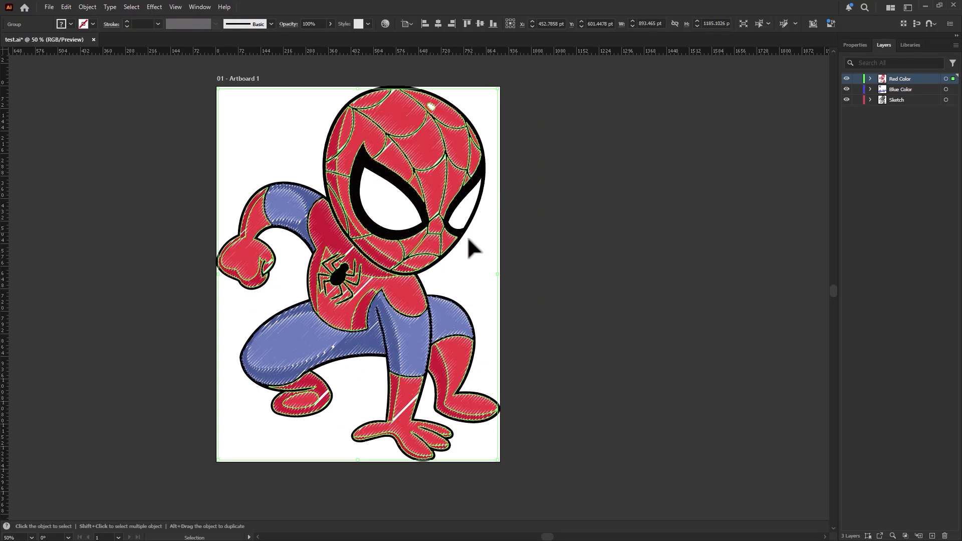
left_click(154, 7)
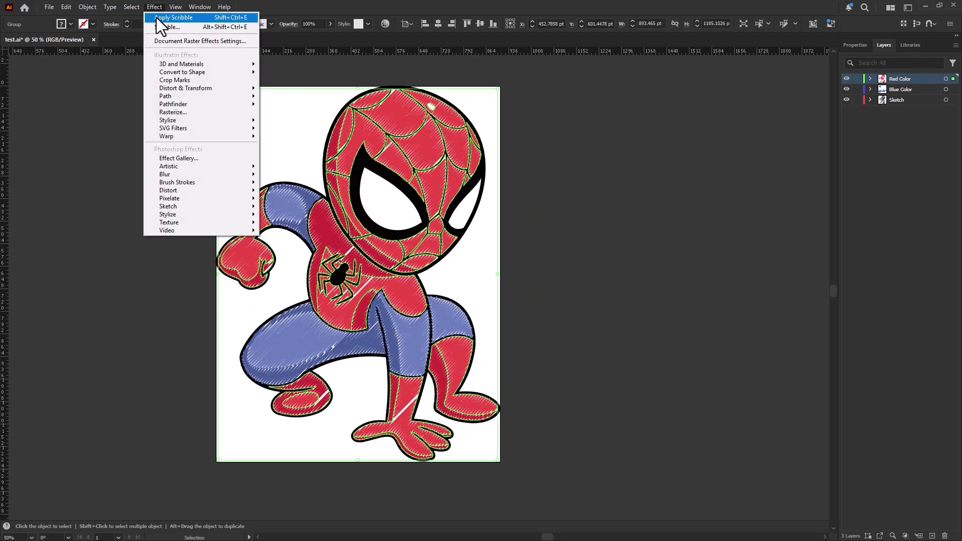
left_click(542, 6)
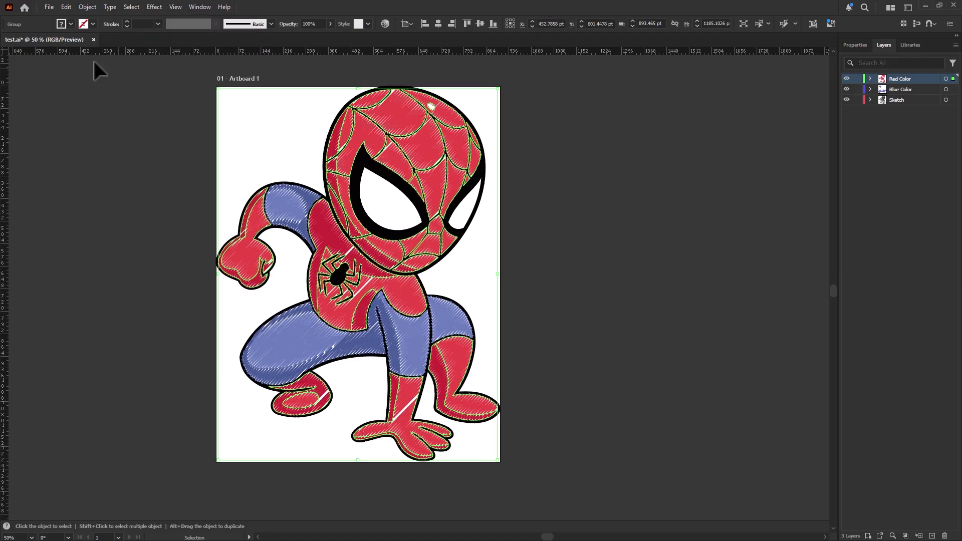
Choose the Adobe Illustrator (*.AI) format for saving the document under another name, and cancel without saving.
left_click(49, 7)
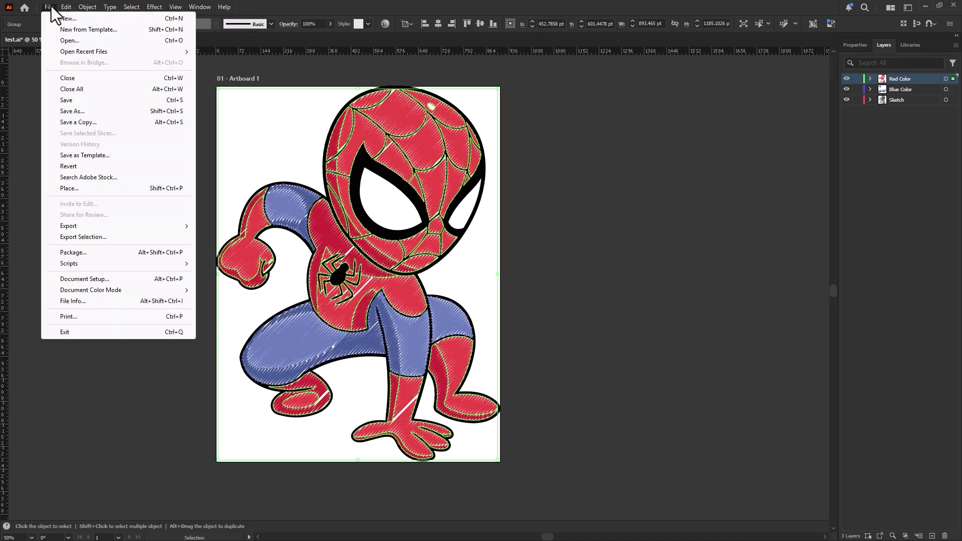
left_click(88, 114)
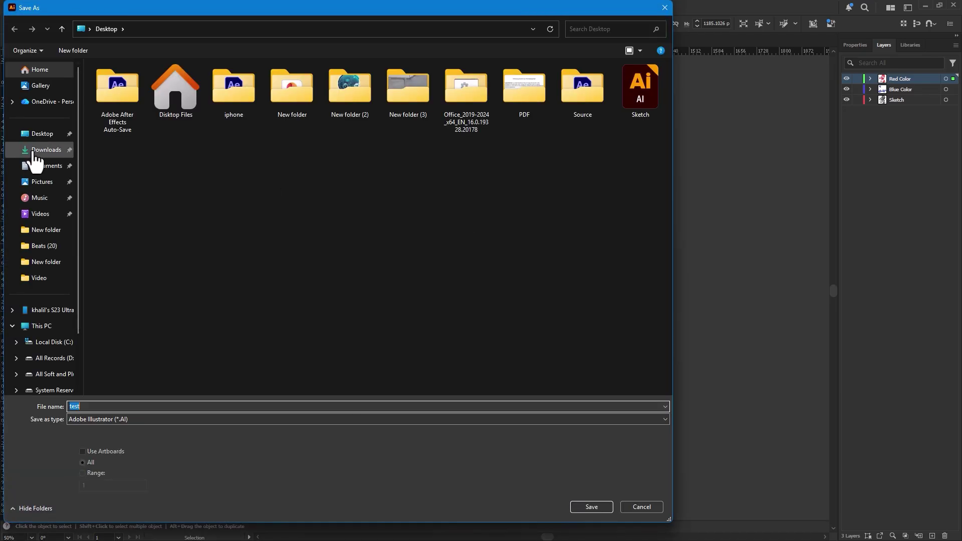
left_click(139, 419)
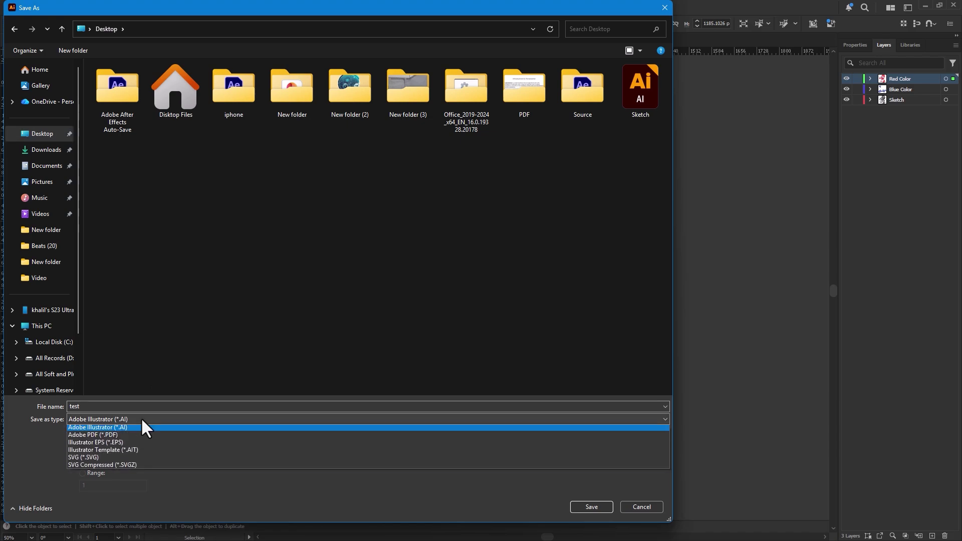
left_click(111, 429)
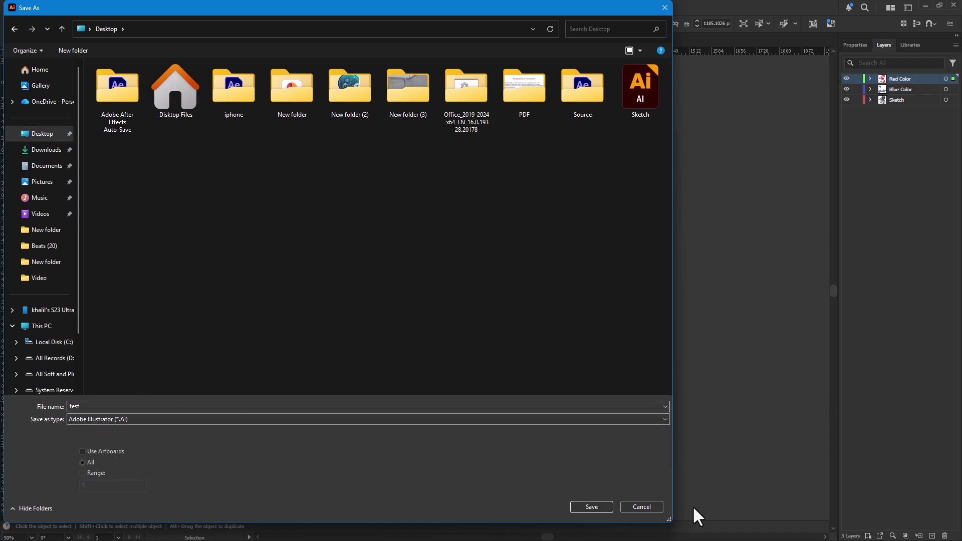
left_click(633, 506)
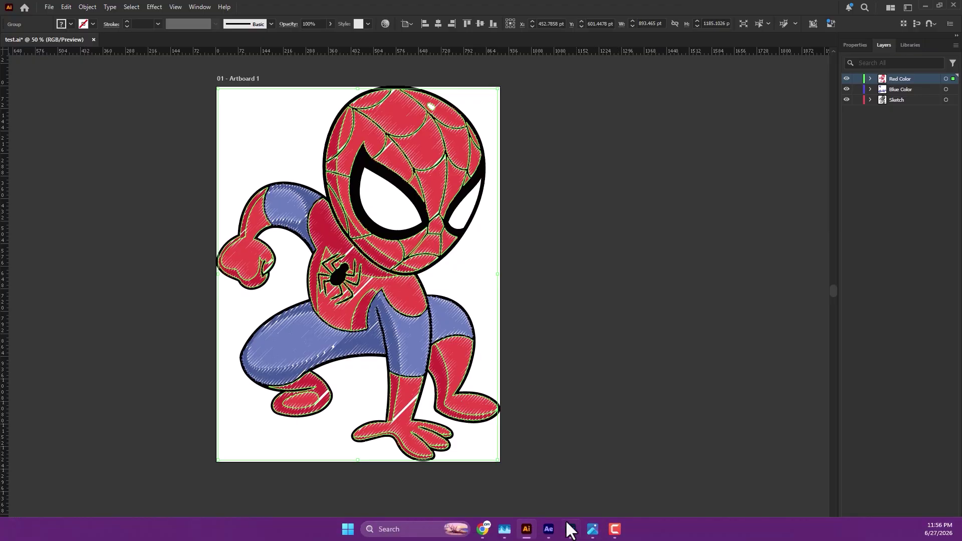
Switch to After Effects and import the Sketch Illustrator file from the Desktop as a composition with layer-size footage dimensions.
left_click(548, 530)
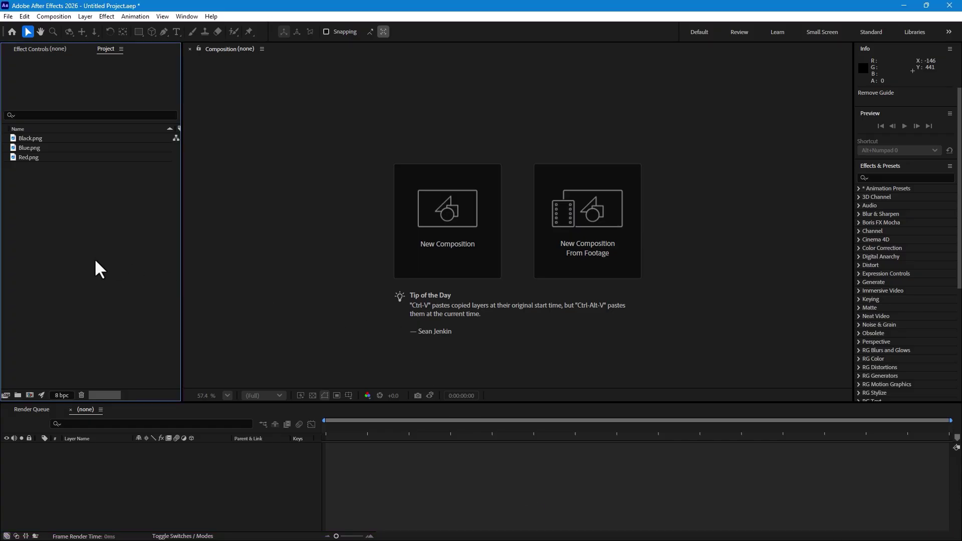
double_click(83, 237)
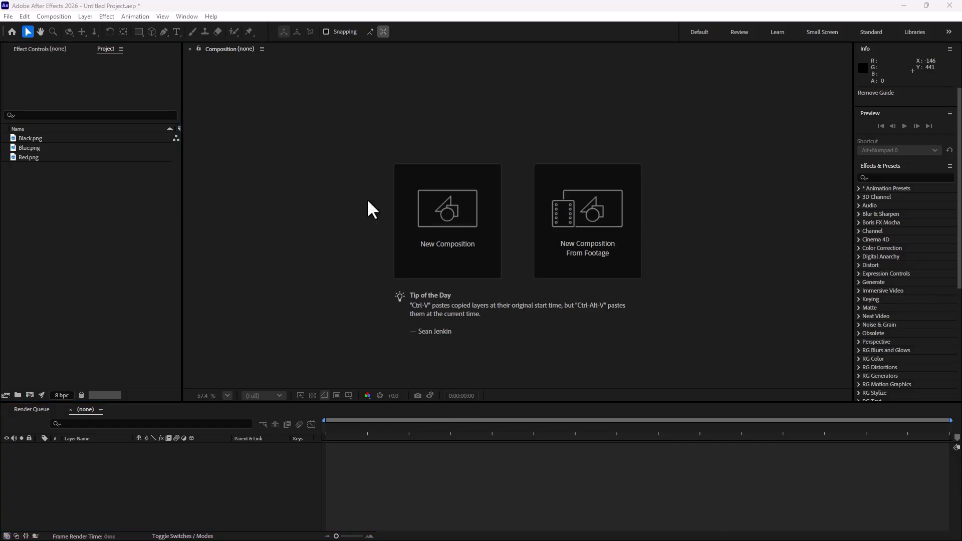
left_click(278, 133)
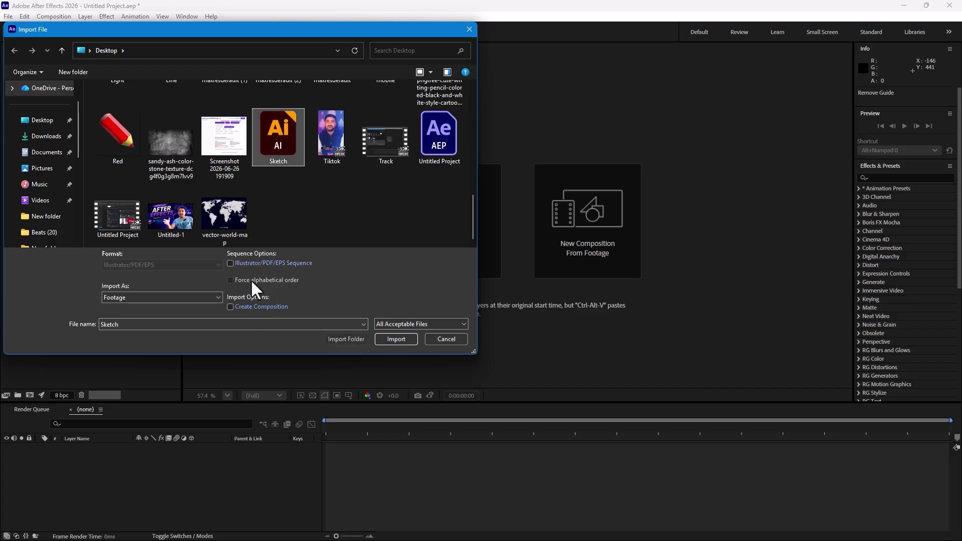
left_click(397, 339)
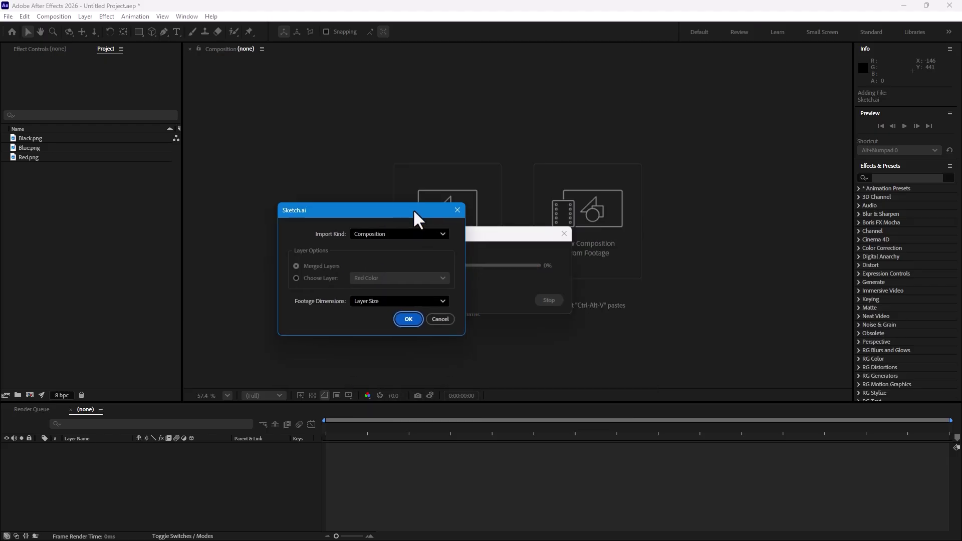
left_click(373, 229)
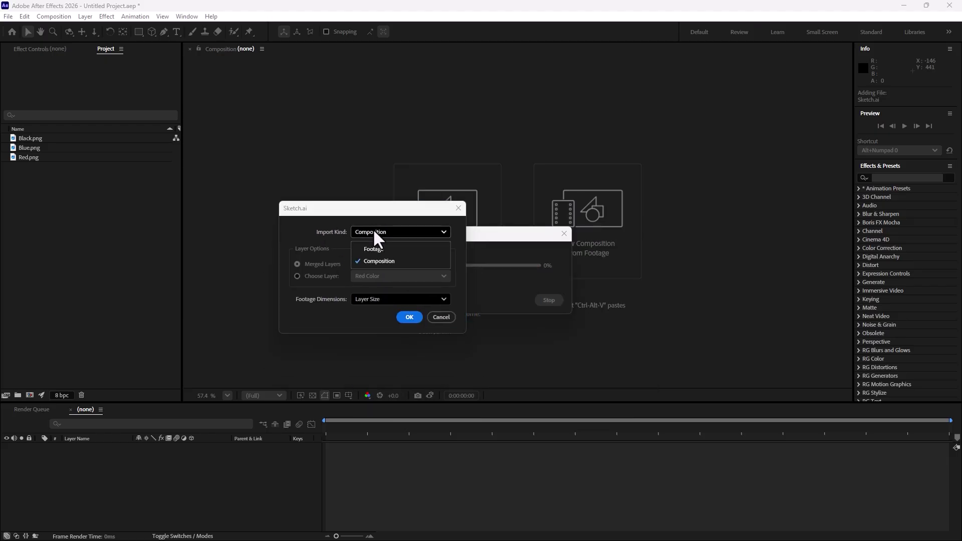
left_click(384, 264)
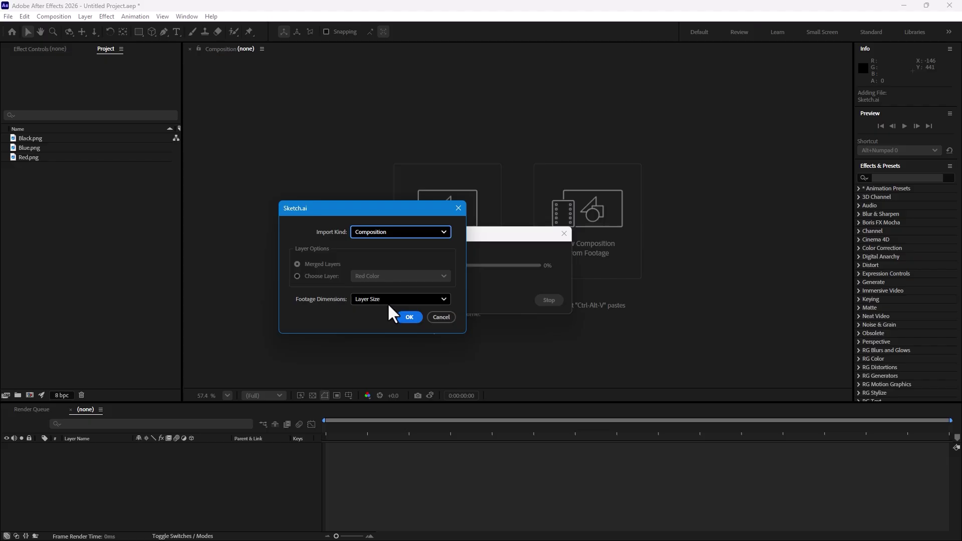
left_click(400, 314)
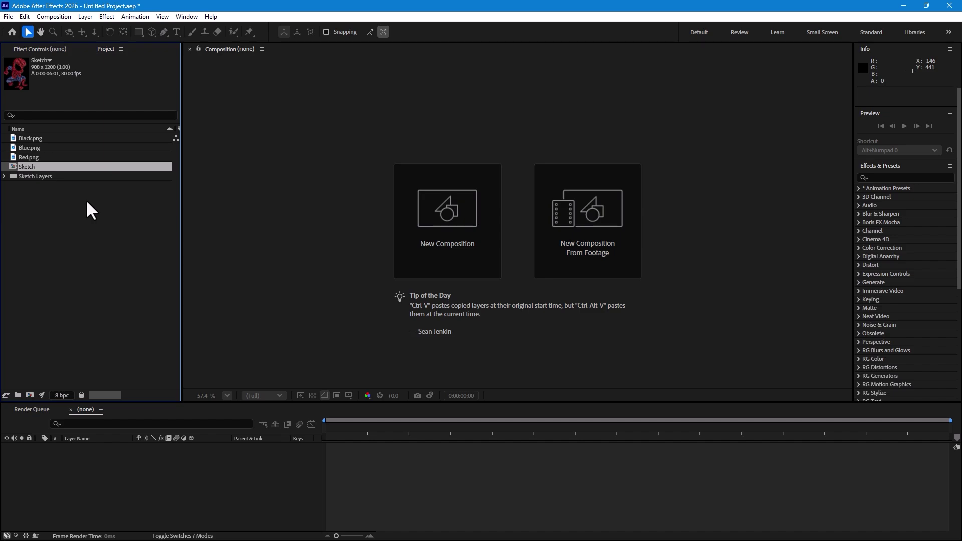
Start a new composition named Animation and set its duration to 0:00:10:00.
left_click(466, 205)
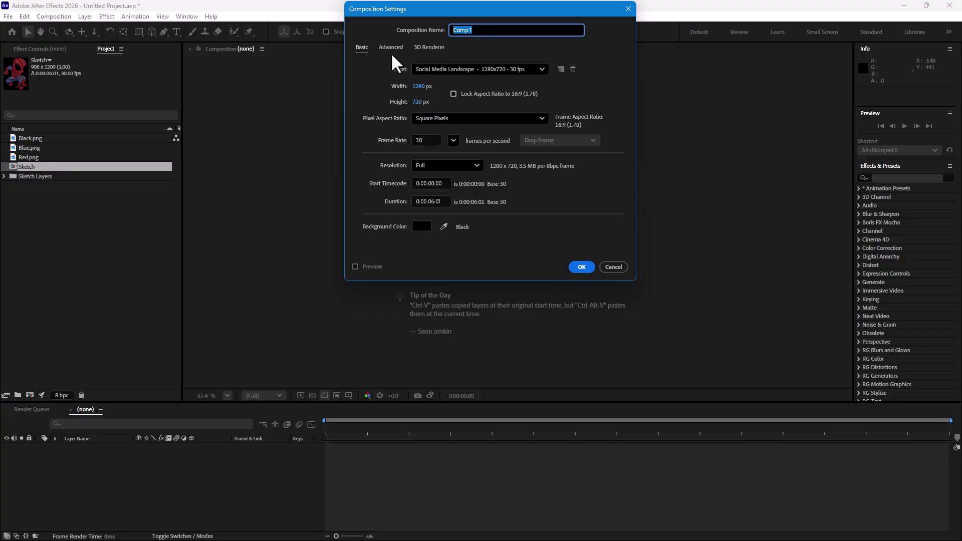
type("Animation")
left_click(443, 200)
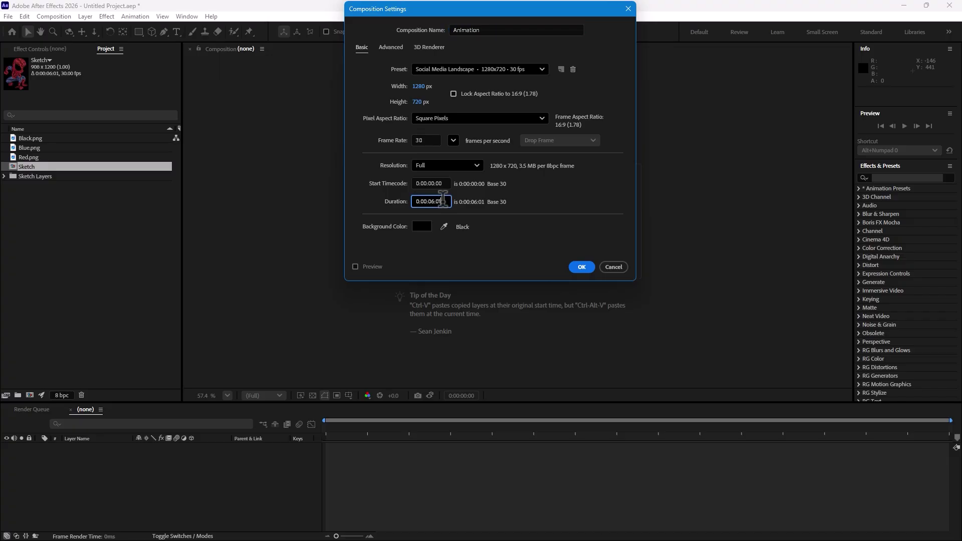
key("BackSpace")
key("Left")
key("BackSpace")
key("BackSpace")
type("10")
Set the composition's background color to white (FFFFFF), check the 3D renderer settings, and create the composition.
left_click(419, 226)
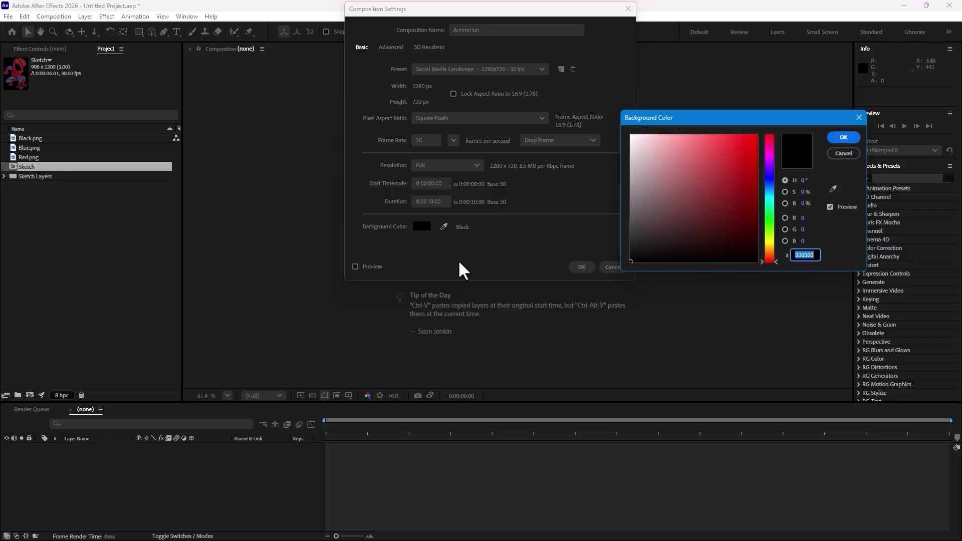
left_click_drag(705, 217, 549, 96)
left_click(844, 138)
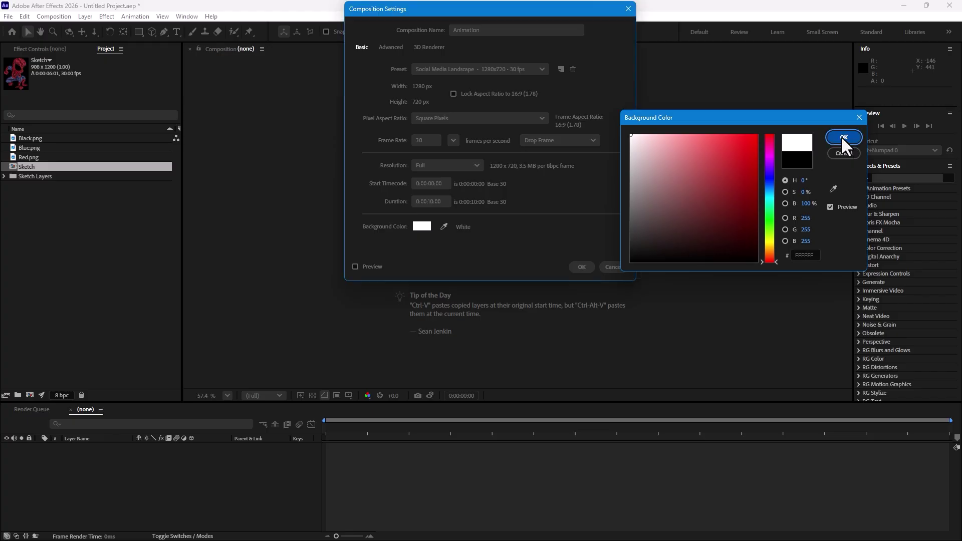
left_click(427, 48)
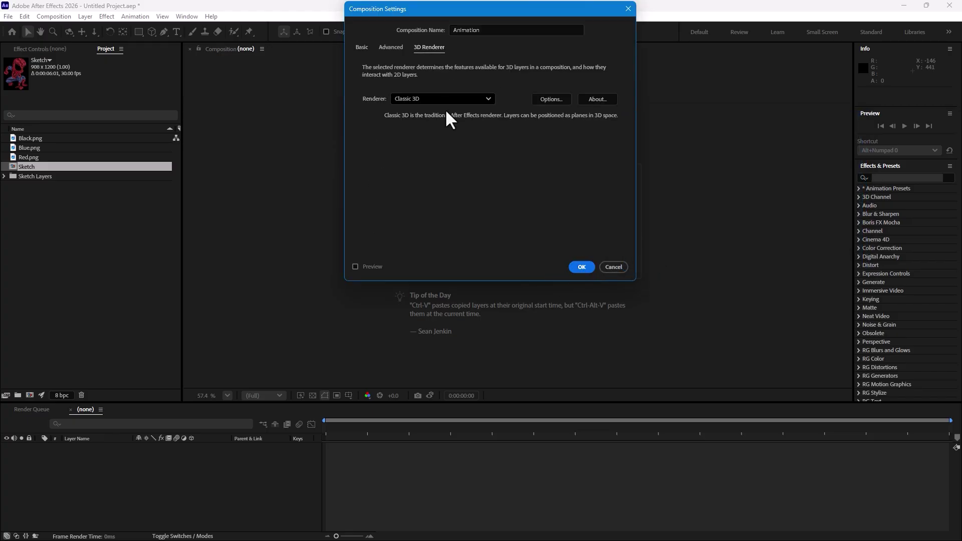
left_click(581, 266)
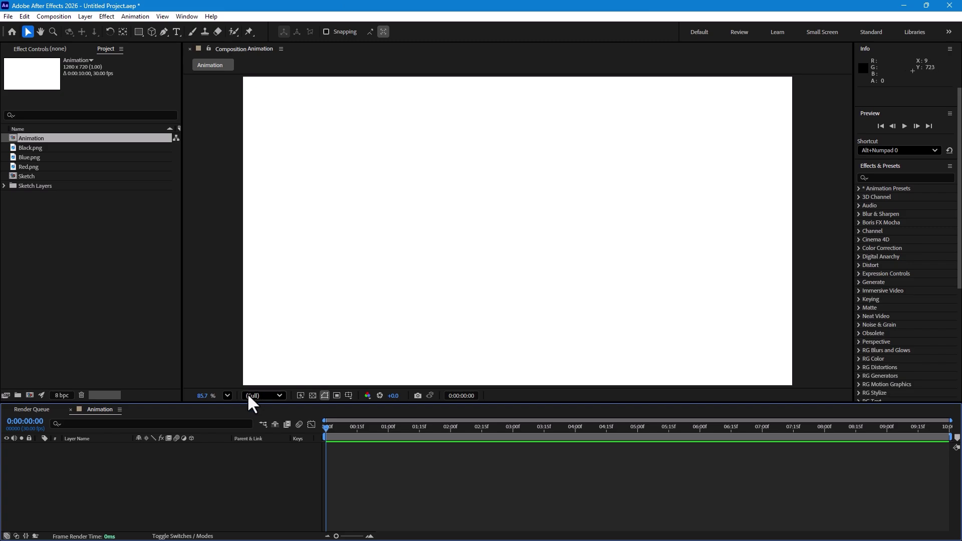
Show rulers in the Animation composition's viewer, switching the title/action safe guides on and off again.
left_click(228, 395)
left_click(253, 189)
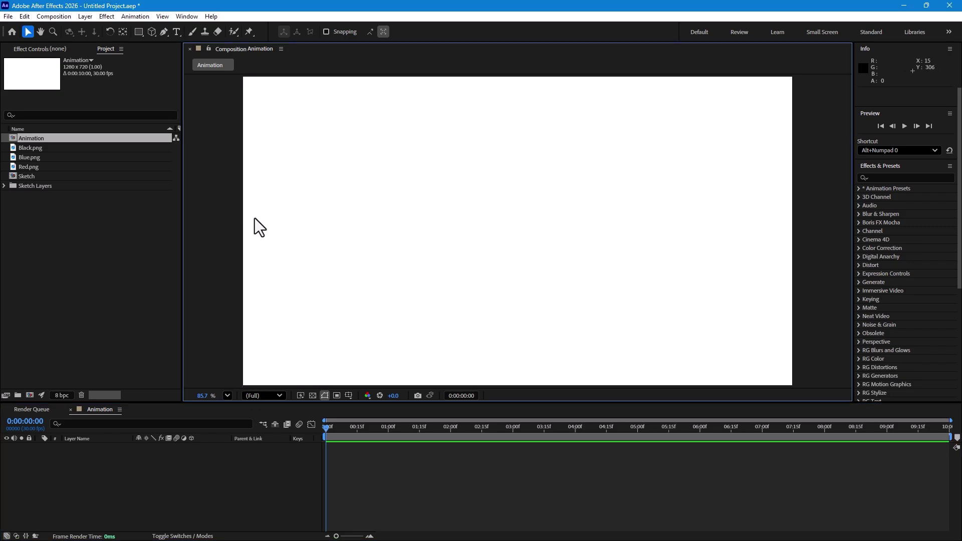
left_click(349, 396)
left_click(358, 405)
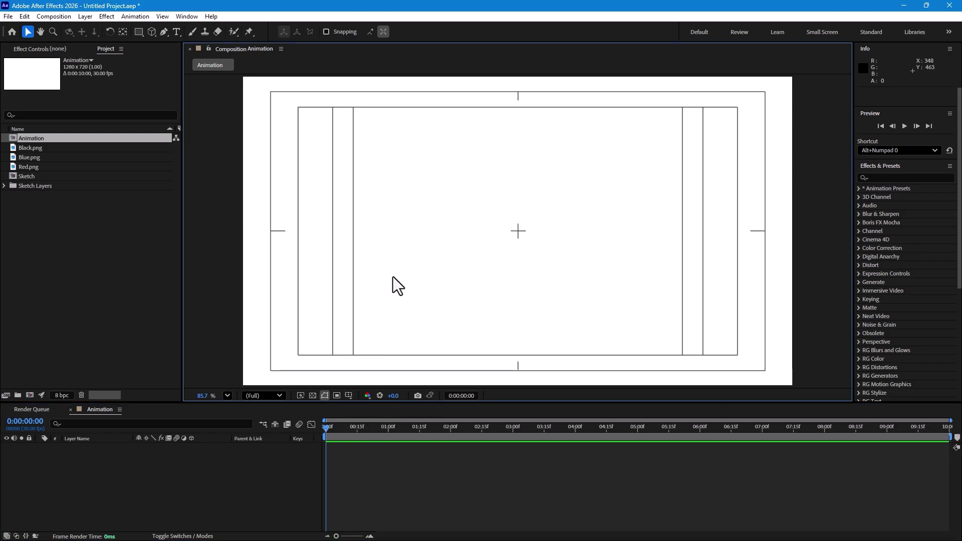
key("ctrl+r")
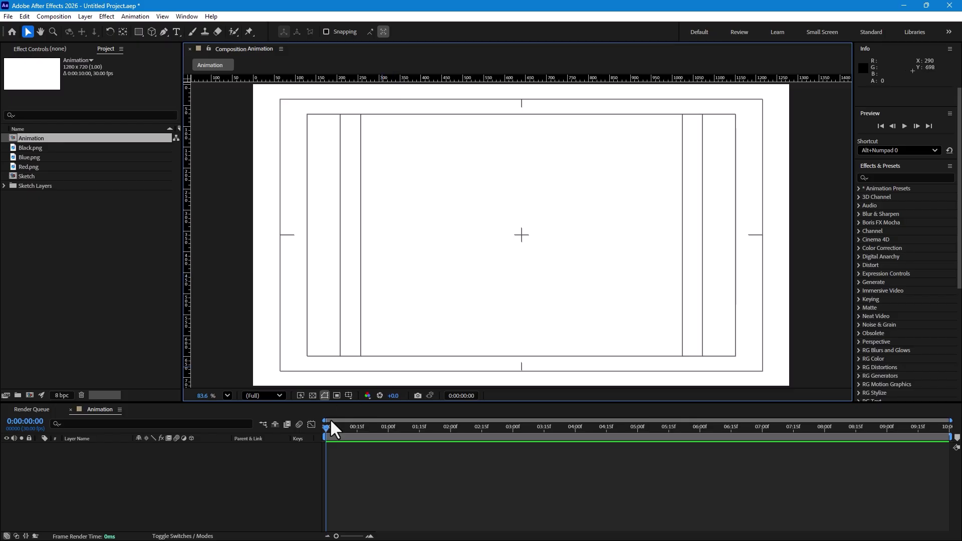
left_click(348, 396)
left_click(365, 407)
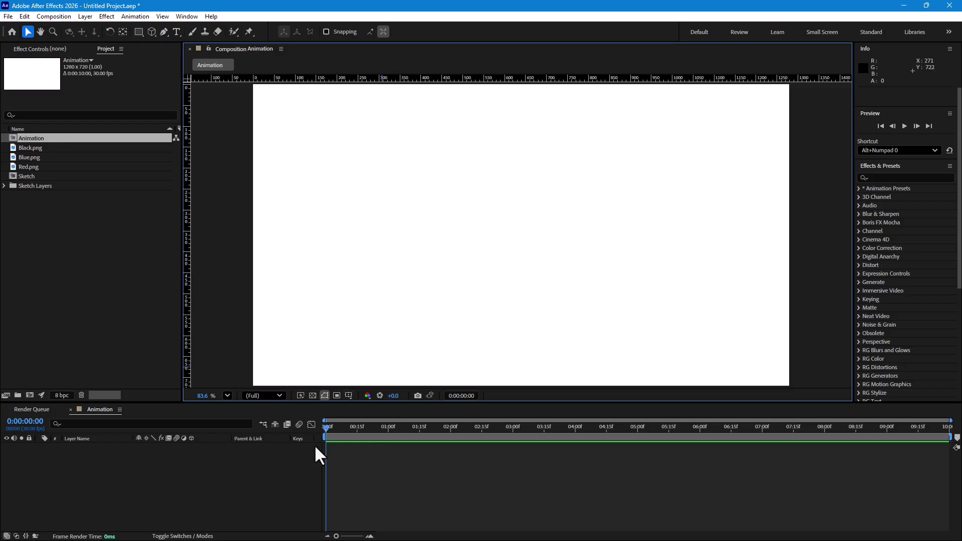
Add the Sketch composition to the Animation timeline as a layer and scale it to 54.5%.
left_click(28, 173)
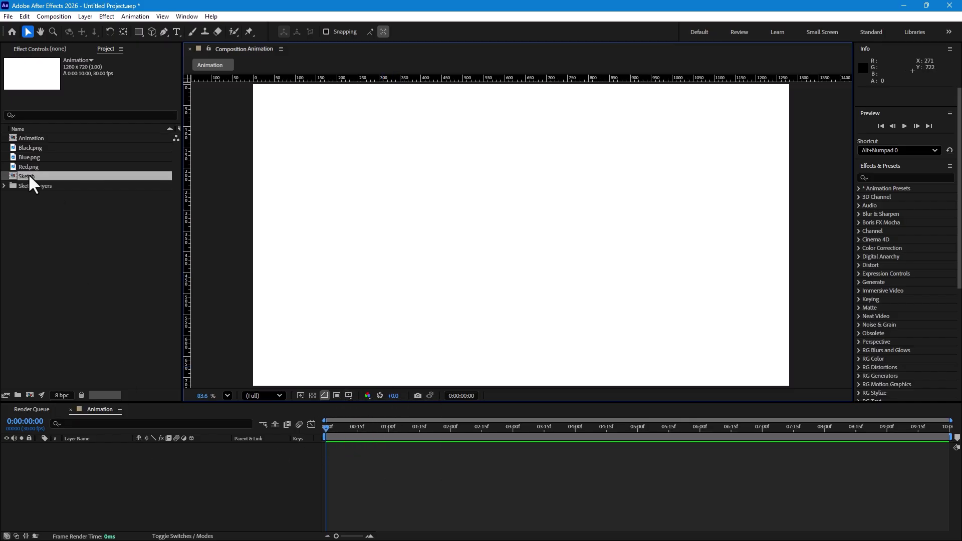
mouse_move(28, 174)
left_mouse_down()
mouse_move(62, 223)
mouse_move(118, 493)
left_mouse_up()
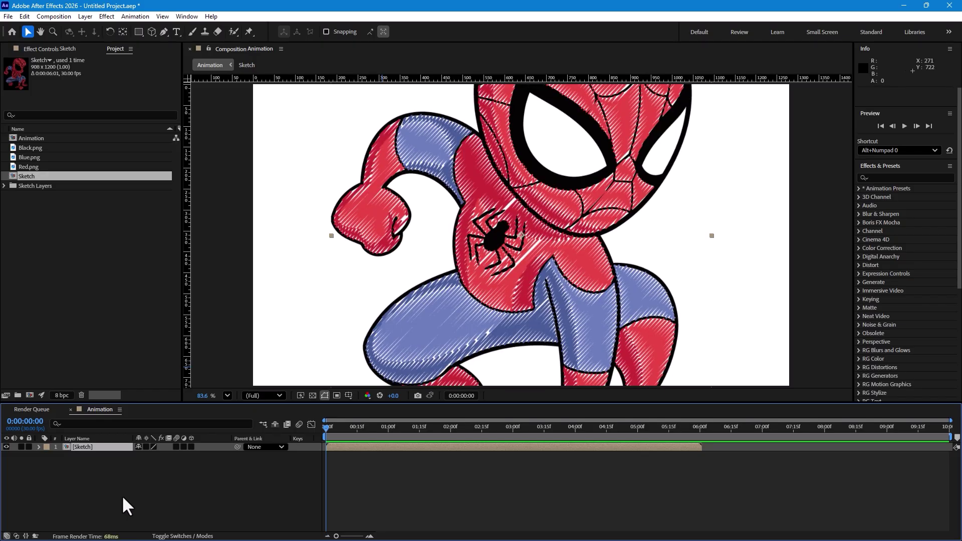
key("s")
mouse_move(162, 456)
left_mouse_down()
mouse_move(143, 452)
mouse_move(178, 456)
left_mouse_up()
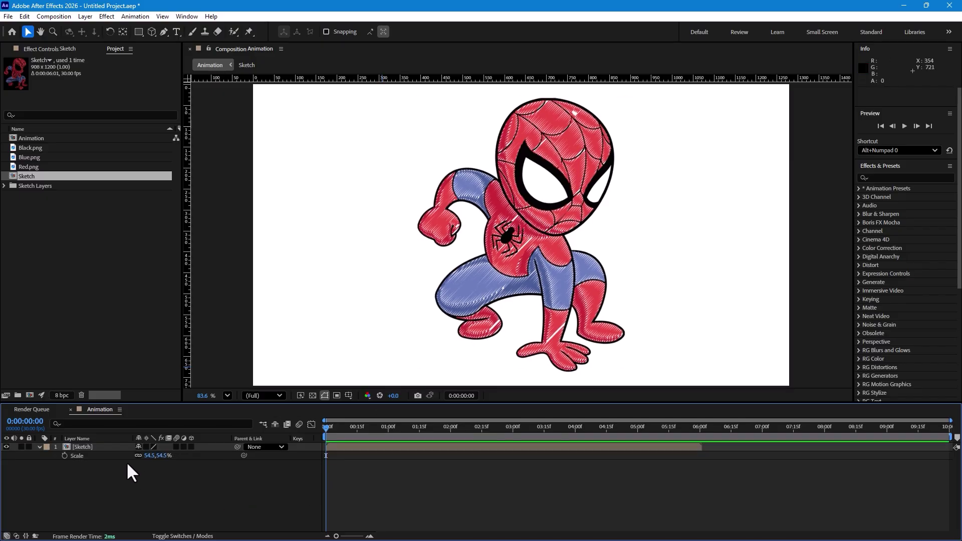
Open the nested Sketch composition and check the Red Color and Blue Color layers by toggling each one's visibility.
double_click(91, 446)
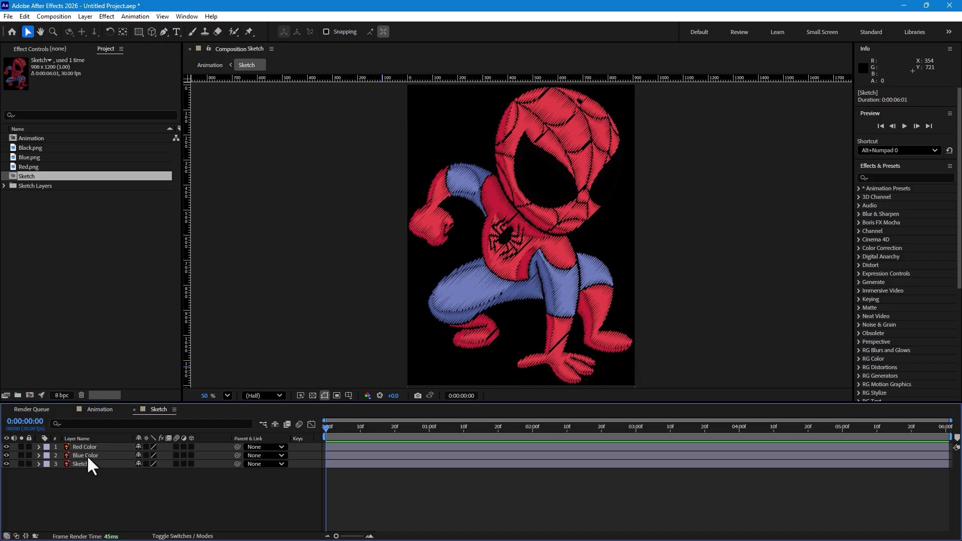
left_click(6, 446)
left_click(6, 446)
left_click(6, 455)
left_click(5, 455)
Select the Sketch layer, turn on the transparency grid, and hide the Red Color and Blue Color layers.
left_click(99, 463)
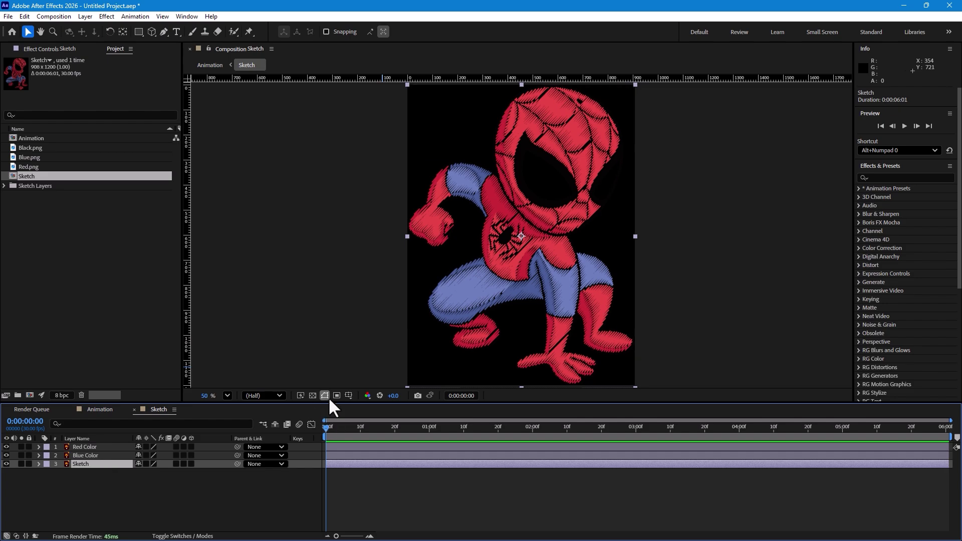
left_click(312, 395)
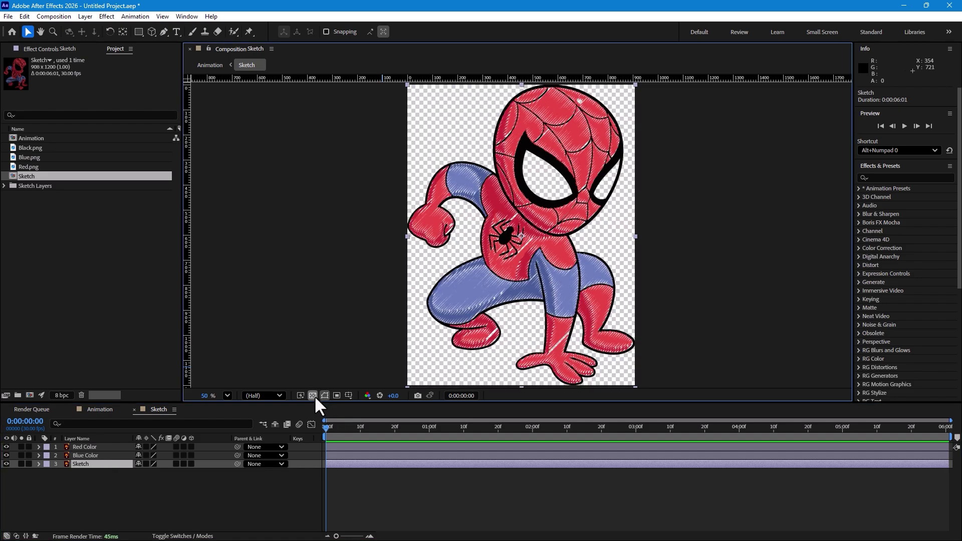
left_click(6, 446)
left_click(6, 455)
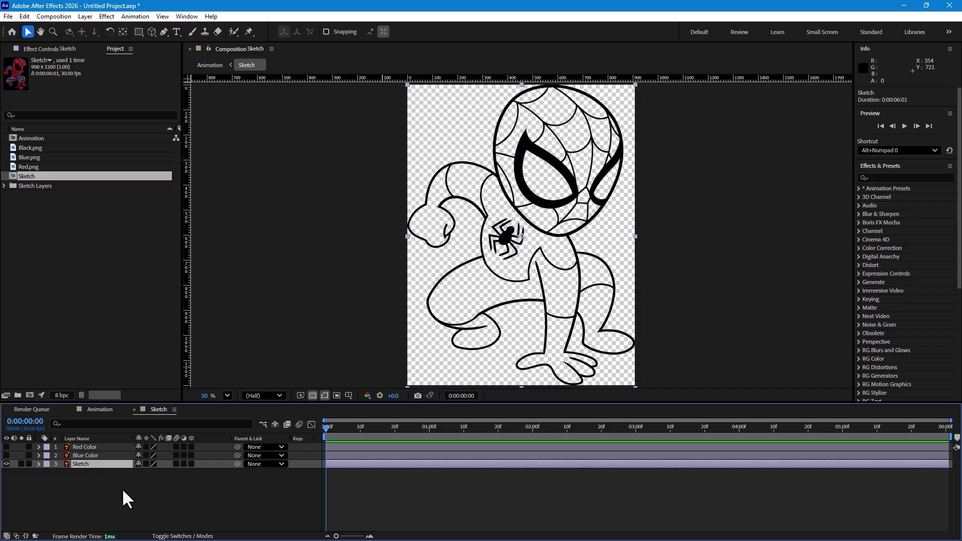
Auto-trace the Sketch layer's alpha channel for the current frame, applying the result to a new layer.
left_click(85, 16)
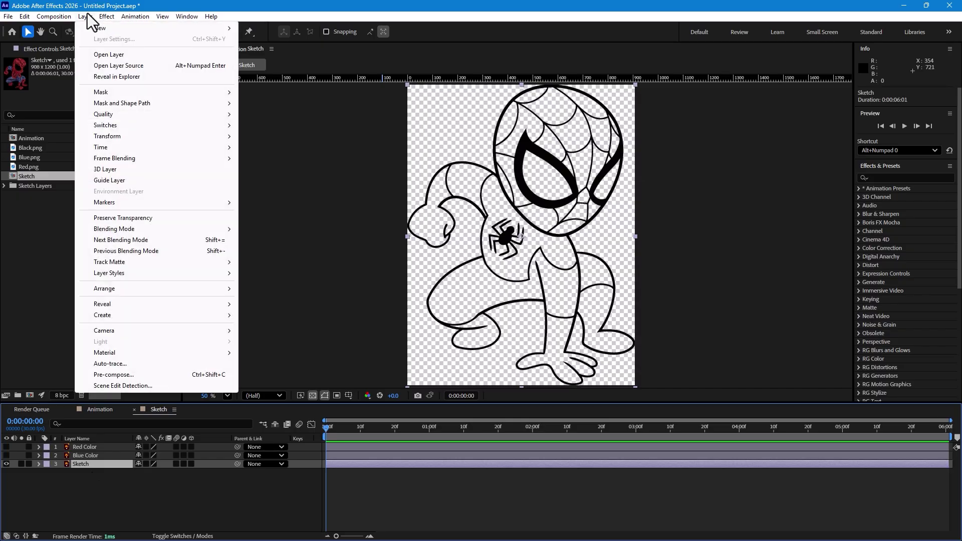
left_click(123, 364)
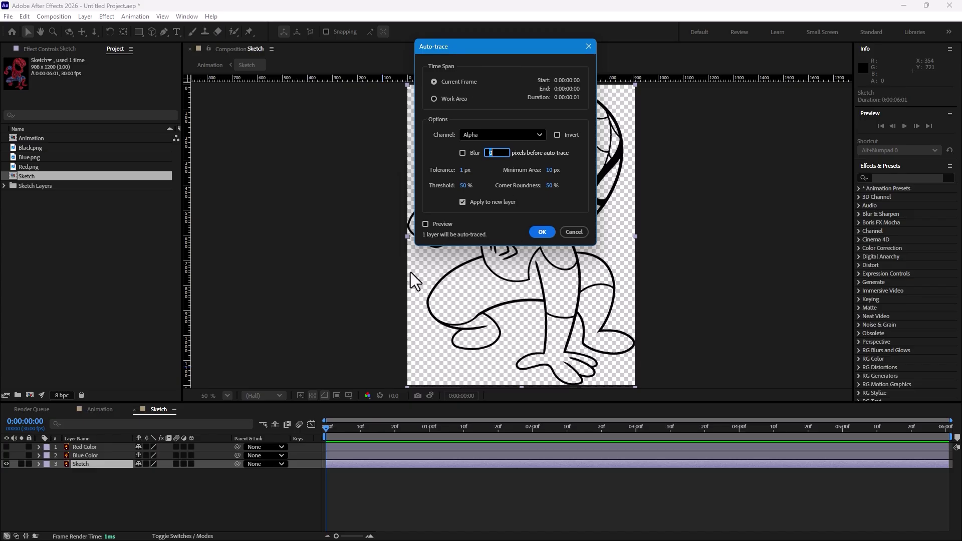
left_click(540, 232)
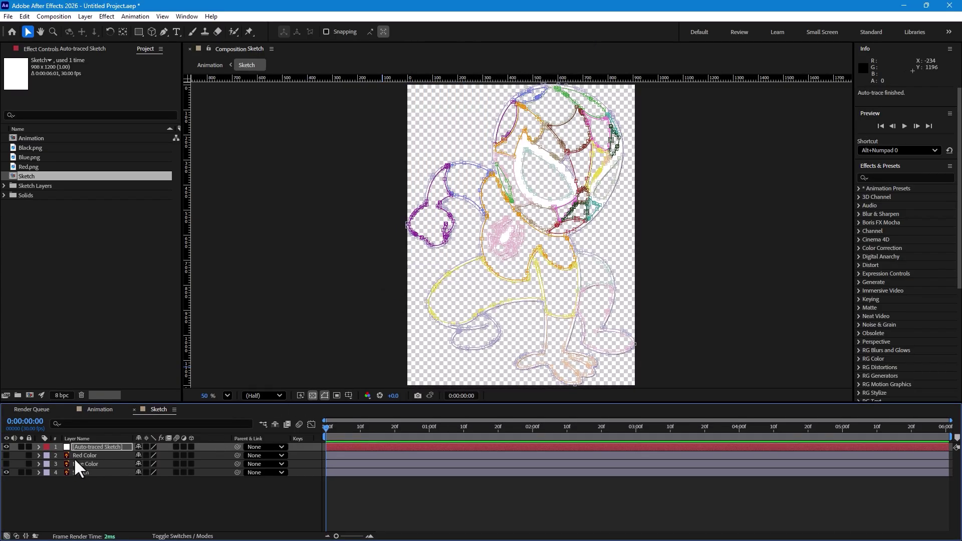
Change the solid color of the Auto-traced Sketch layer to black in its solid settings.
left_click(92, 445)
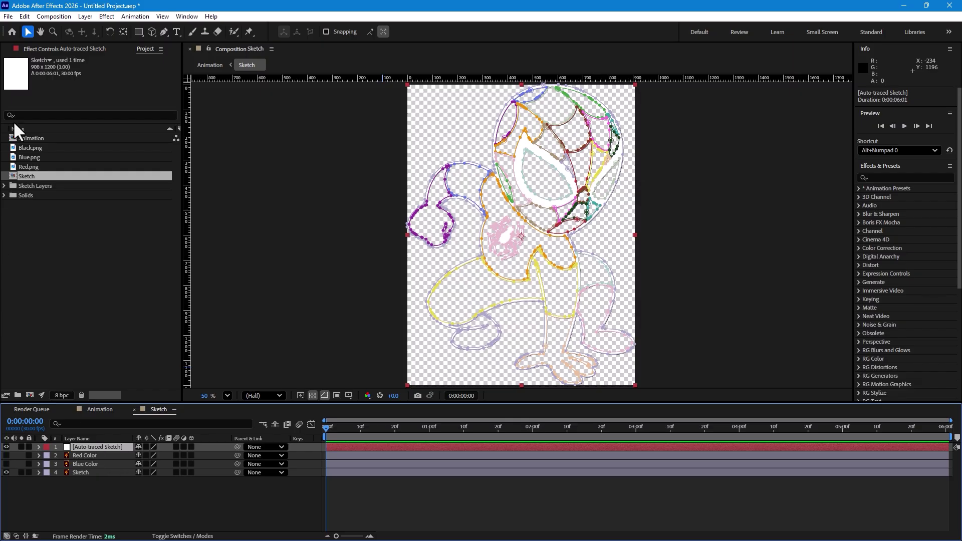
left_click(86, 16)
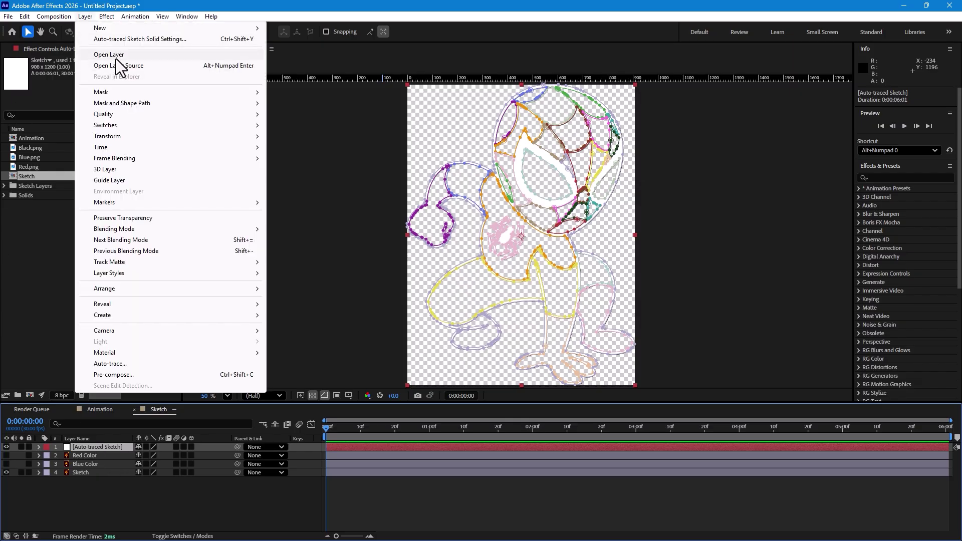
left_click(170, 39)
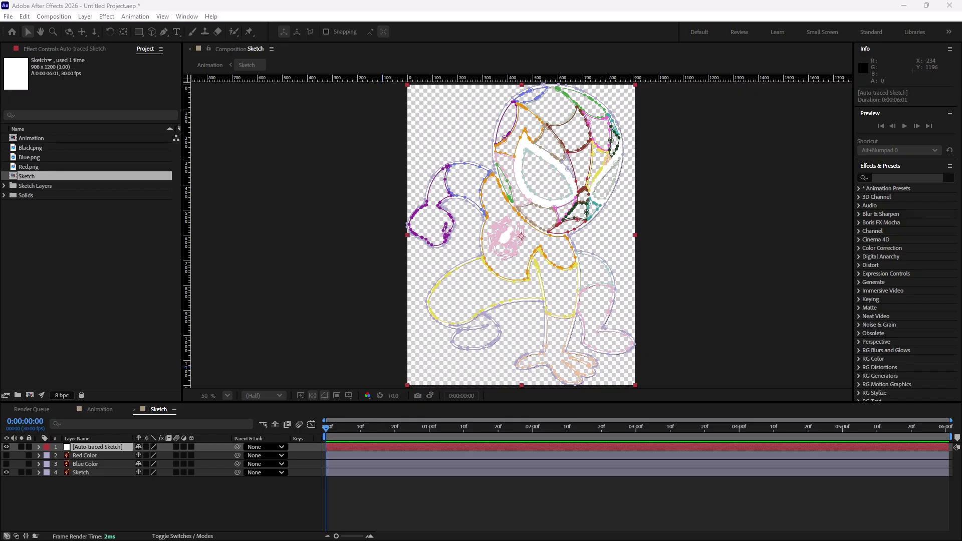
left_click(526, 268)
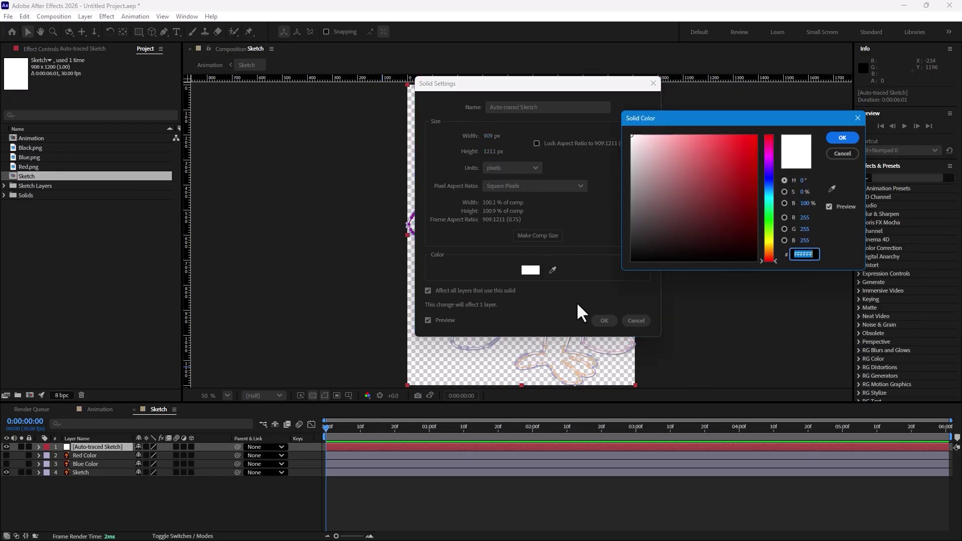
type("381616")
left_click(844, 136)
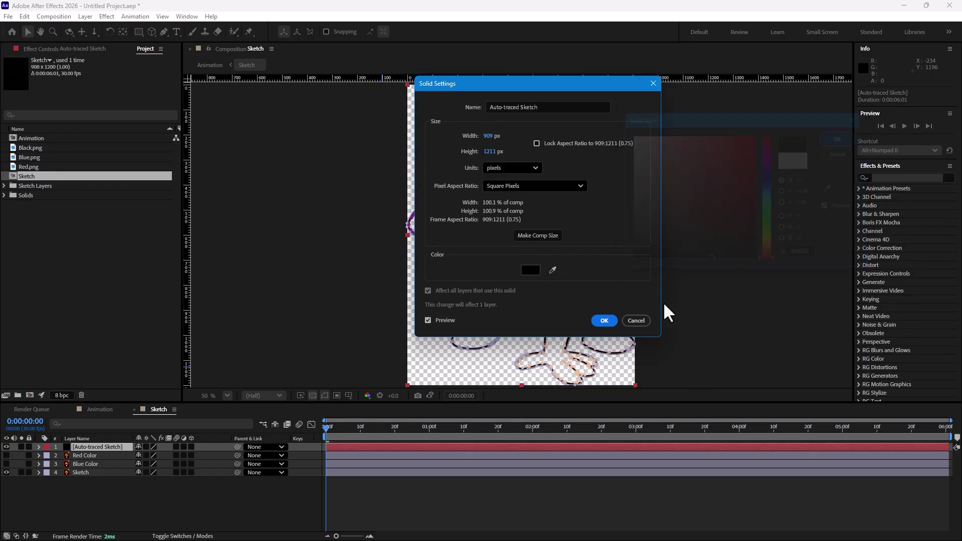
left_click(603, 321)
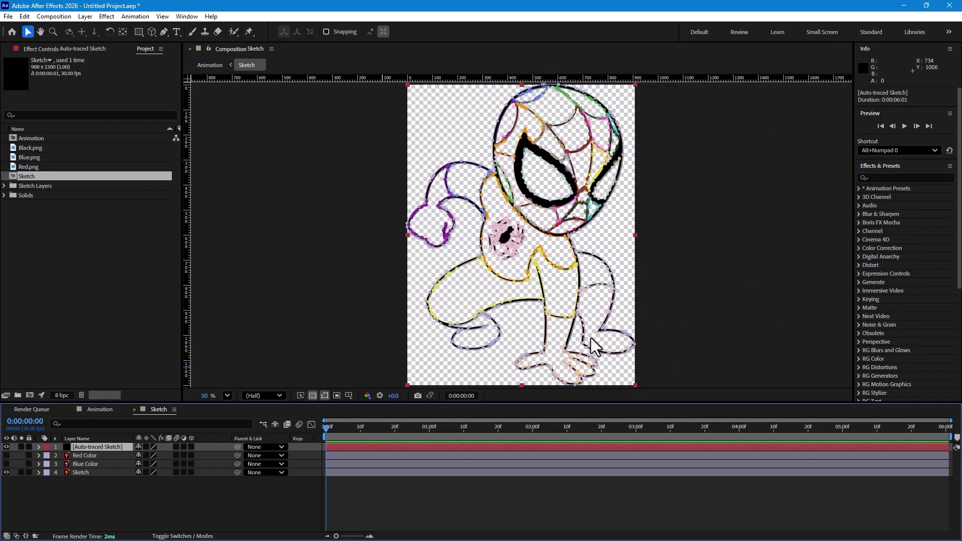
Hide the original Sketch layer and apply the RG Trapcode 3D Stroke effect to the Auto-traced Sketch layer.
left_click(84, 471)
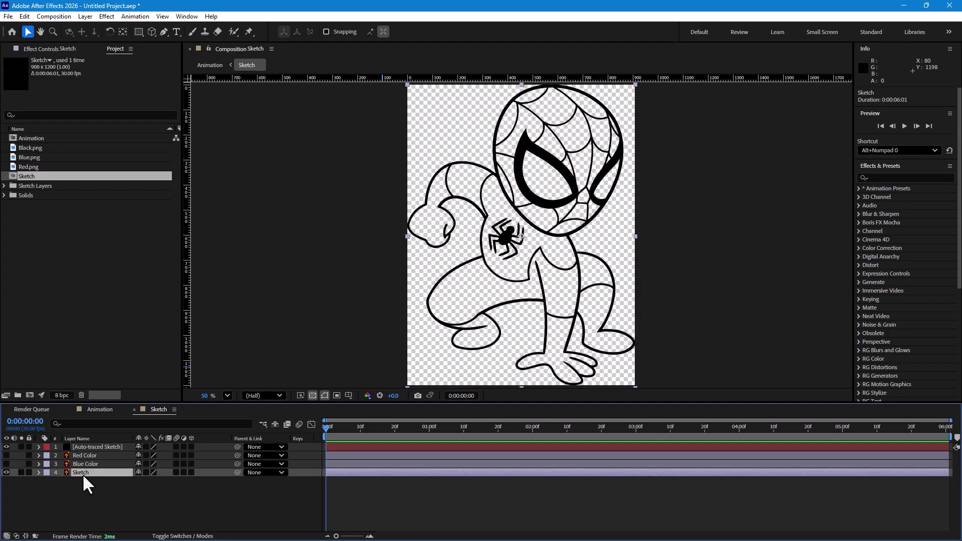
left_click(5, 473)
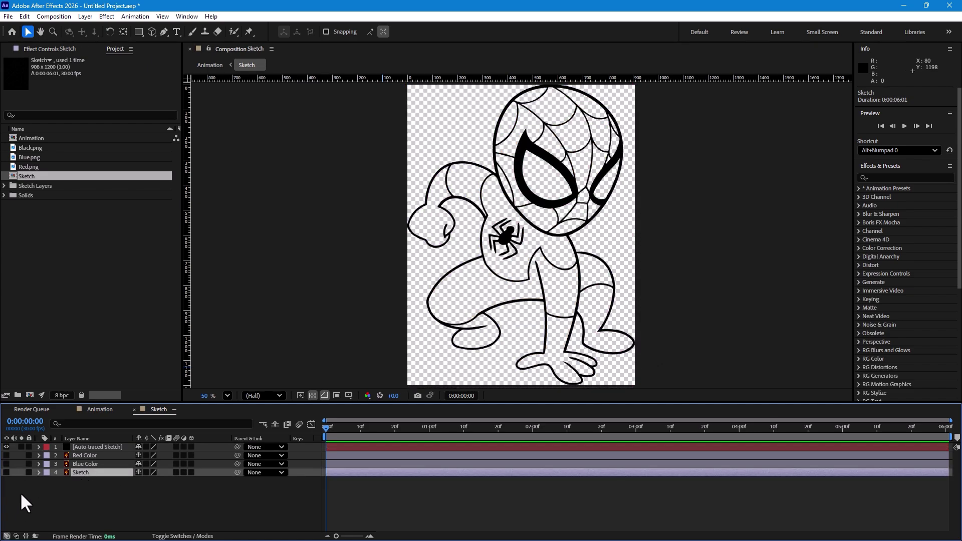
left_click(96, 446)
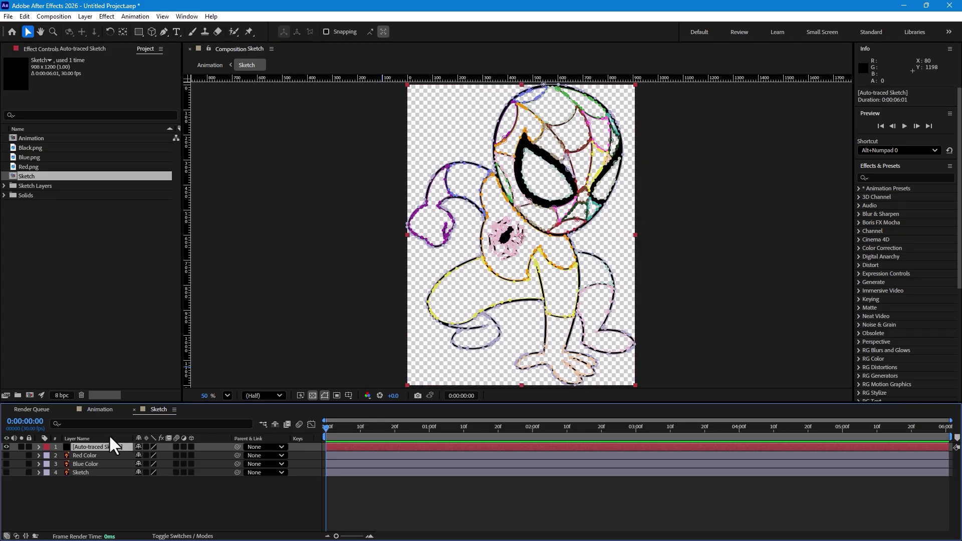
left_click(102, 18)
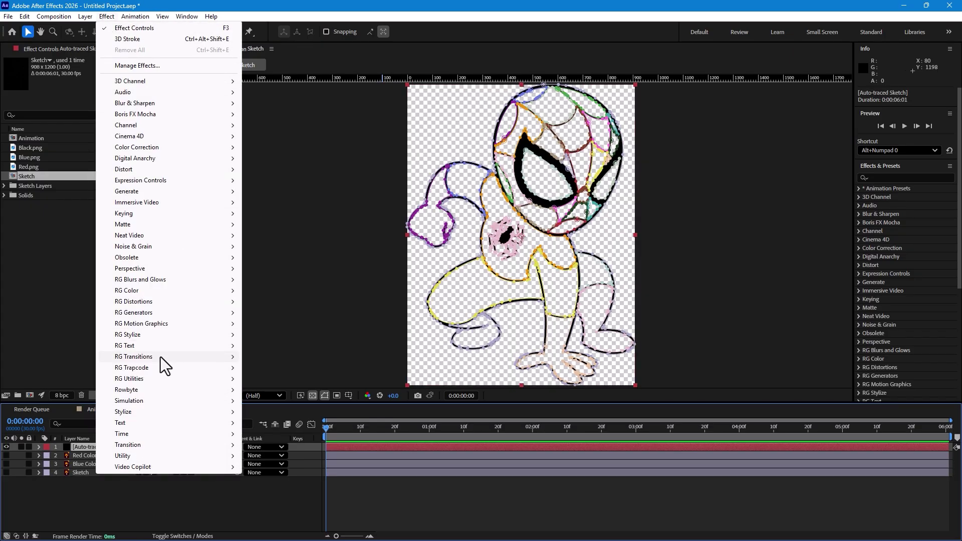
mouse_move(147, 368)
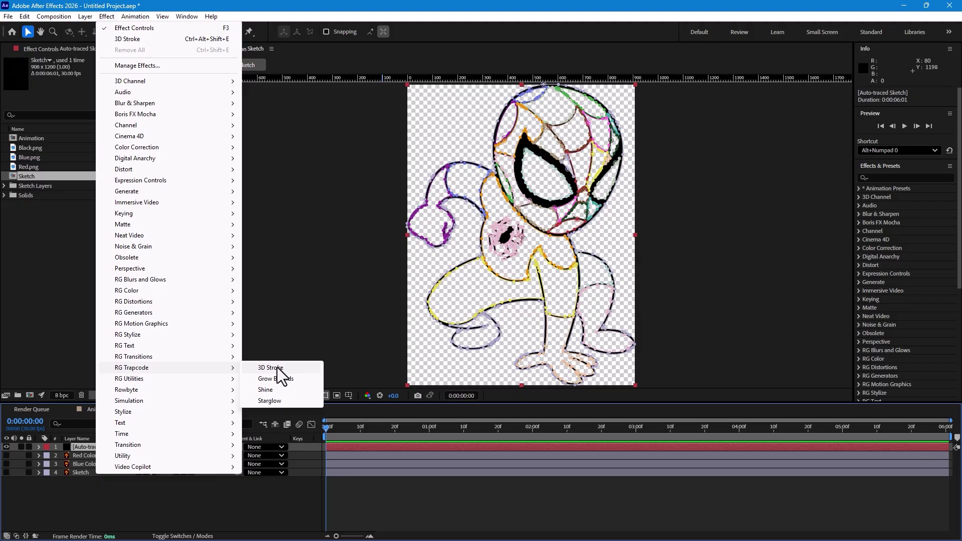
left_click(276, 367)
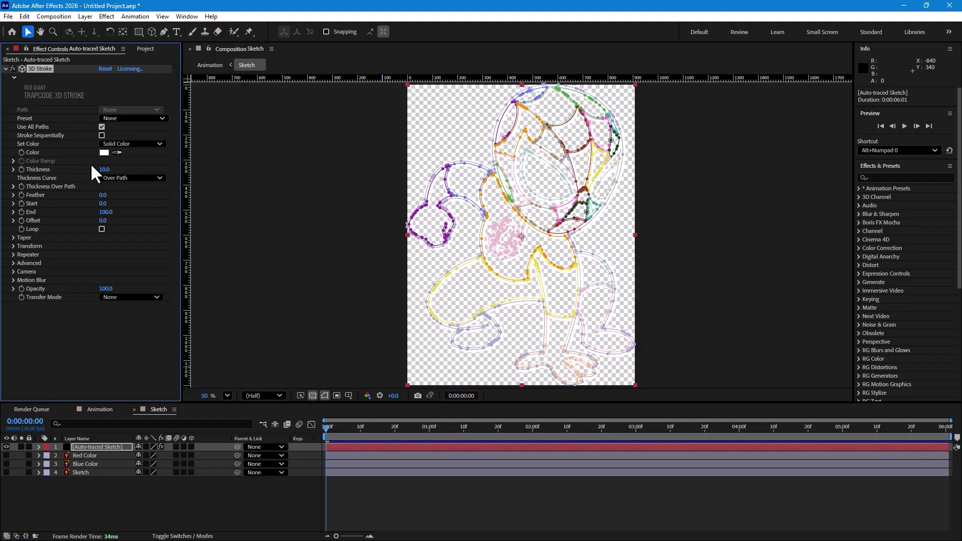
Set the 3D Stroke color to black (000000) and its thickness to 2.4.
left_click(103, 152)
mouse_move(681, 247)
left_mouse_down()
mouse_move(704, 273)
mouse_move(704, 262)
left_mouse_up()
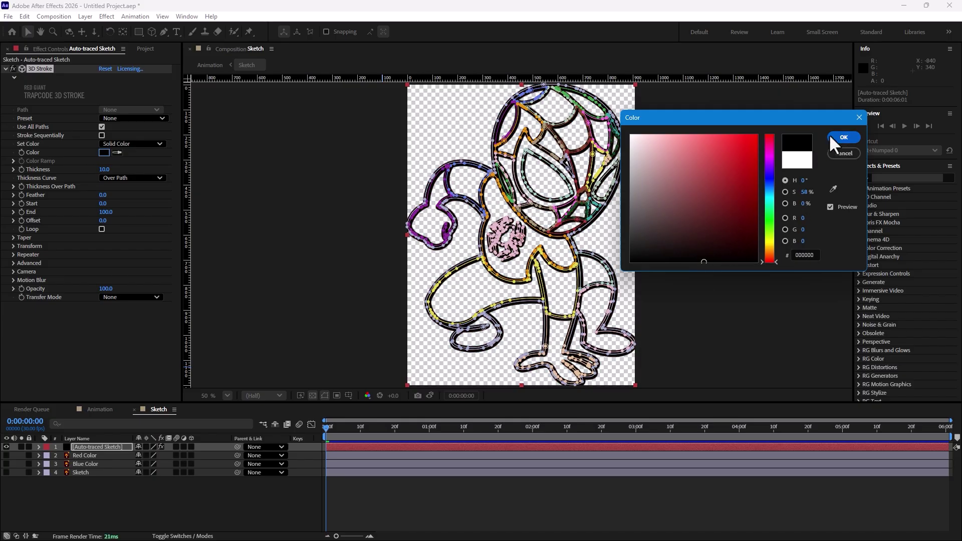
left_click(840, 139)
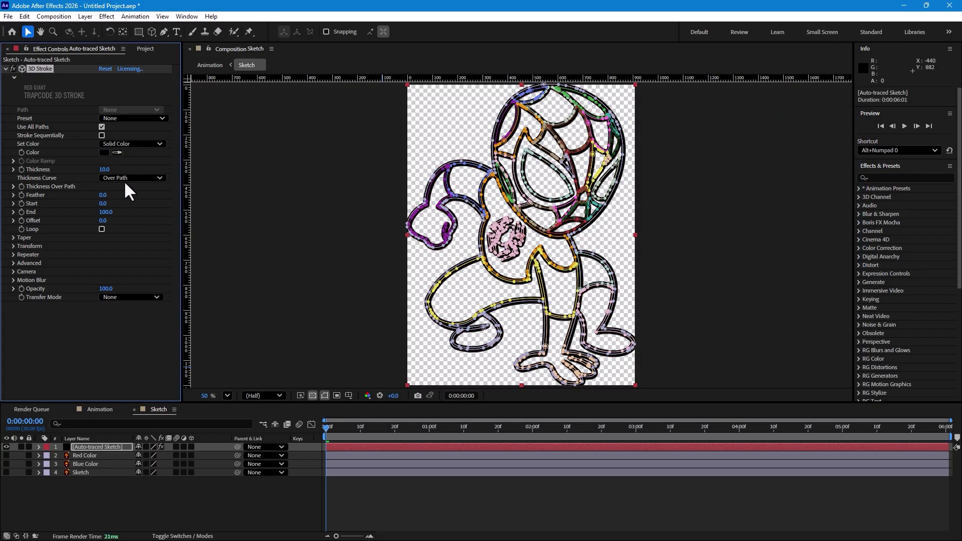
left_click_drag(106, 171, 84, 481)
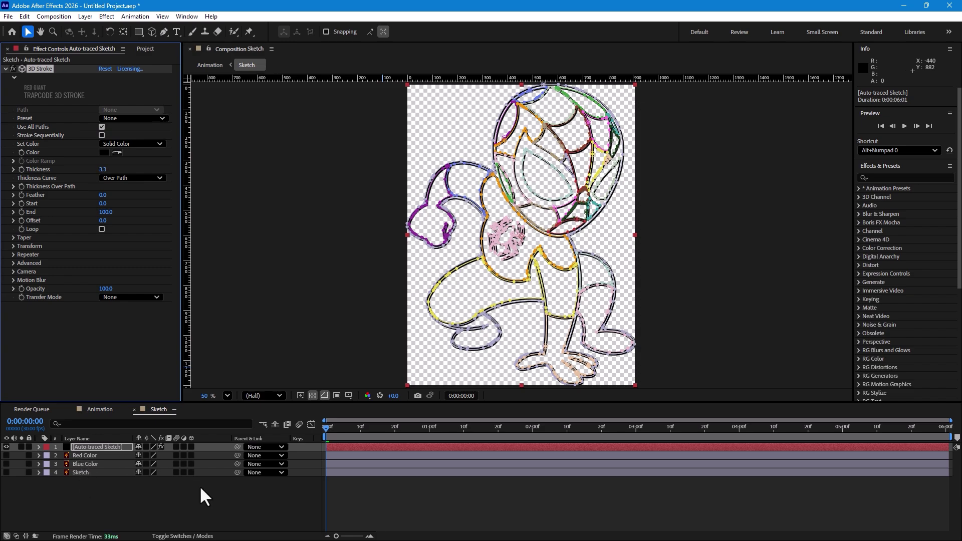
left_click(239, 497)
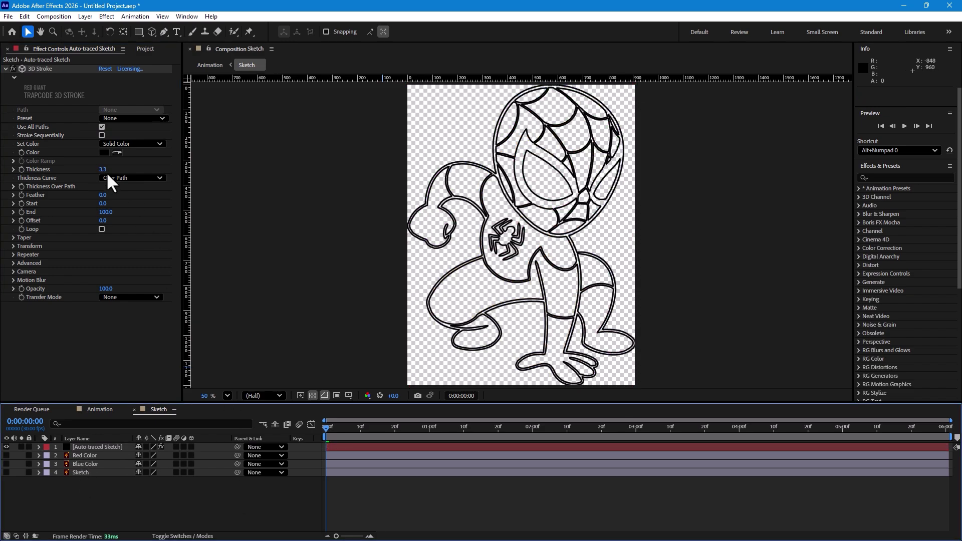
left_click_drag(105, 170, 109, 222)
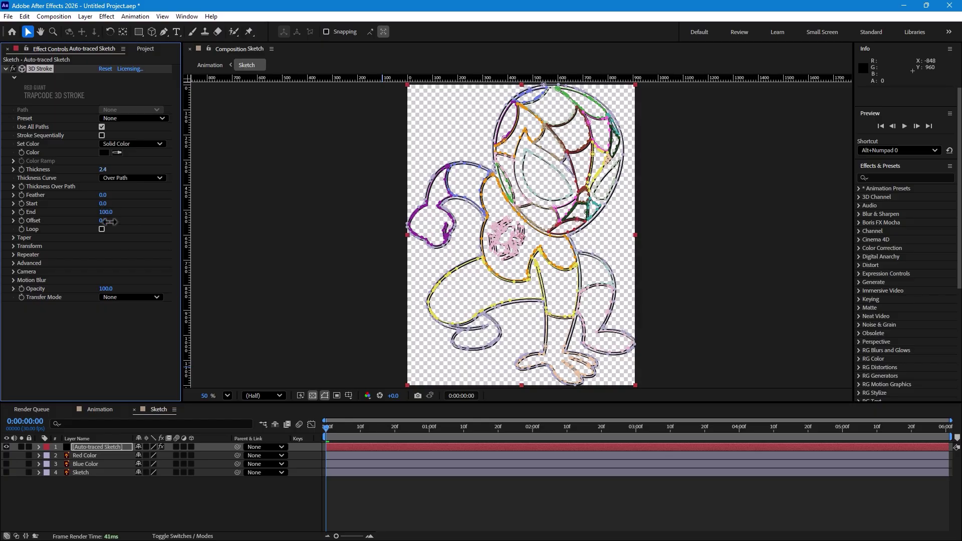
left_click(270, 504)
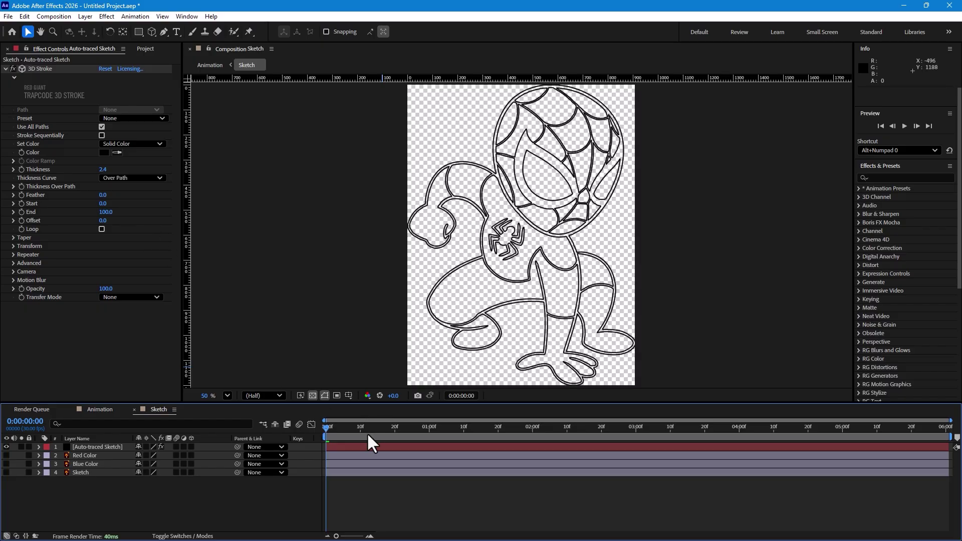
Preview the composition and switch the 3D Stroke effect off and on again to compare the outlines.
key("space")
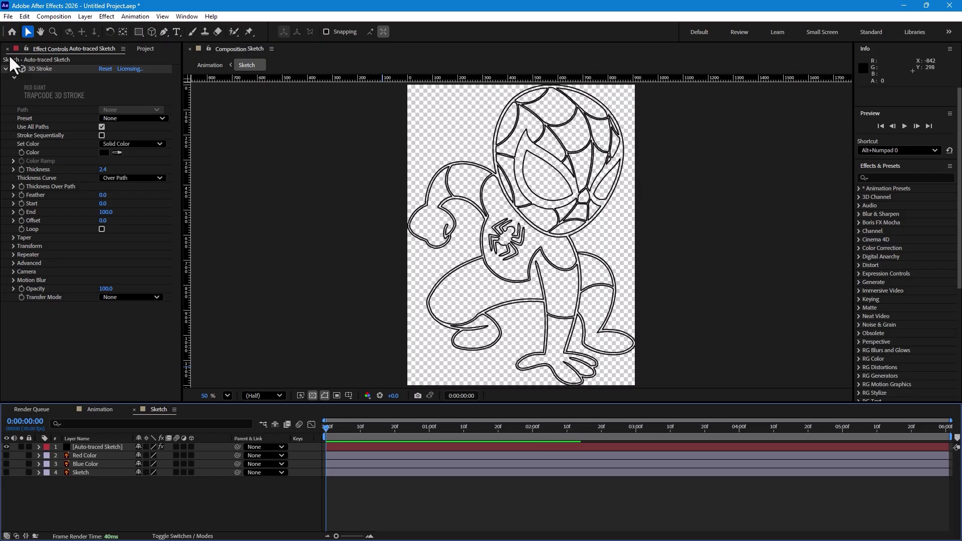
left_click(12, 69)
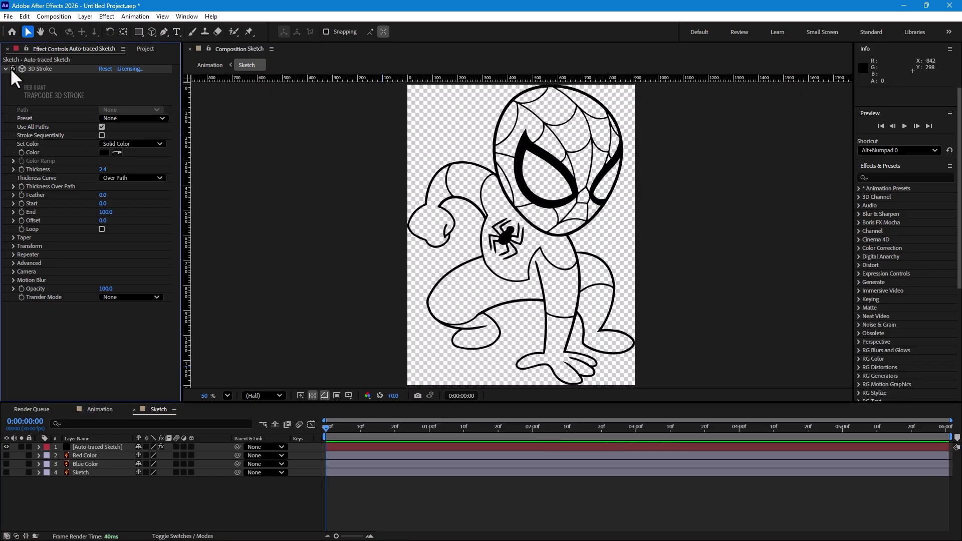
left_click(12, 68)
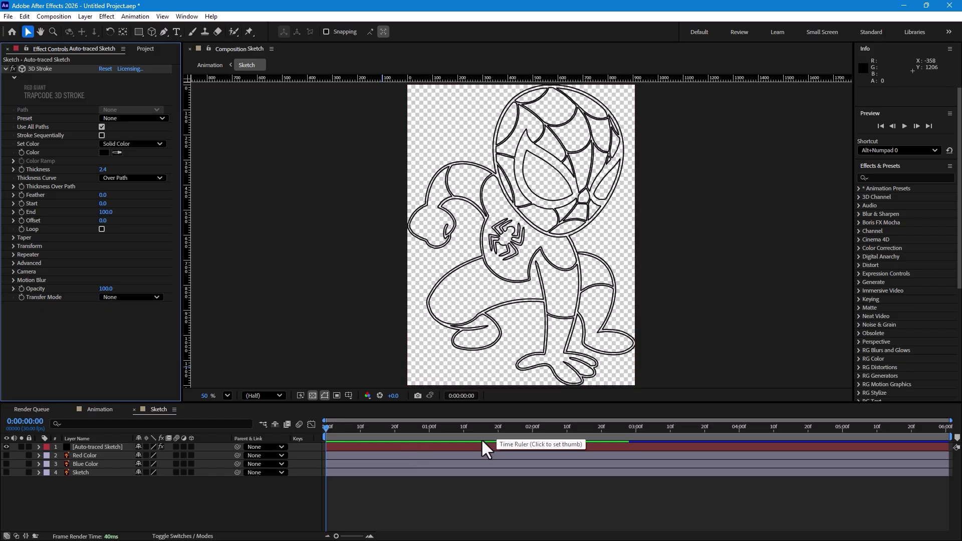
left_click(227, 432)
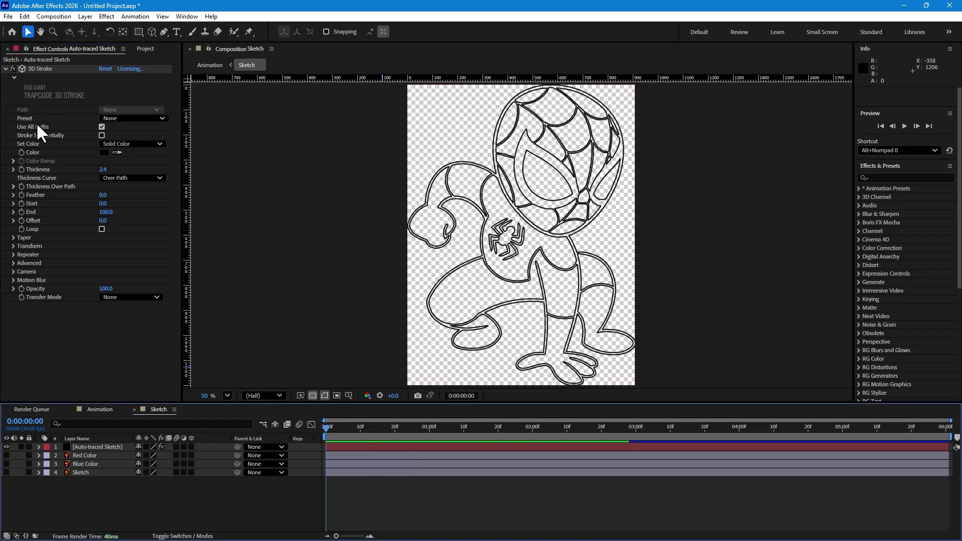
Keyframe the 3D Stroke End value from 0 at the start of the timeline to 100 at 3 seconds.
mouse_move(103, 212)
left_mouse_down()
mouse_move(58, 244)
mouse_move(20, 209)
left_mouse_up()
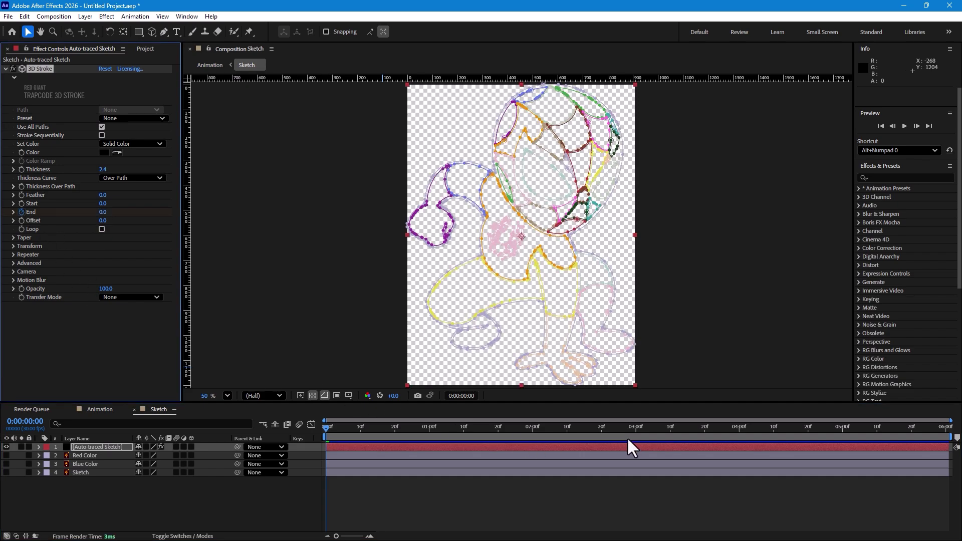
left_click(636, 427)
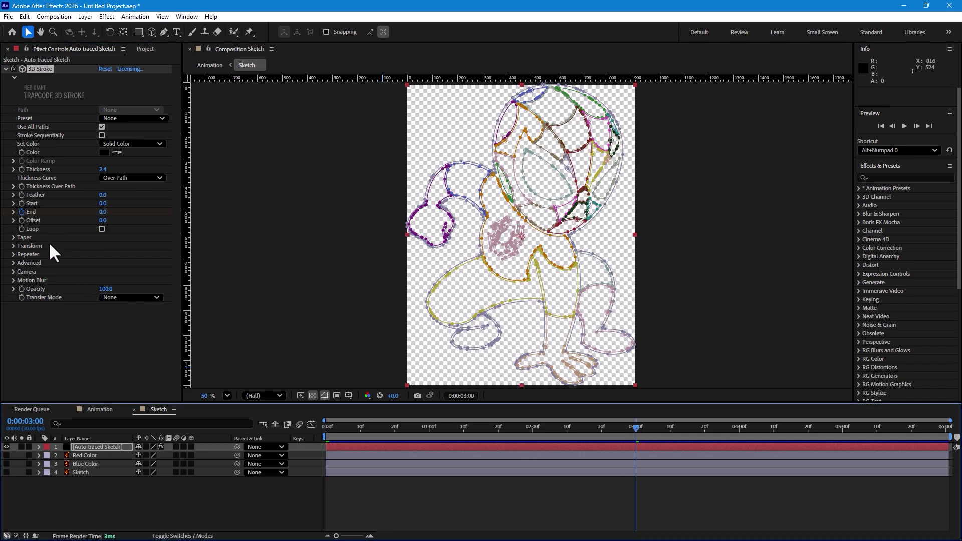
left_click_drag(103, 213, 185, 211)
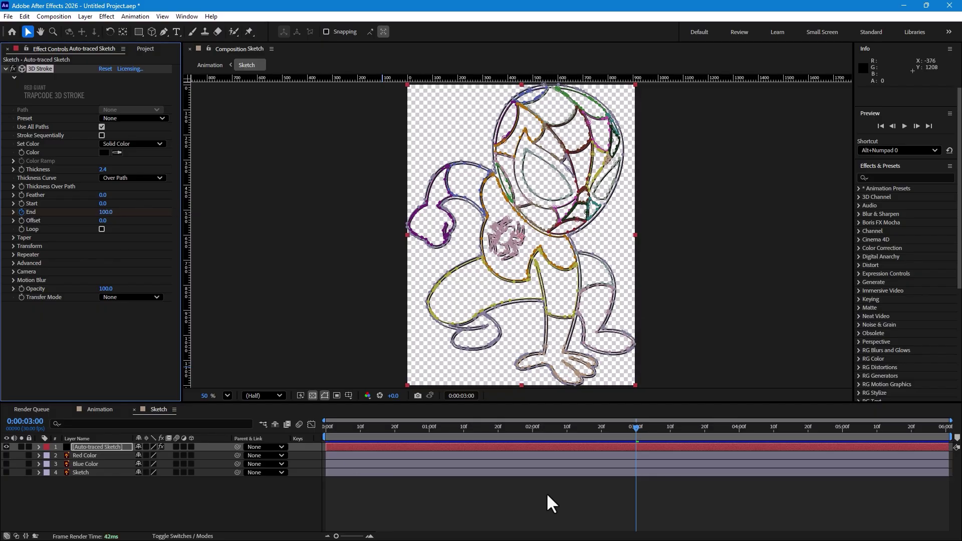
Apply Easy Ease to the 3D Stroke End keyframe at 3 seconds and collapse the Auto-traced Sketch layer's properties.
key("m")
scroll(660, 470, "down", 5)
scroll(663, 473, "down", 6)
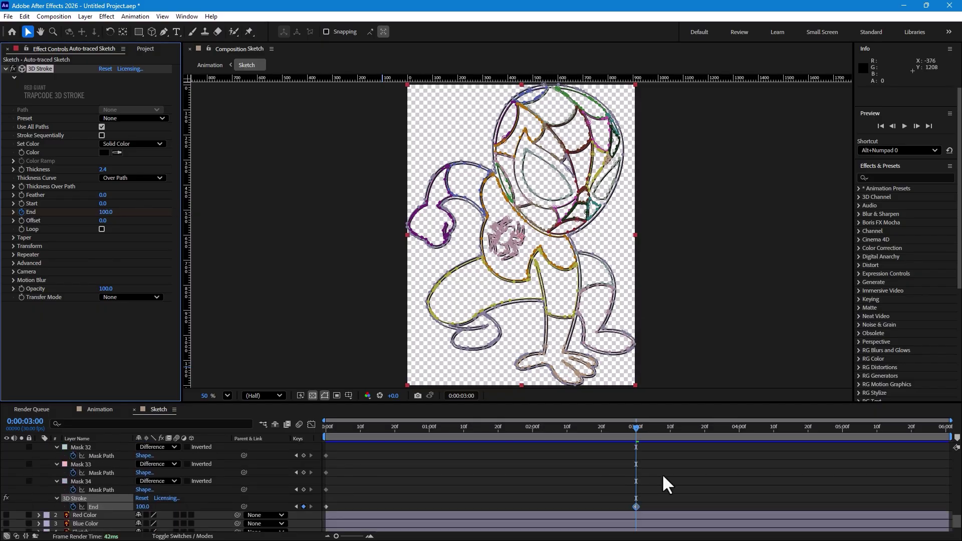
right_click(635, 501)
mouse_move(681, 494)
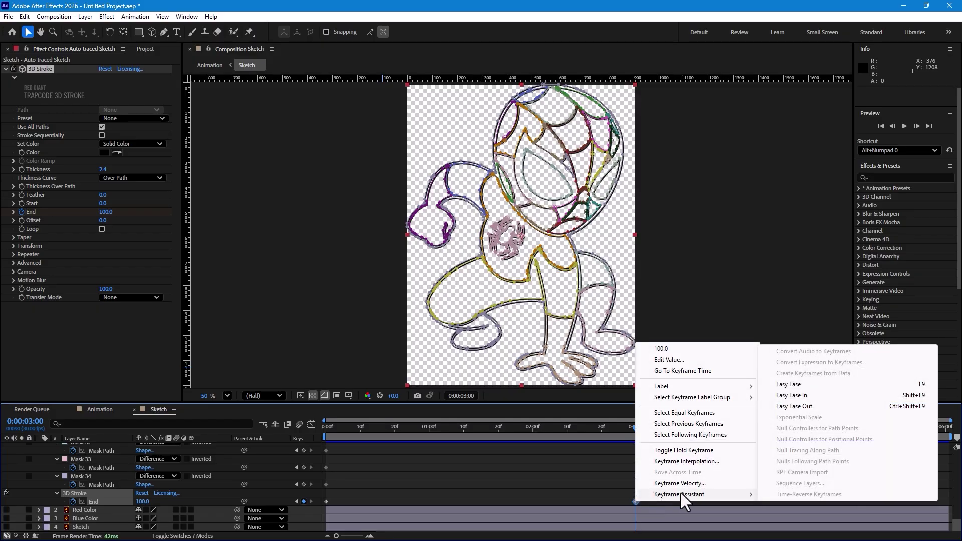
left_click(789, 384)
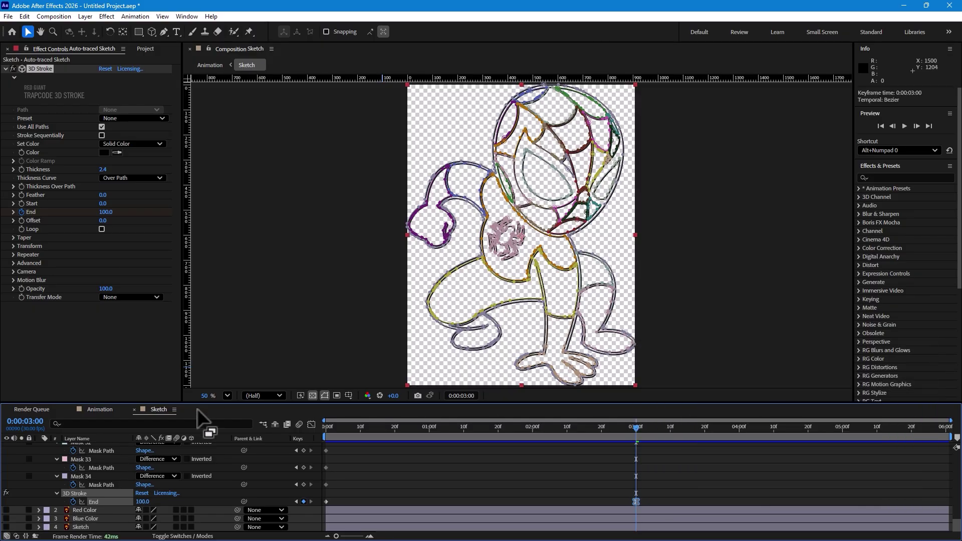
scroll(359, 470, "up", 10)
scroll(375, 487, "up", 10)
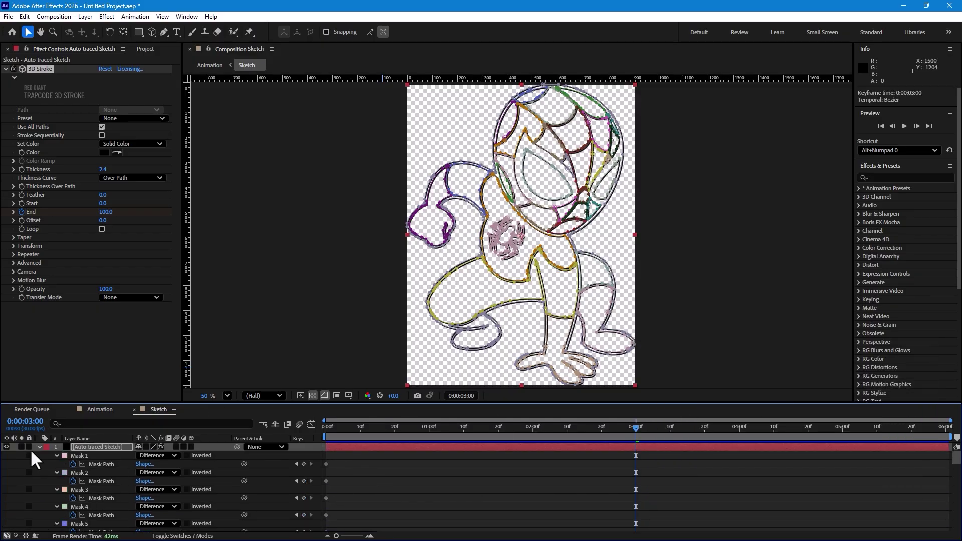
left_click(40, 446)
Scrub the timeline to check the stroke animation, and return to the Animation composition with the project items shown.
mouse_move(346, 428)
left_mouse_down()
mouse_move(333, 428)
mouse_move(645, 389)
mouse_move(384, 434)
mouse_move(340, 427)
left_mouse_up()
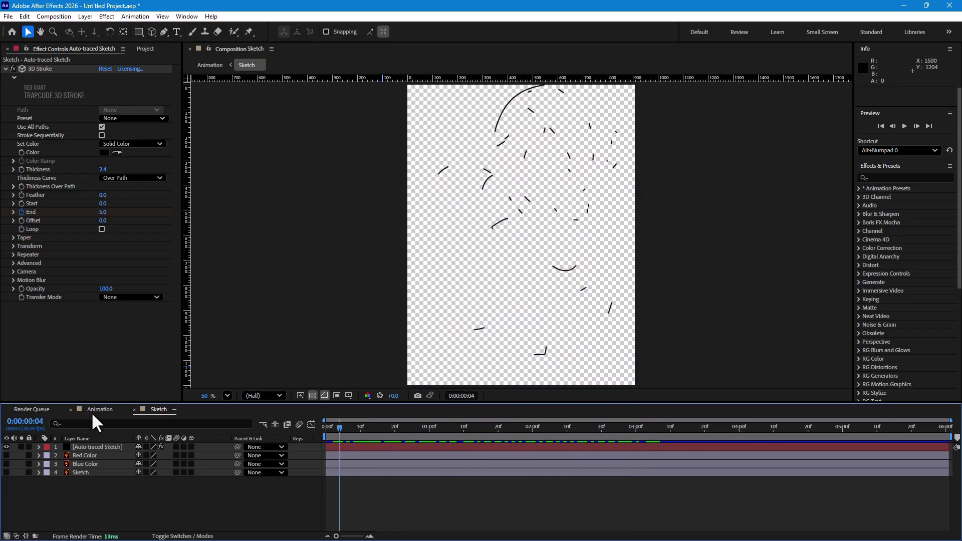
left_click(93, 408)
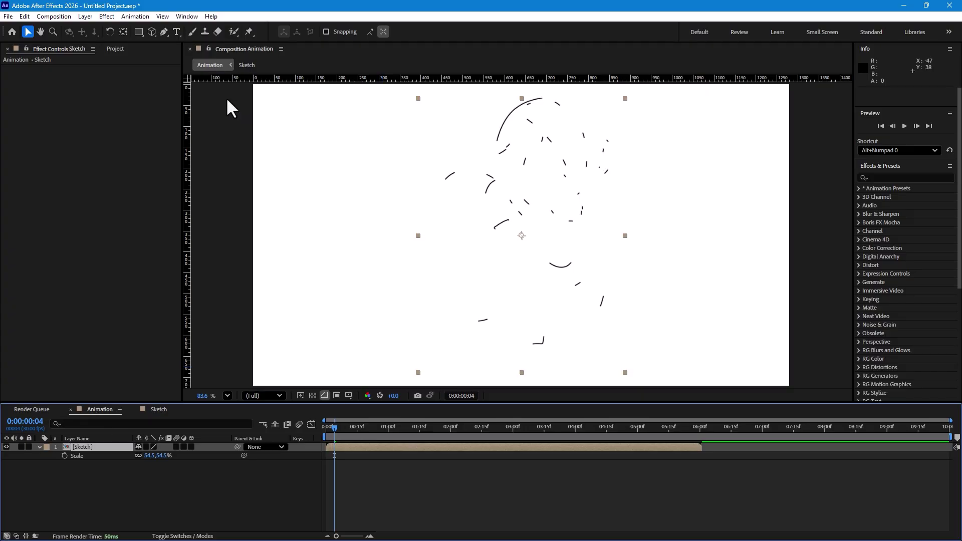
left_click(114, 48)
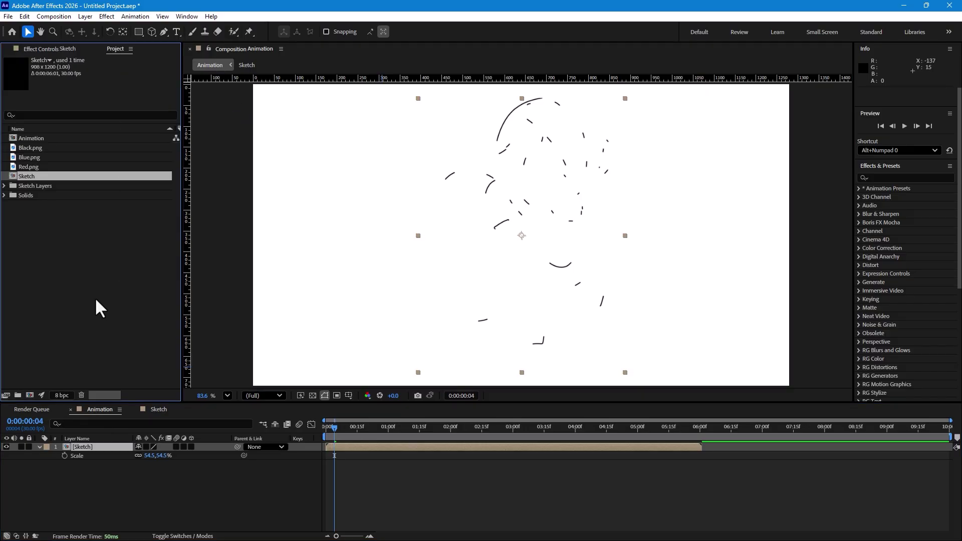
Add Black.png above the Sketch layer in the Animation composition, scale it to 33.3%, and check it against the completed outline.
left_click(30, 148)
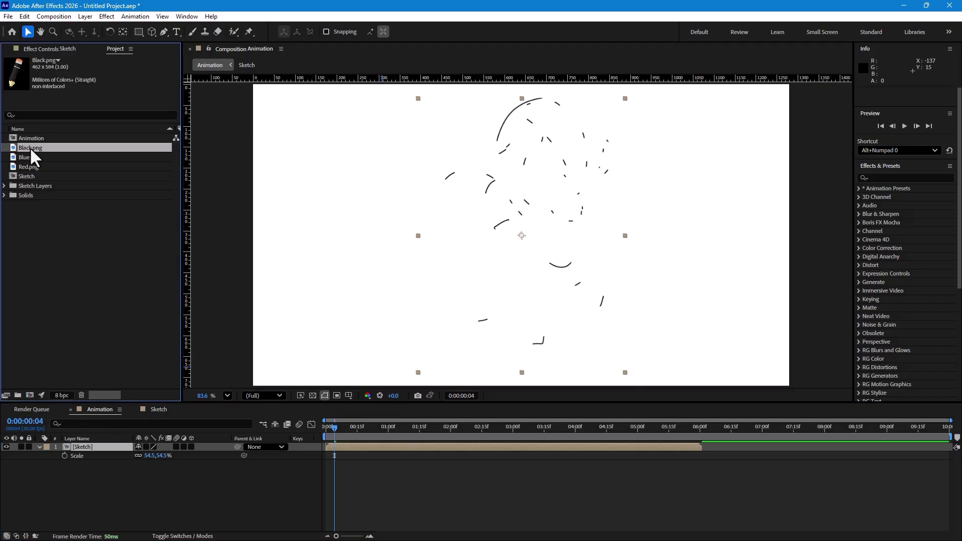
mouse_move(29, 147)
left_mouse_down()
mouse_move(167, 194)
mouse_move(526, 275)
mouse_move(510, 230)
left_mouse_up()
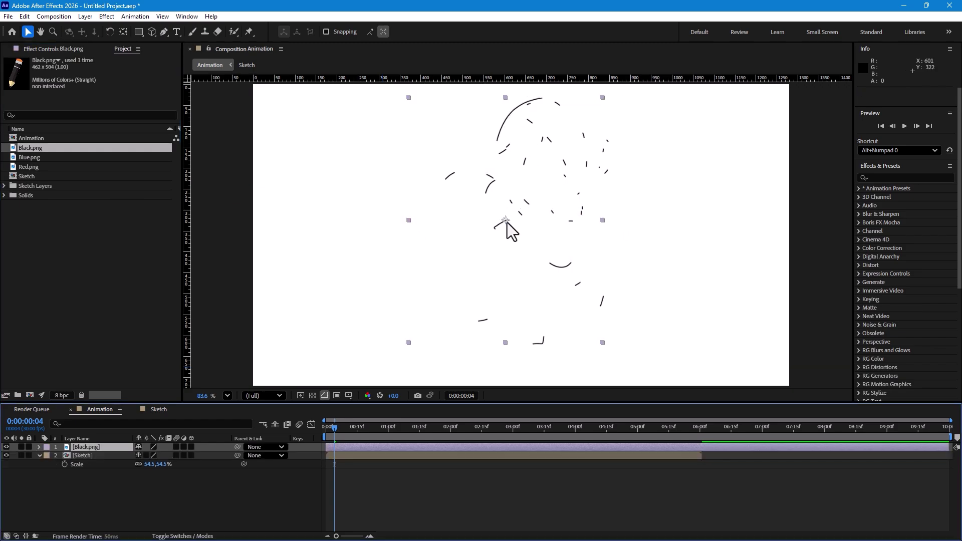
key("s")
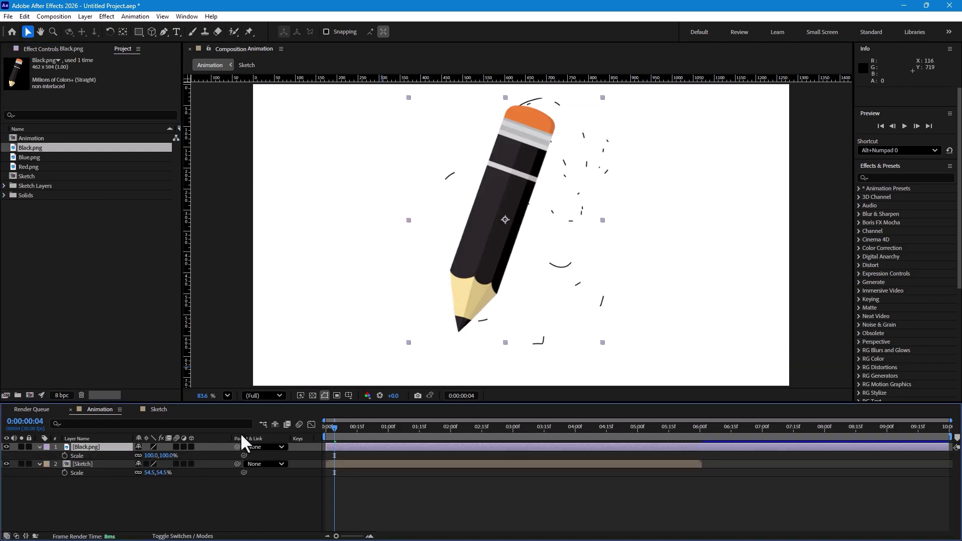
mouse_move(168, 456)
left_mouse_down()
mouse_move(143, 456)
mouse_move(106, 481)
left_mouse_up()
mouse_move(497, 426)
left_mouse_down()
mouse_move(624, 432)
mouse_move(600, 434)
left_mouse_up()
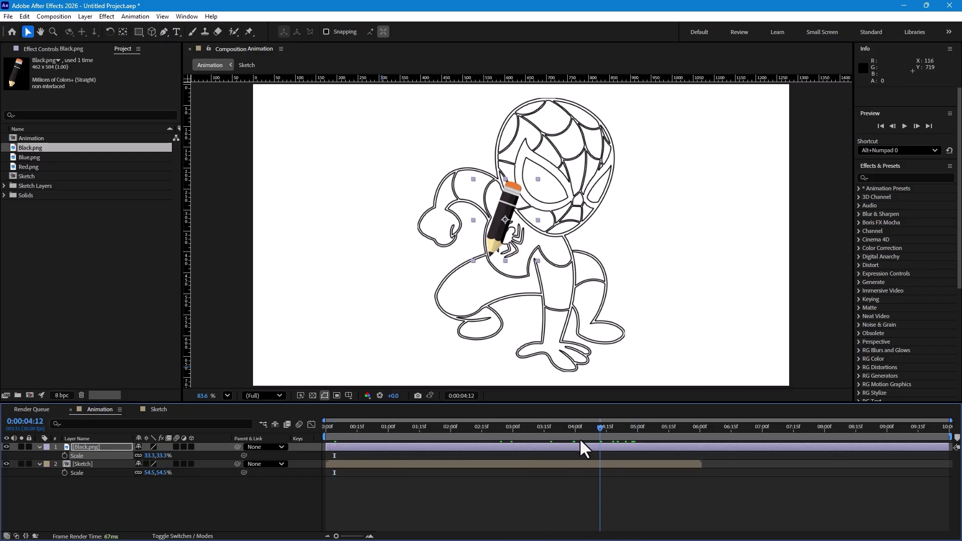
Open the nested Sketch composition and set its duration to 0:00:10:01.
left_click(76, 463)
double_click(485, 463)
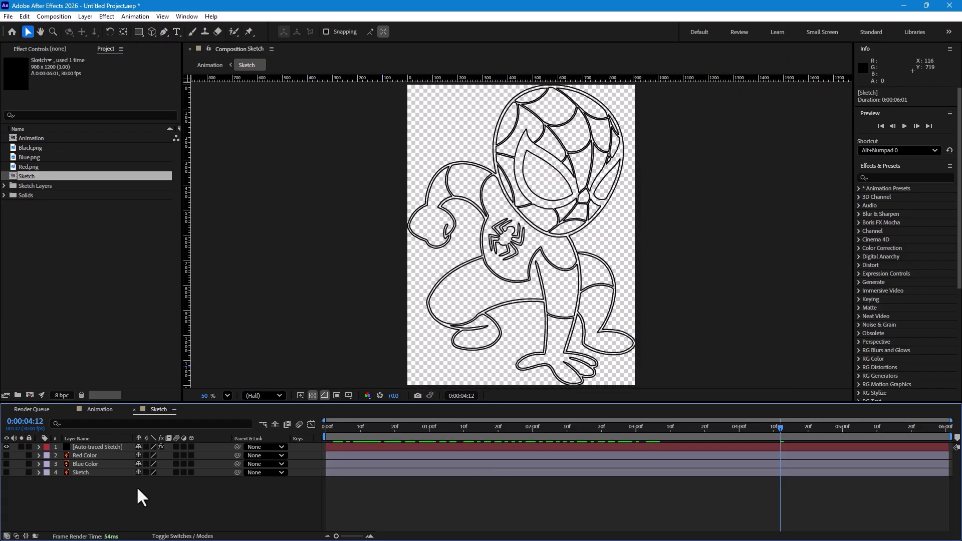
left_click(53, 16)
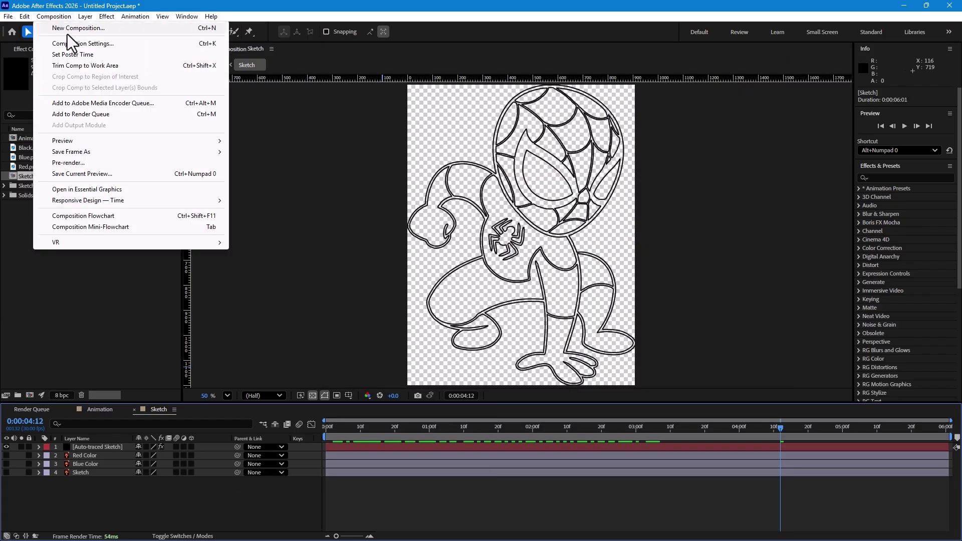
left_click(72, 39)
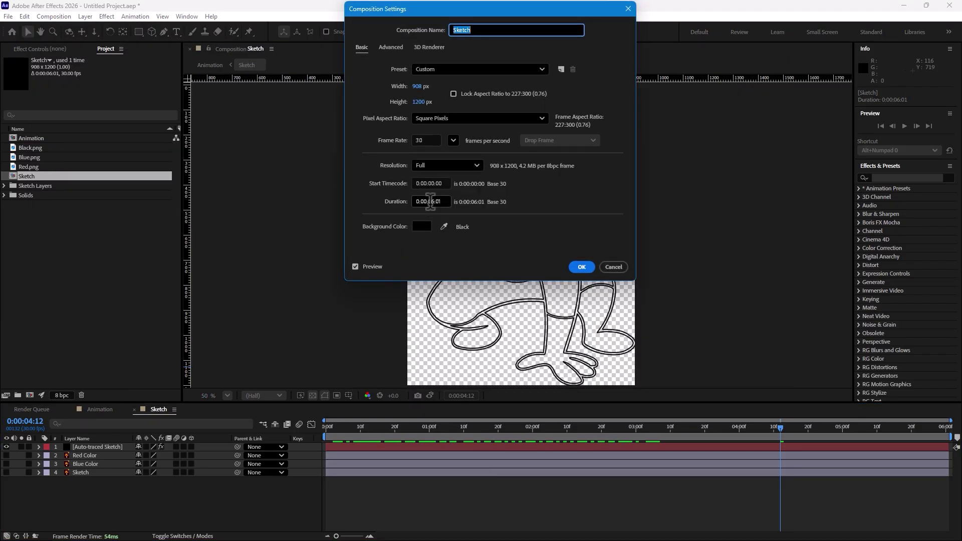
double_click(430, 201)
type("10")
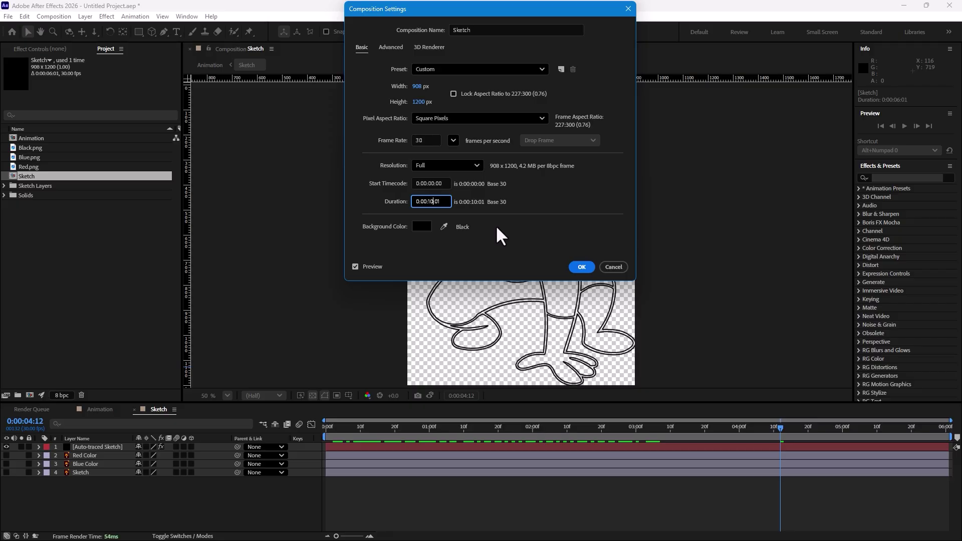
left_click(584, 267)
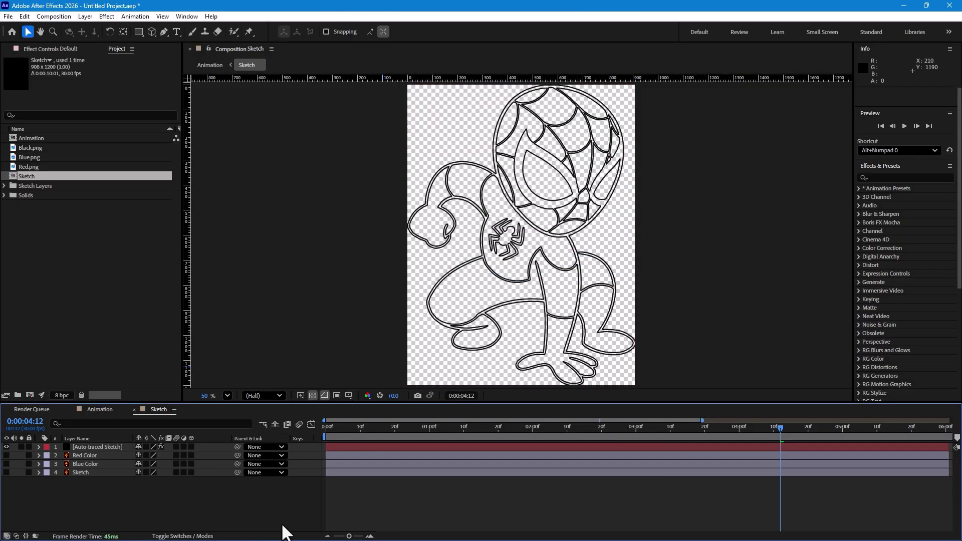
Extend all four layers to the end of the Sketch composition and return to the Animation composition with nothing selected.
left_click_drag(349, 536, 336, 537)
key("ctrl+a")
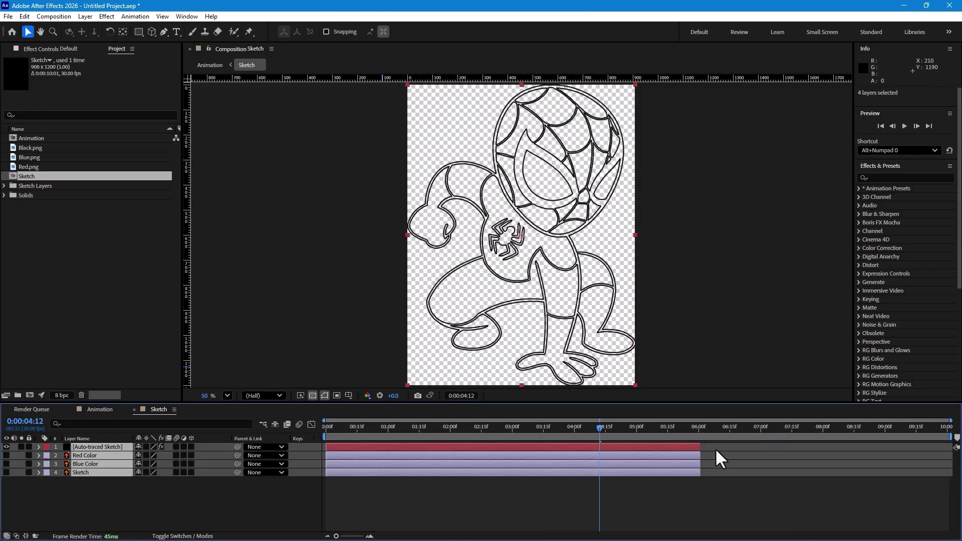
left_click_drag(700, 447, 951, 445)
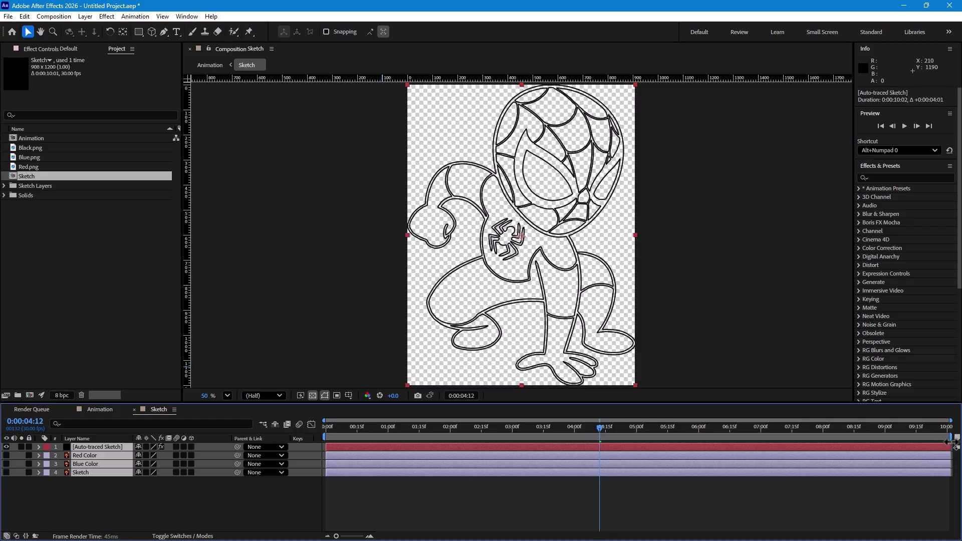
left_click(95, 408)
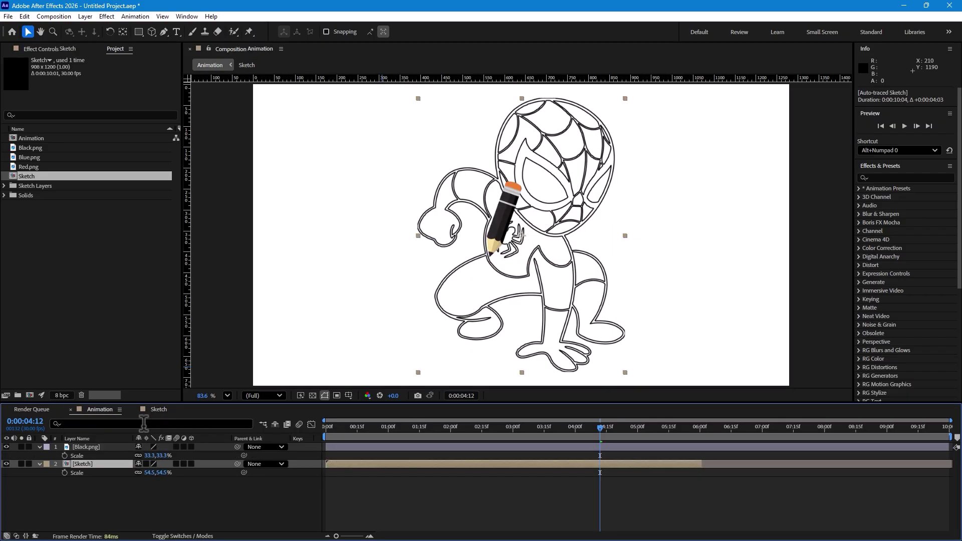
left_click(231, 497)
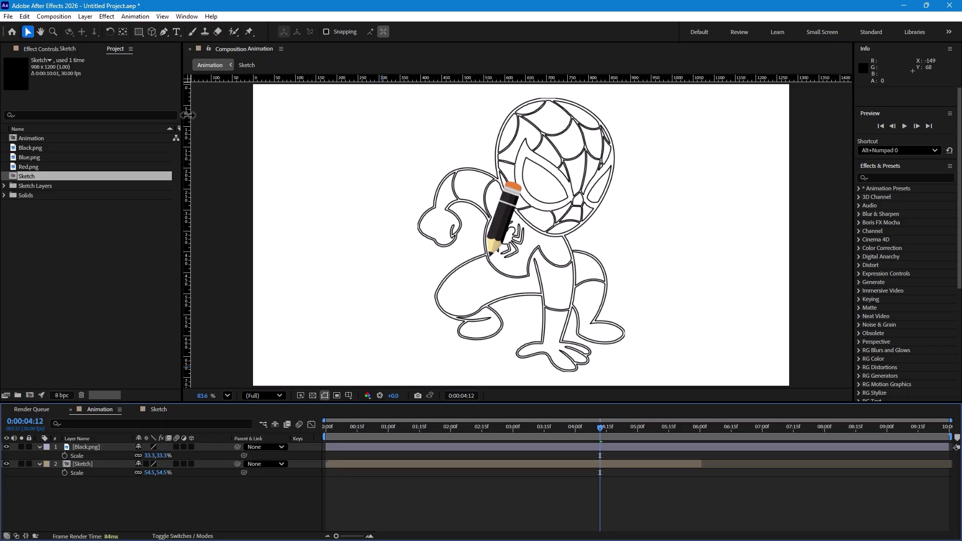
Frame the figure with vertical guides at its left edge, about 393 px, and right edge, and horizontal guides at about 26 and 689 px.
left_click_drag(189, 115, 419, 182)
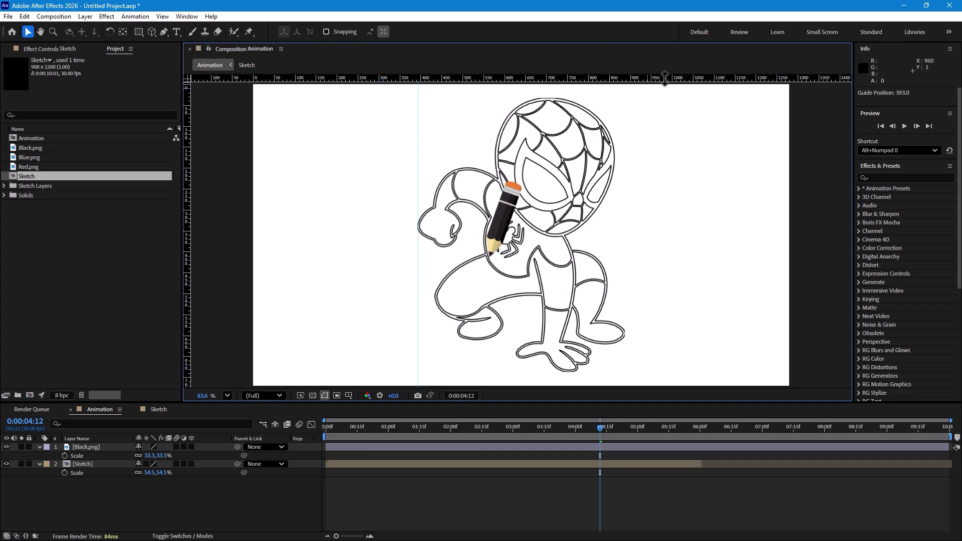
mouse_move(610, 79)
left_mouse_down()
mouse_move(618, 91)
mouse_move(604, 96)
left_mouse_up()
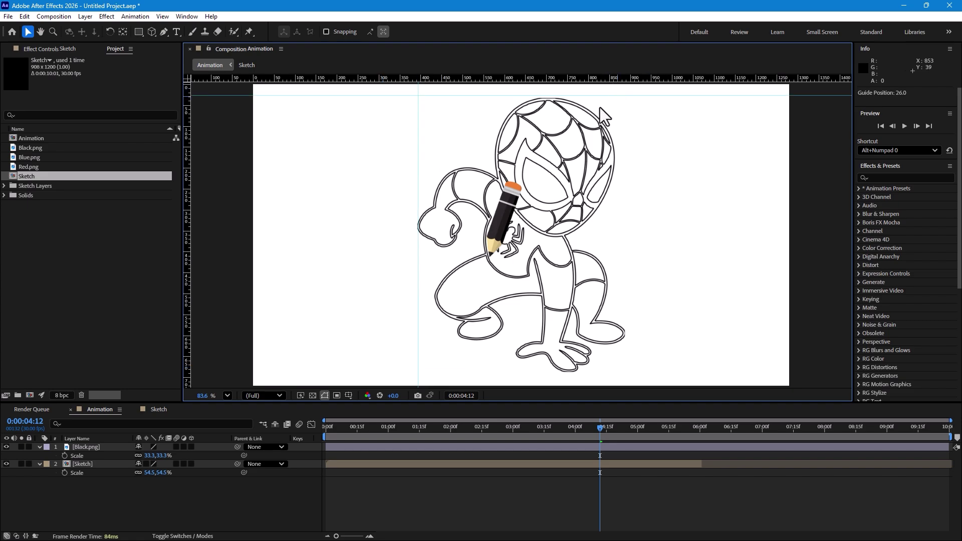
left_click_drag(187, 212, 624, 248)
left_click_drag(599, 79, 603, 377)
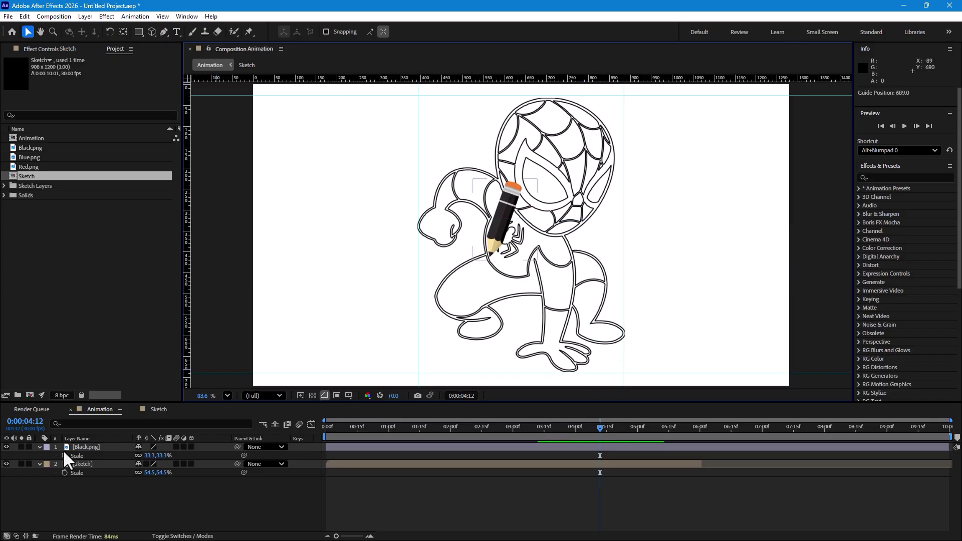
Lock the Sketch layer, move the black pencil to about 655, 172 over the head, and rotate it to a flatter writing angle.
left_click(79, 446)
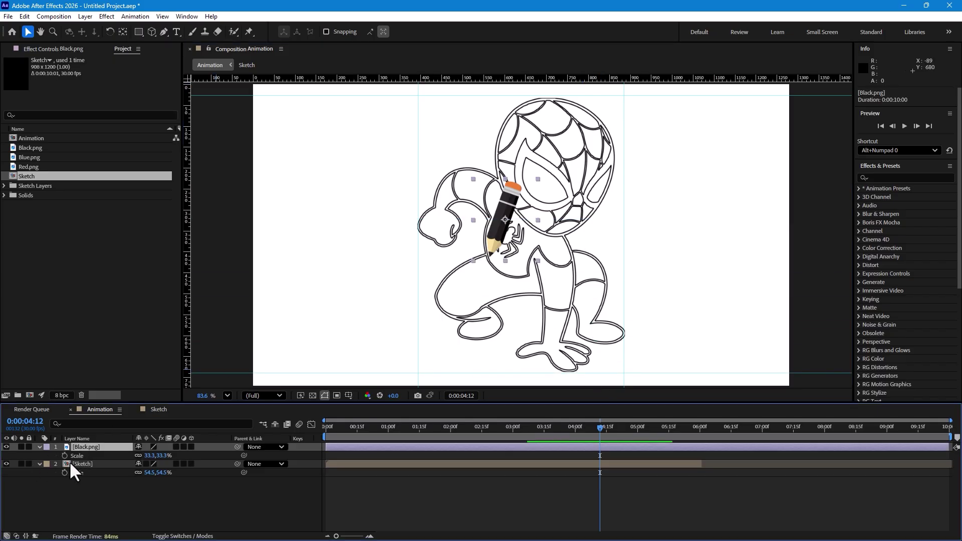
left_click(29, 464)
left_click(95, 445)
mouse_move(508, 204)
left_mouse_down()
mouse_move(542, 186)
mouse_move(545, 195)
mouse_move(556, 134)
mouse_move(570, 138)
mouse_move(547, 132)
mouse_move(531, 150)
left_mouse_up()
key("w")
key("v")
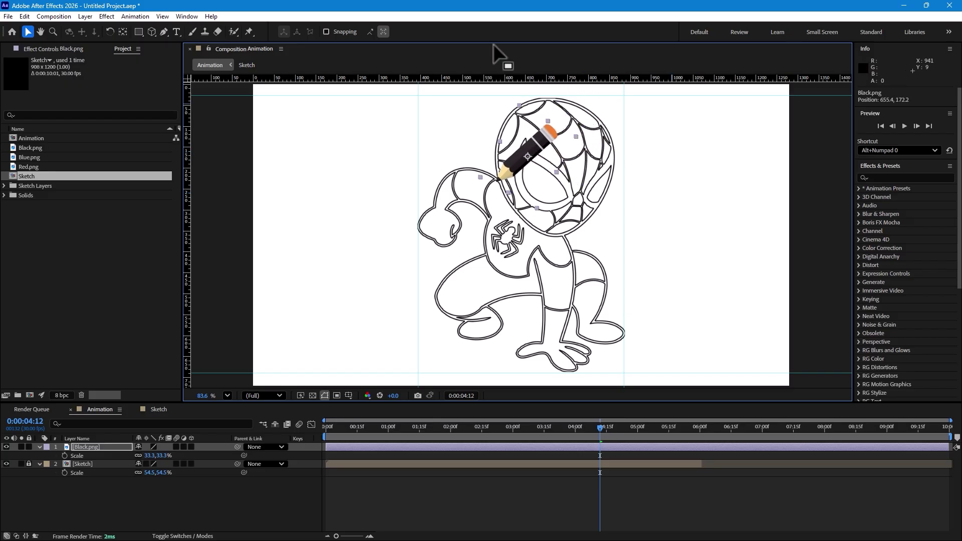
Bring the Motion Sketch controls into view and set the current time to the start of the timeline.
left_click(187, 16)
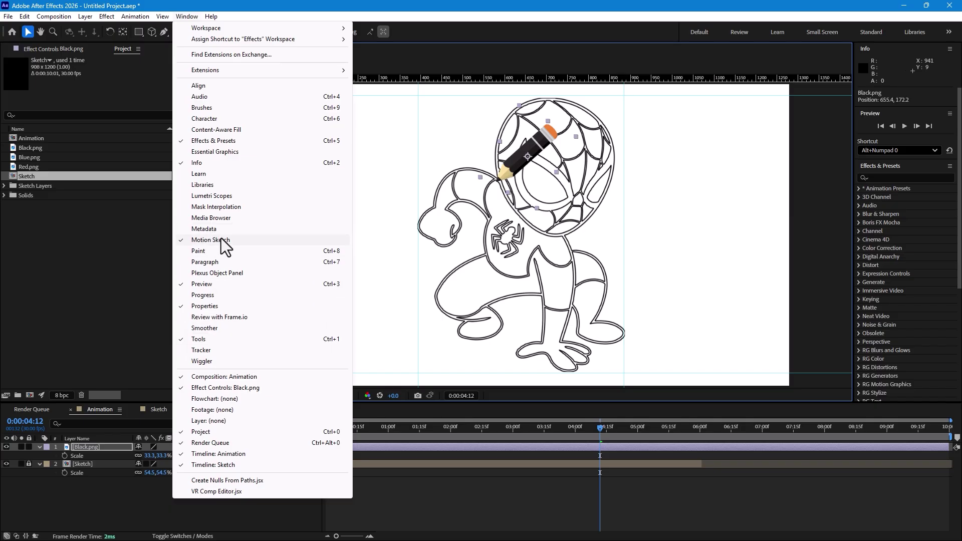
left_click(499, 33)
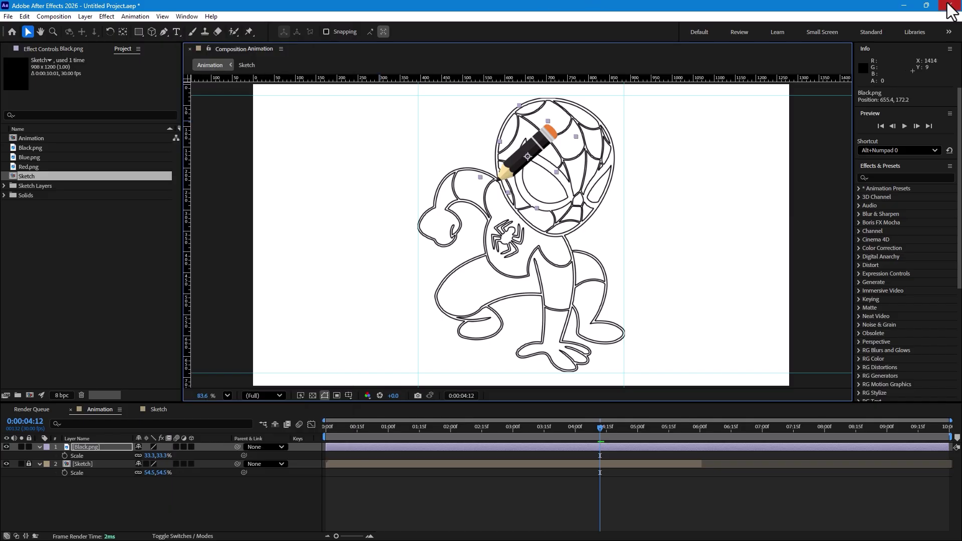
left_click_drag(958, 100, 958, 250)
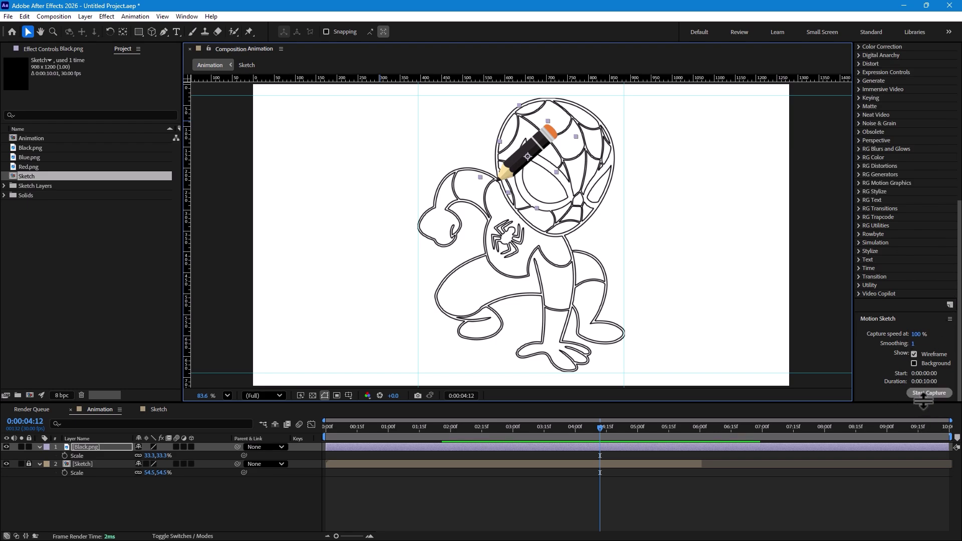
left_click(355, 427)
key("Home")
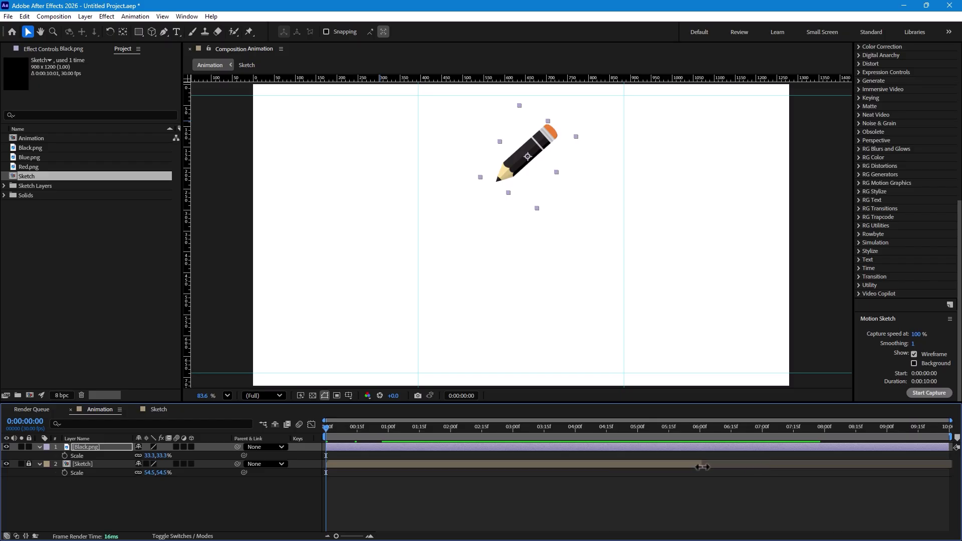
Unlock the Sketch layer, extend it to the end of the composition, lock it again, and select the Black.png layer.
left_click(696, 488)
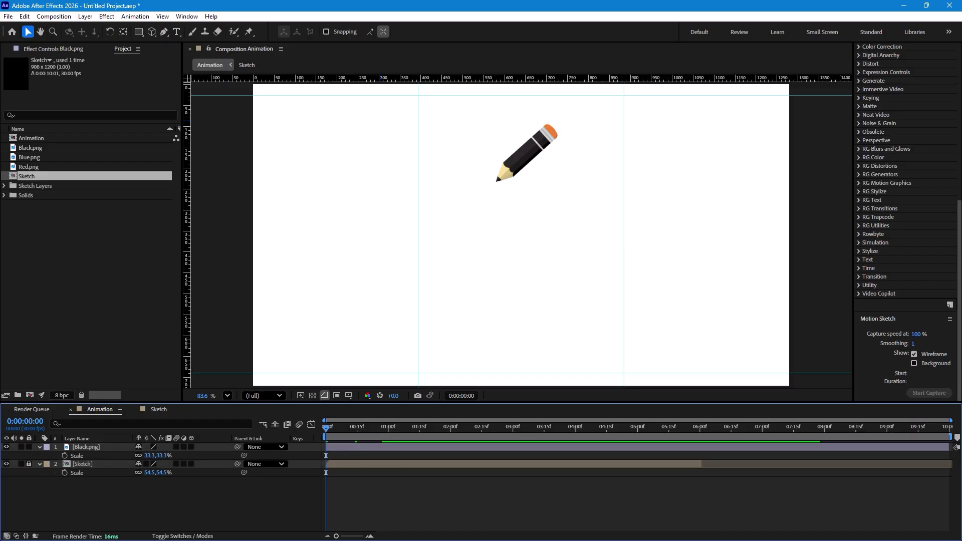
left_click(29, 464)
left_click(706, 463)
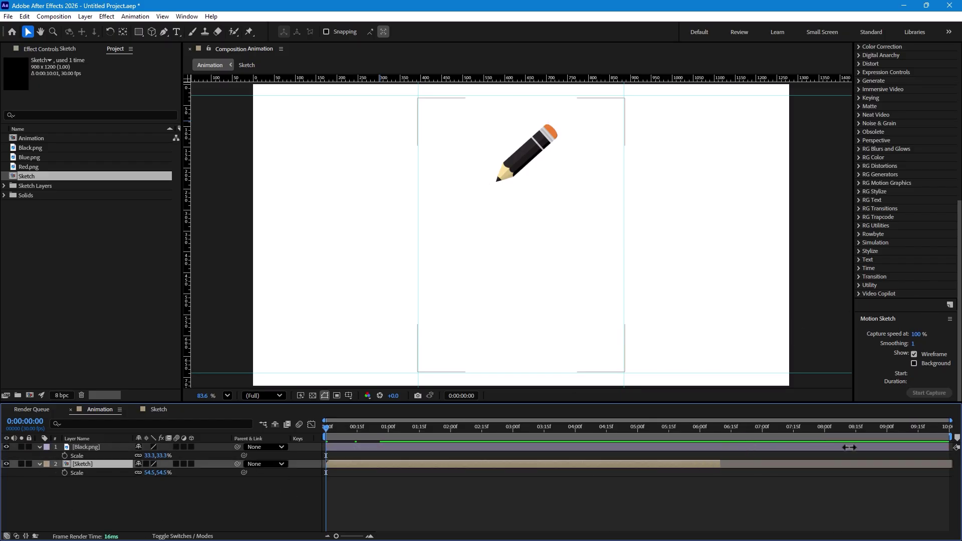
left_click(30, 463)
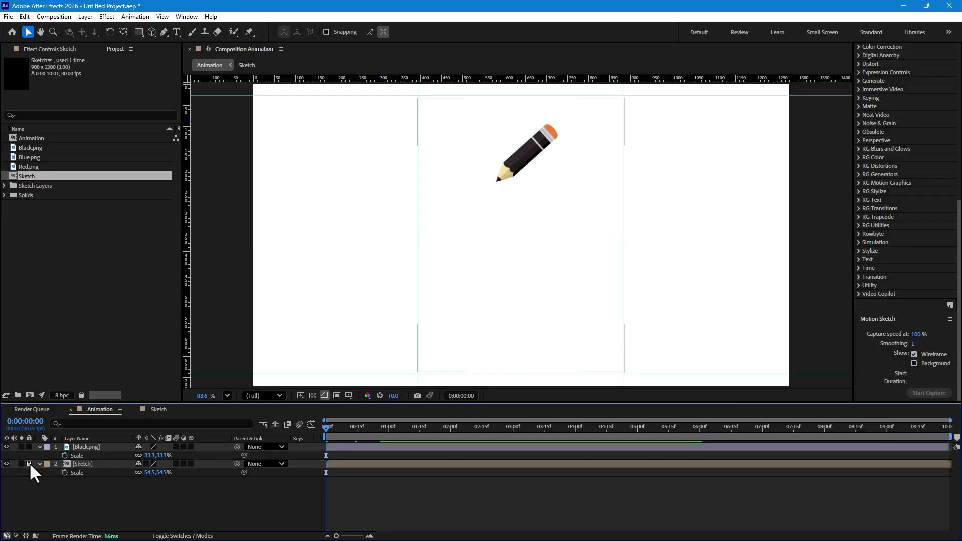
left_click(636, 445)
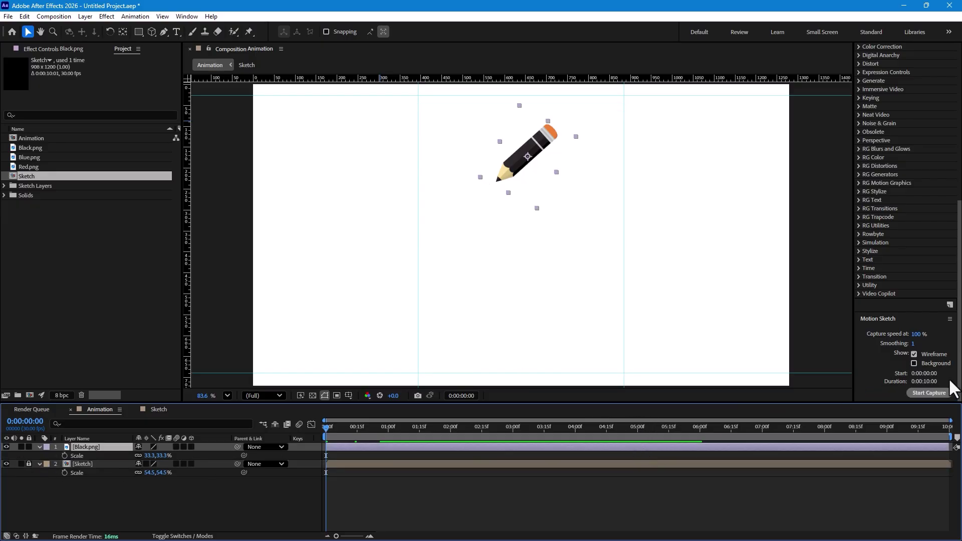
Try a Motion Sketch capture of the pencil scribbling within the guides, and return the current time to the start.
left_click(936, 393)
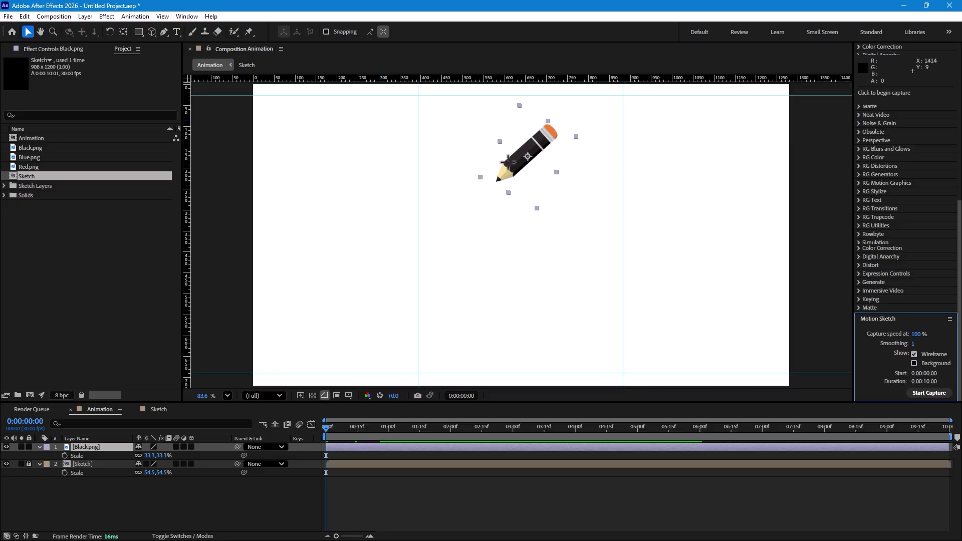
mouse_move(507, 161)
left_mouse_down()
mouse_move(560, 197)
mouse_move(474, 121)
mouse_move(521, 251)
mouse_move(484, 301)
mouse_move(590, 329)
mouse_move(409, 362)
mouse_move(554, 345)
mouse_move(485, 318)
mouse_move(510, 275)
mouse_move(566, 310)
mouse_move(508, 267)
mouse_move(580, 327)
mouse_move(467, 223)
mouse_move(531, 169)
mouse_move(516, 181)
mouse_move(544, 175)
mouse_move(558, 151)
mouse_move(491, 157)
mouse_move(499, 172)
mouse_move(459, 189)
mouse_move(502, 156)
mouse_move(545, 188)
mouse_move(525, 299)
mouse_move(521, 248)
mouse_move(614, 333)
left_mouse_up()
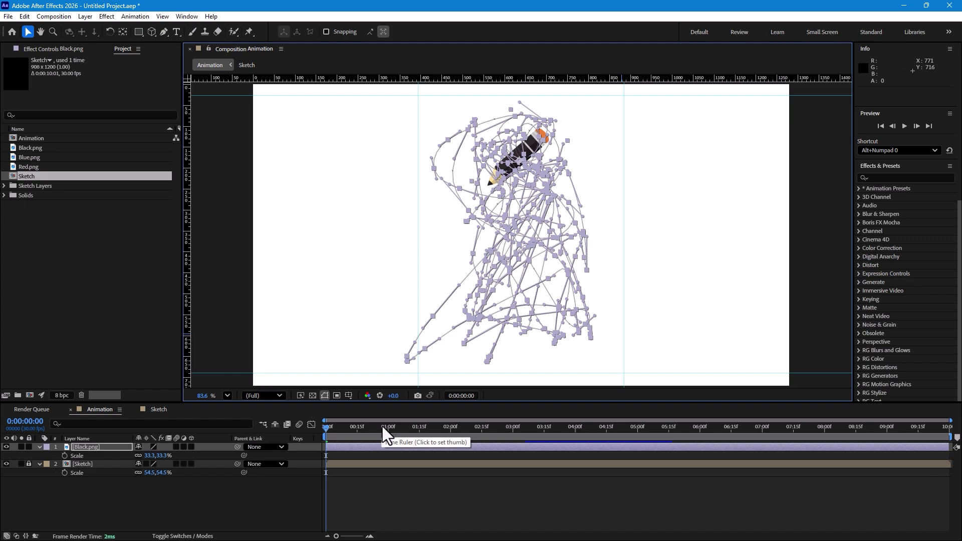
left_click_drag(383, 426, 281, 429)
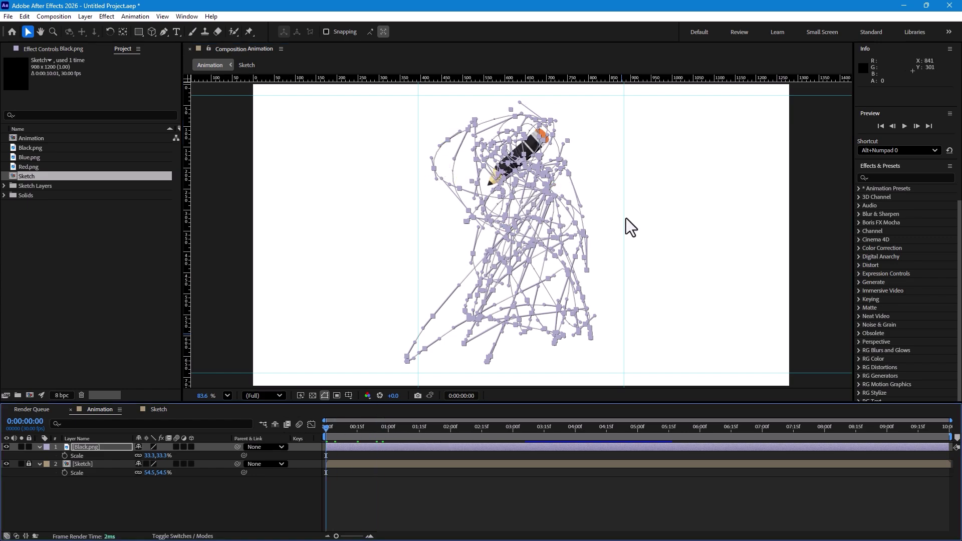
Record the pencil's motion again with Motion Sketch at 100% capture speed, scribbling over the whole figure area within the guides.
left_click_drag(959, 206, 951, 361)
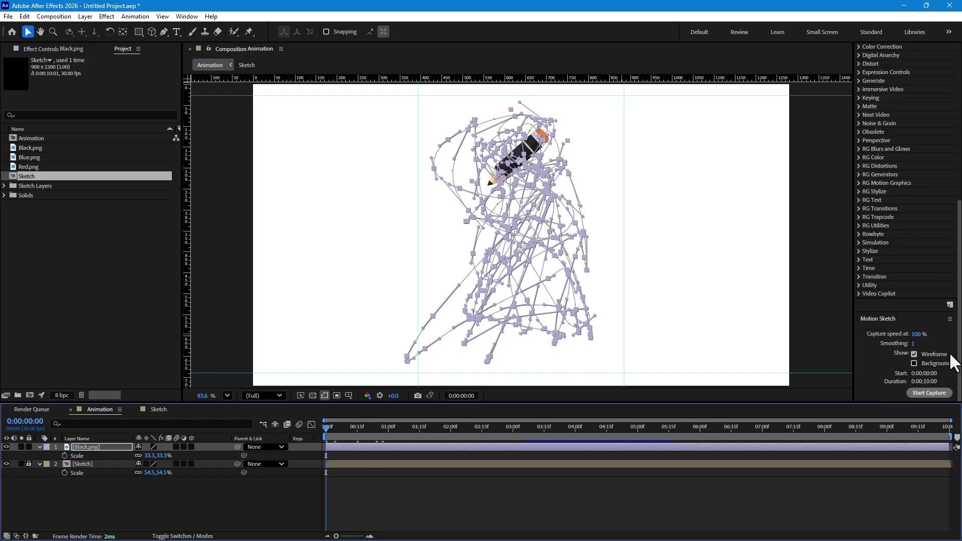
left_click(928, 394)
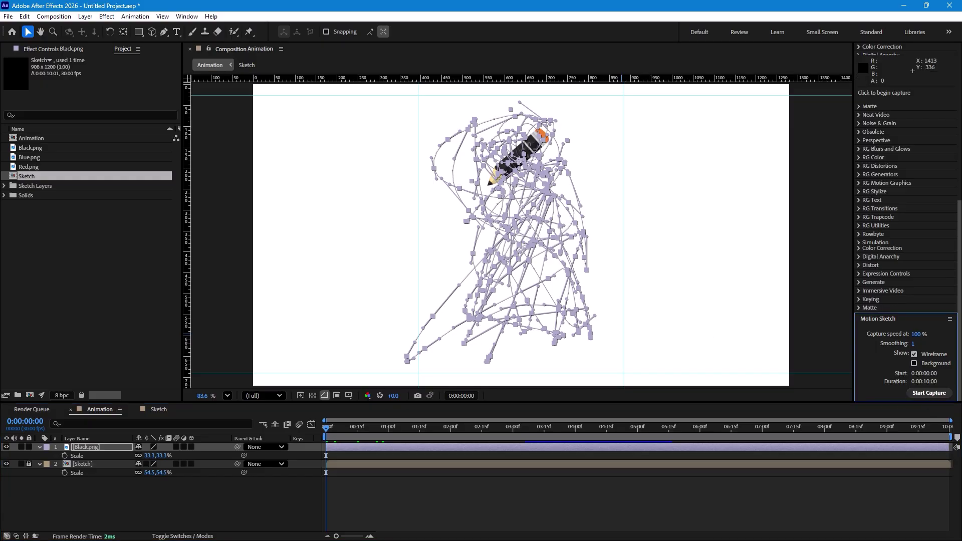
mouse_move(518, 153)
left_mouse_down()
mouse_move(488, 220)
mouse_move(505, 161)
mouse_move(517, 232)
mouse_move(553, 226)
mouse_move(504, 230)
mouse_move(529, 307)
mouse_move(593, 304)
mouse_move(505, 251)
mouse_move(490, 166)
mouse_move(568, 326)
mouse_move(502, 183)
mouse_move(461, 200)
mouse_move(492, 258)
mouse_move(540, 122)
mouse_move(528, 301)
mouse_move(511, 276)
mouse_move(544, 346)
mouse_move(552, 248)
mouse_move(532, 148)
mouse_move(564, 311)
mouse_move(568, 244)
mouse_move(516, 249)
mouse_move(572, 313)
mouse_move(588, 296)
mouse_move(537, 155)
mouse_move(569, 293)
mouse_move(564, 285)
mouse_move(515, 140)
mouse_move(511, 221)
mouse_move(545, 319)
mouse_move(600, 112)
mouse_move(516, 297)
mouse_move(531, 260)
mouse_move(521, 205)
mouse_move(542, 161)
mouse_move(507, 183)
left_mouse_up()
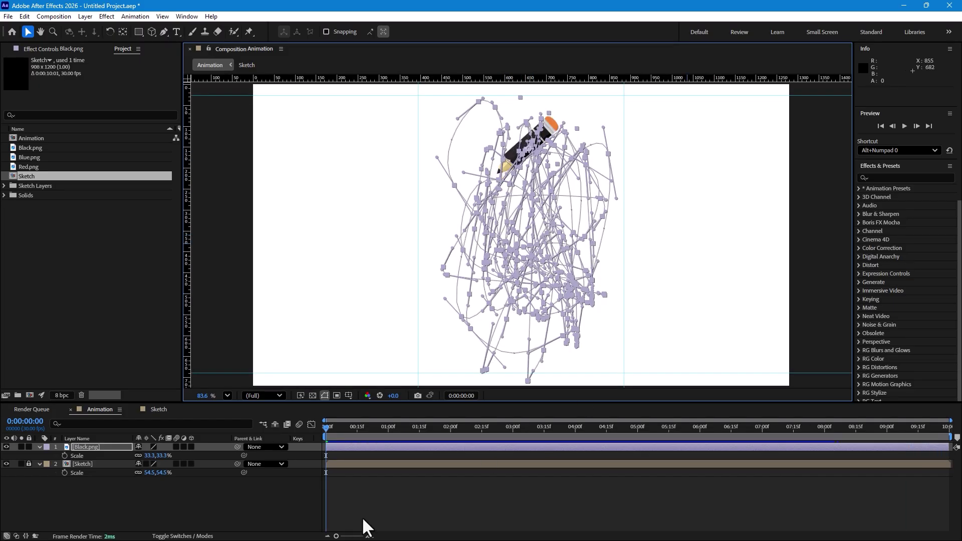
Reveal the Black.png layer's Position keyframes and compress them proportionally in time so they end at about 0:00:03:15.
left_click(345, 446)
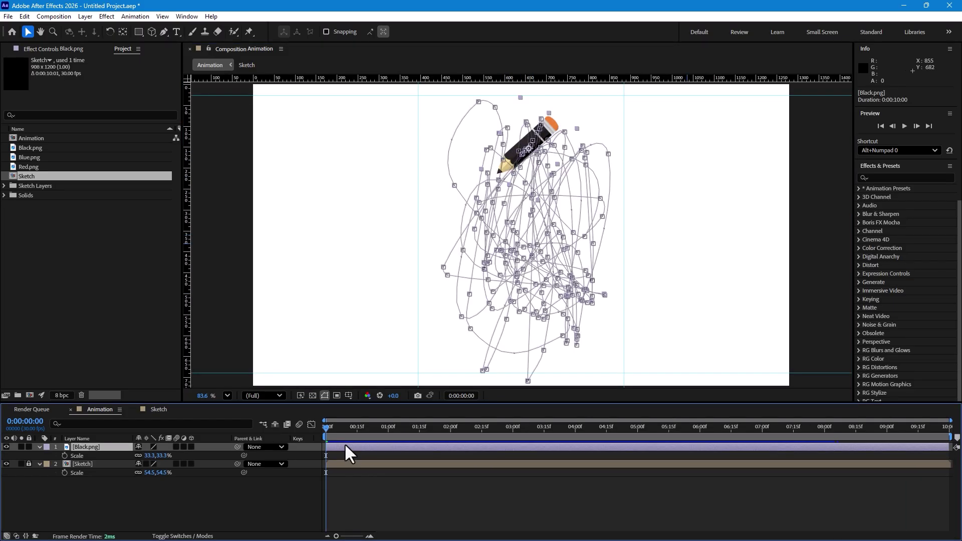
key("p")
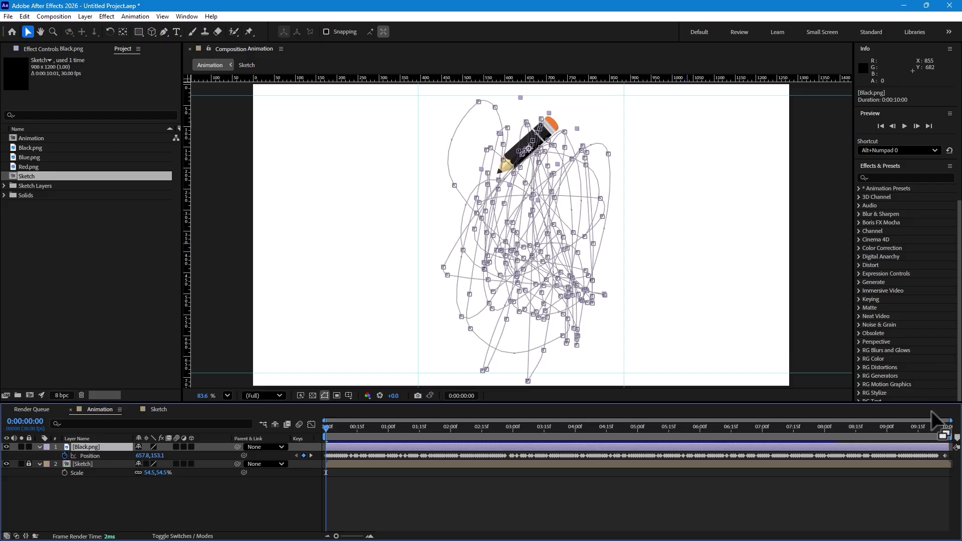
left_click_drag(951, 461, 320, 461)
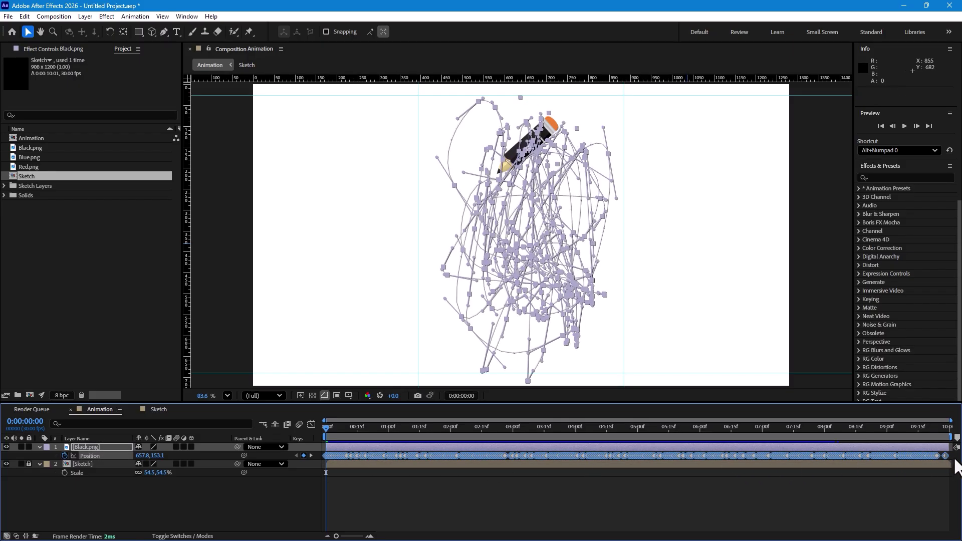
left_click_drag(944, 454, 544, 464)
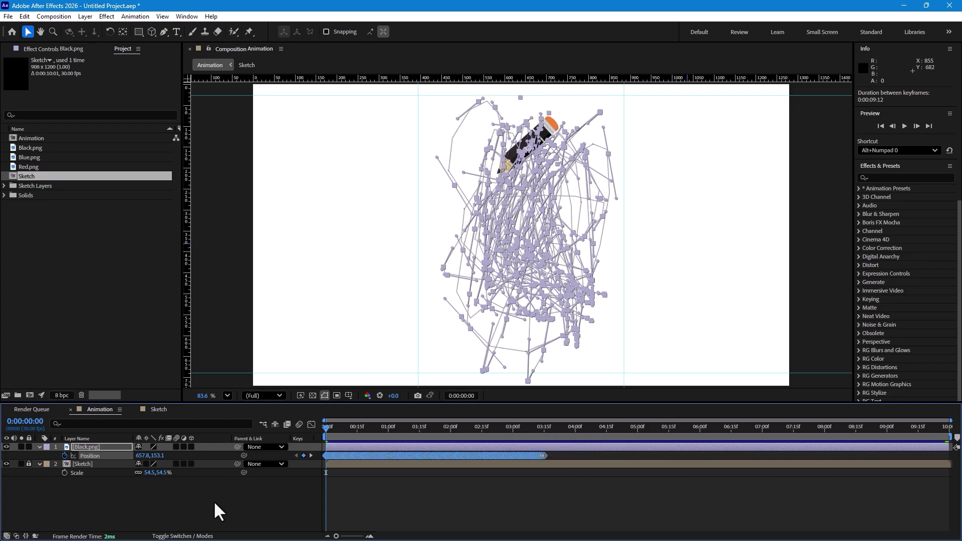
Enable motion blur for the Black.png layer and play back the pencil animation.
left_click(175, 446)
left_click(353, 458)
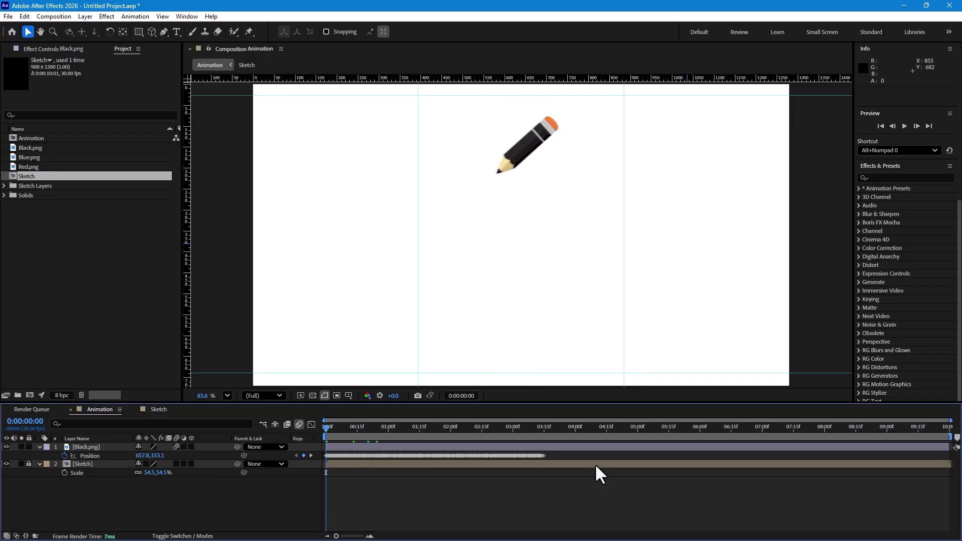
key("space")
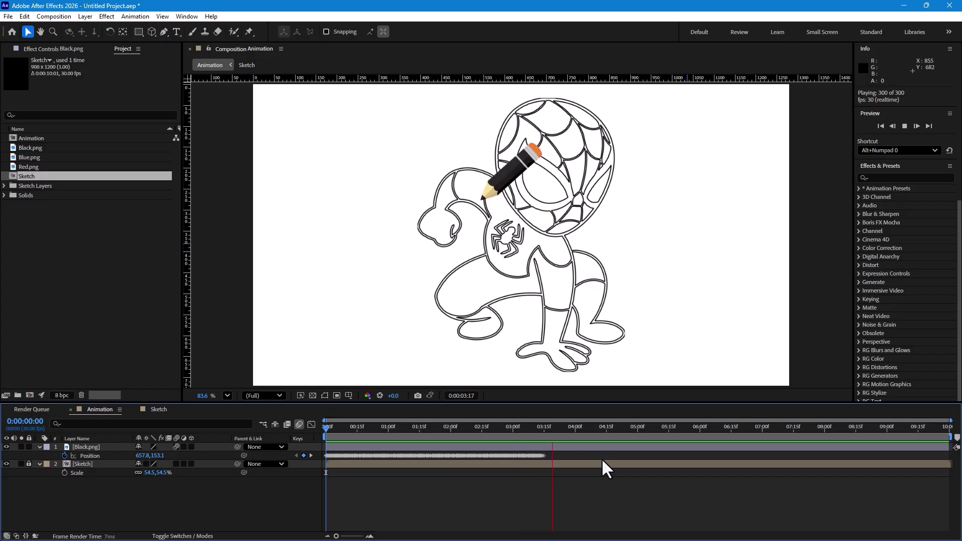
left_click(603, 462)
At 0:00:04:14, move the black pencil off the canvas past its right edge to keyframe its exit.
left_click_drag(573, 426, 605, 431)
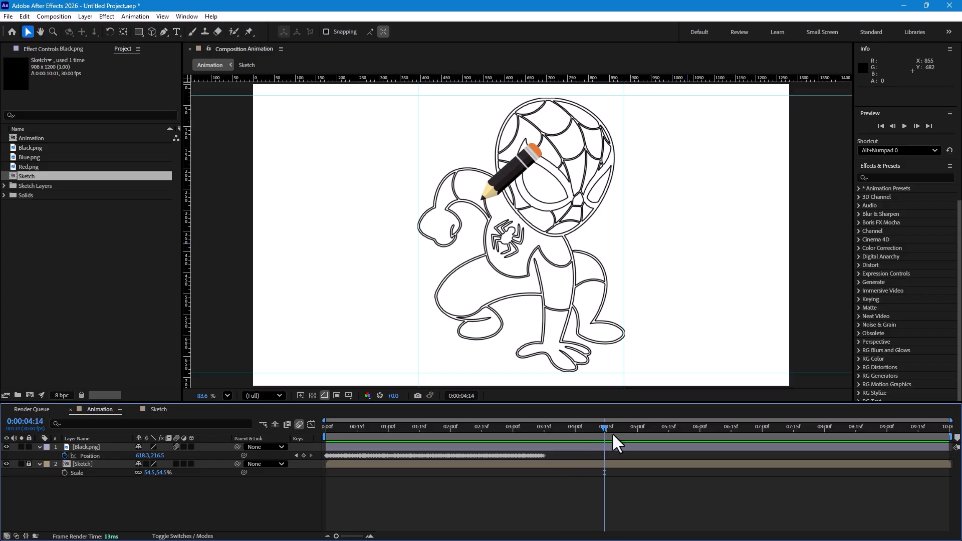
mouse_move(512, 172)
left_mouse_down()
mouse_move(594, 243)
mouse_move(676, 365)
mouse_move(692, 438)
mouse_move(744, 240)
mouse_move(789, 222)
mouse_move(847, 170)
left_mouse_up()
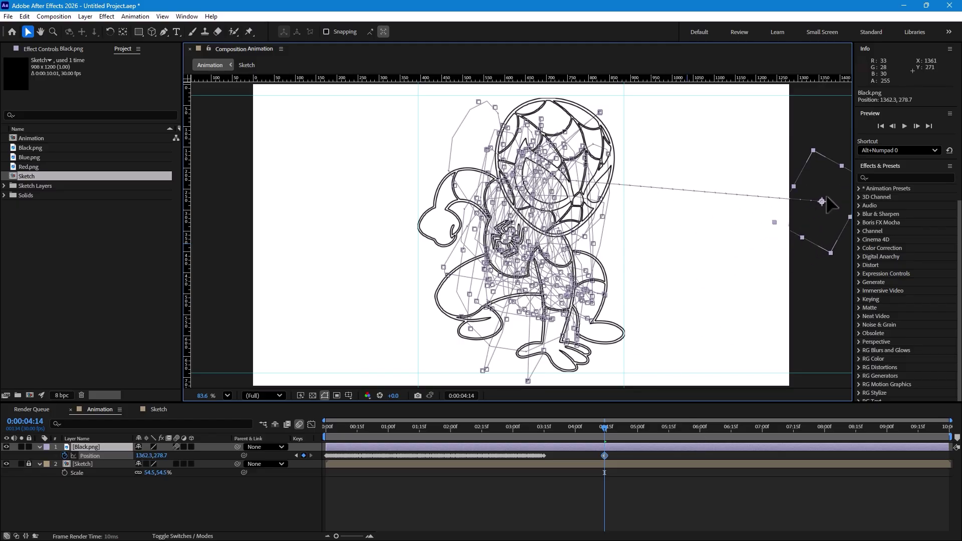
left_click(735, 516)
Set the current time to 0:00:03:15, open the Sketch composition, and make its Sketch layer visible.
mouse_move(521, 428)
left_mouse_down()
mouse_move(618, 423)
mouse_move(491, 432)
mouse_move(564, 430)
mouse_move(543, 431)
left_mouse_up()
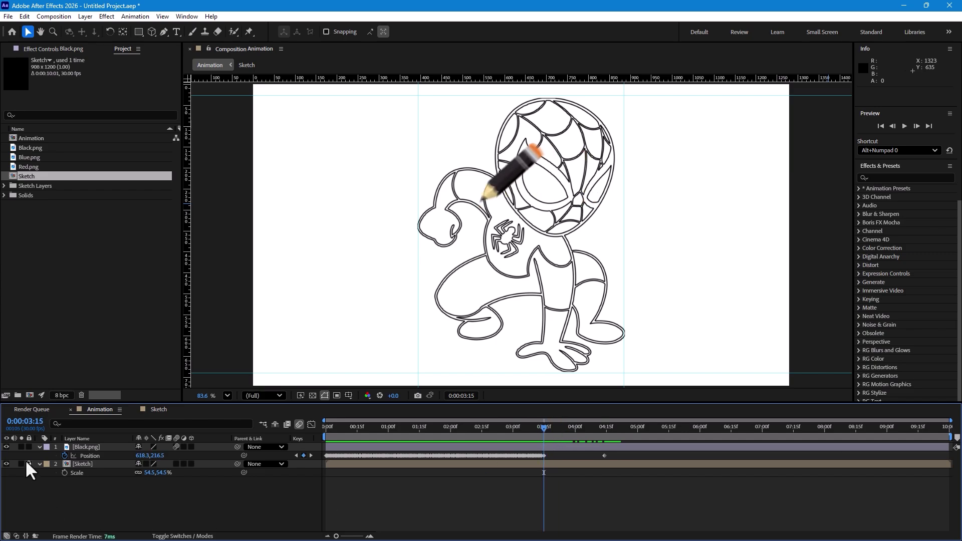
left_click(104, 458)
double_click(101, 462)
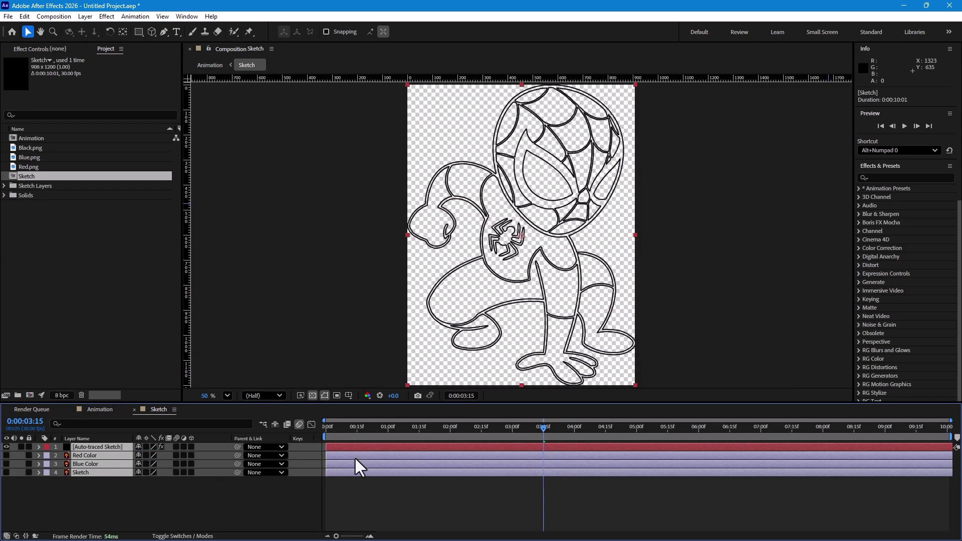
left_click(75, 492)
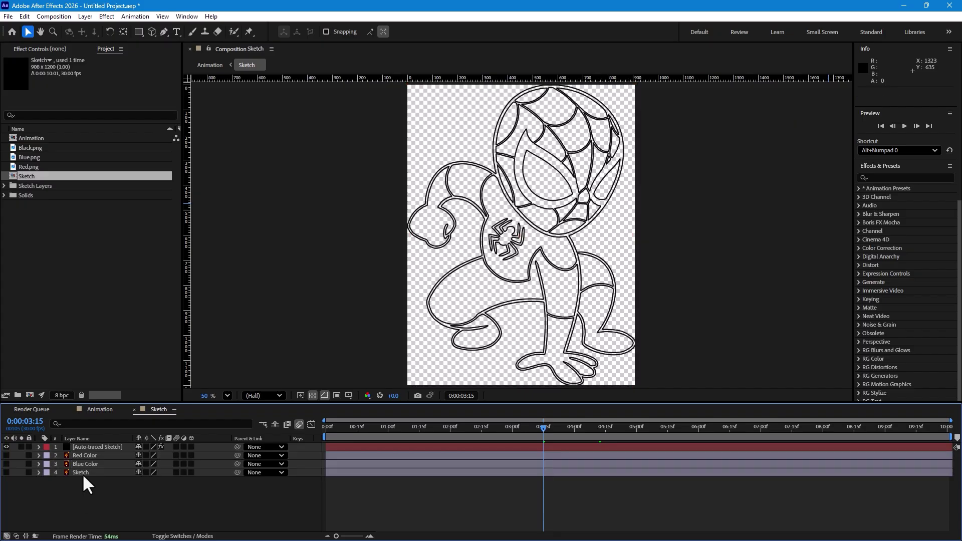
left_click(77, 473)
left_click(6, 473)
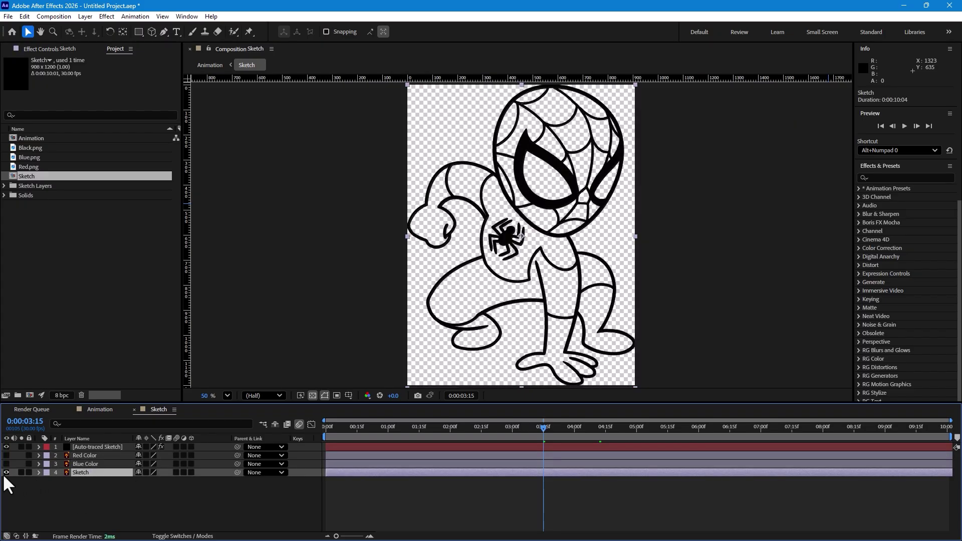
Keyframe the Sketch layer's Opacity from 0% at 0:00:03:15 to 100% at 0:00:04:16, with Easy Ease on the last keyframe.
key("t")
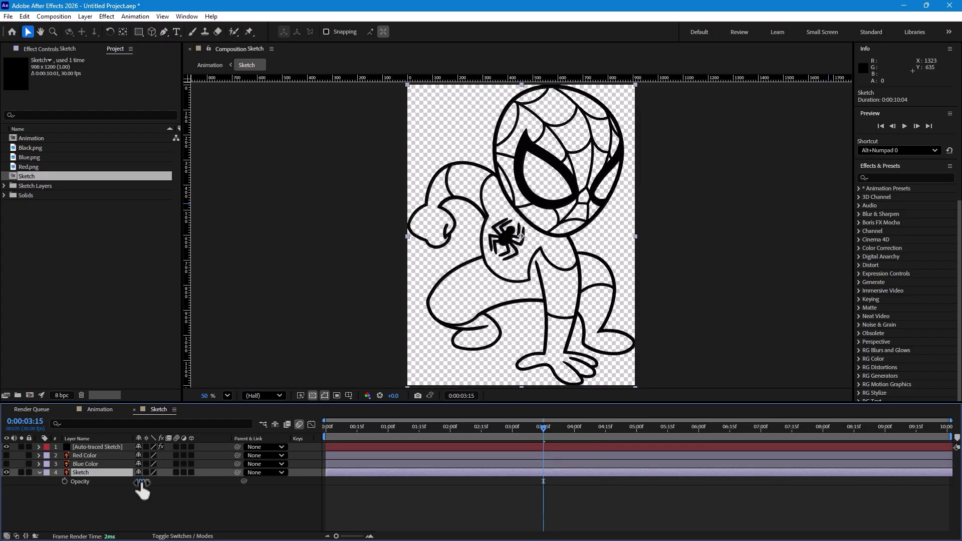
left_click_drag(141, 482, 76, 483)
left_click(64, 481)
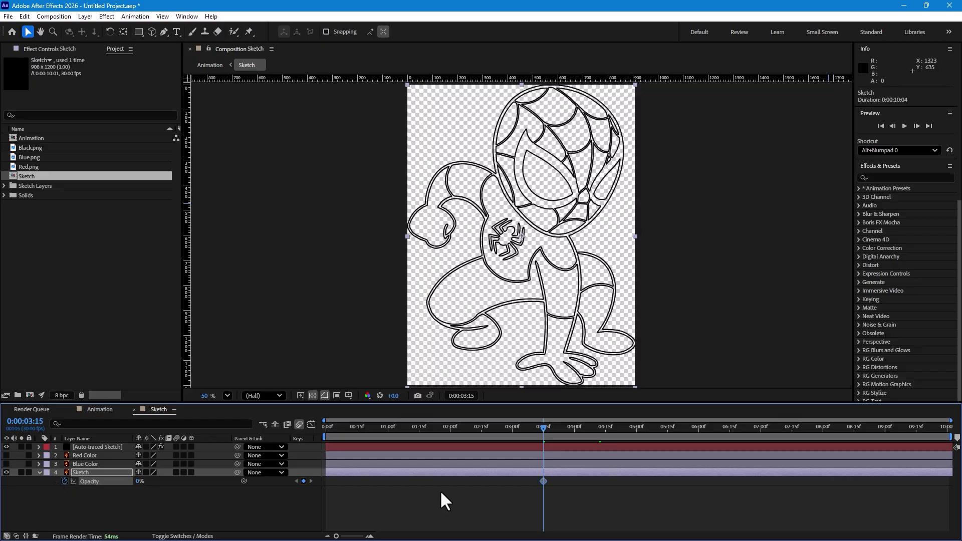
left_click(607, 430)
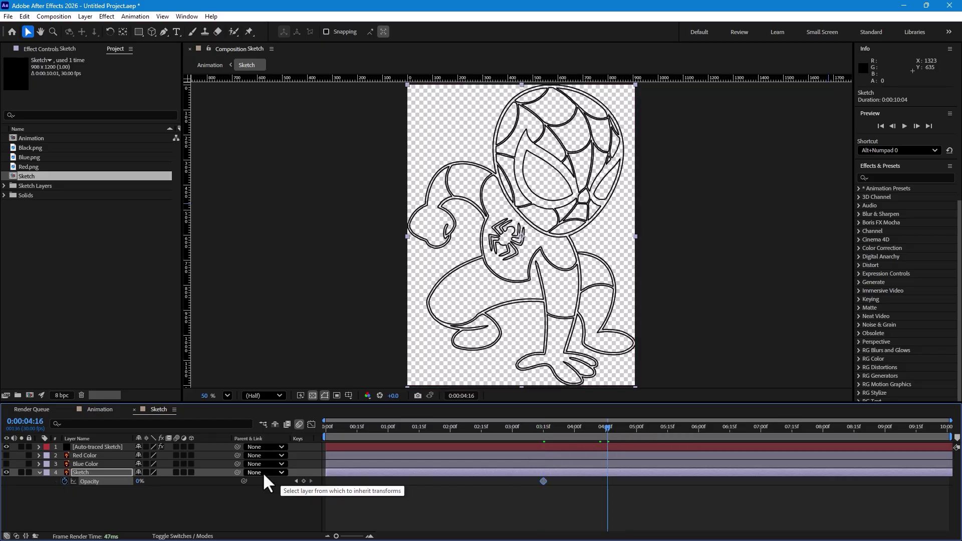
left_click_drag(134, 479, 309, 485)
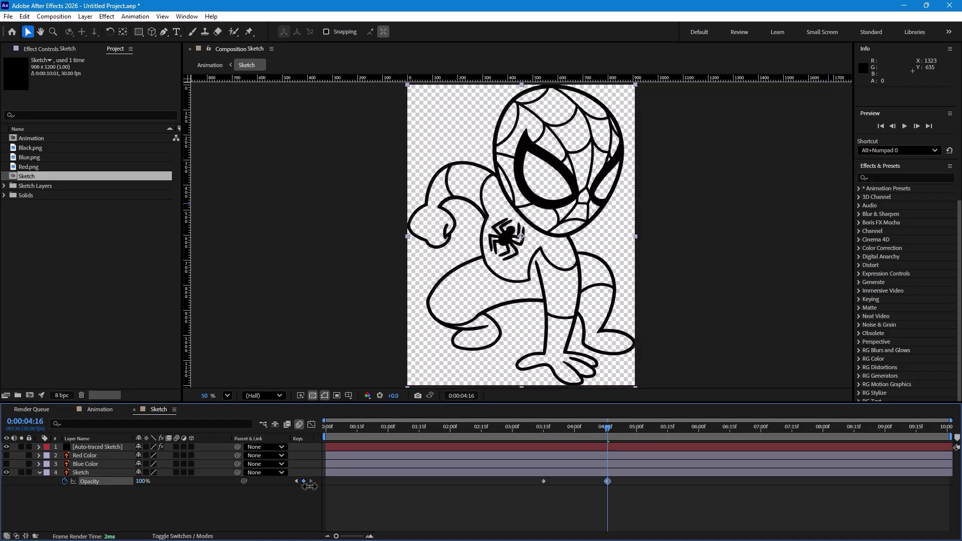
right_click(607, 481)
mouse_move(627, 476)
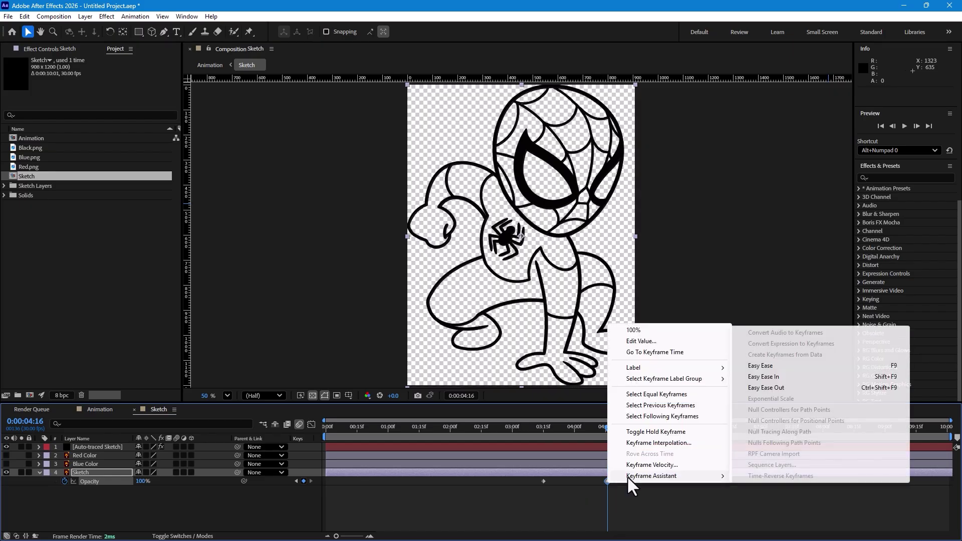
left_click(752, 366)
Return to the Animation composition and scrub through the drawing from near the start to 0:00:04:14.
left_click(99, 409)
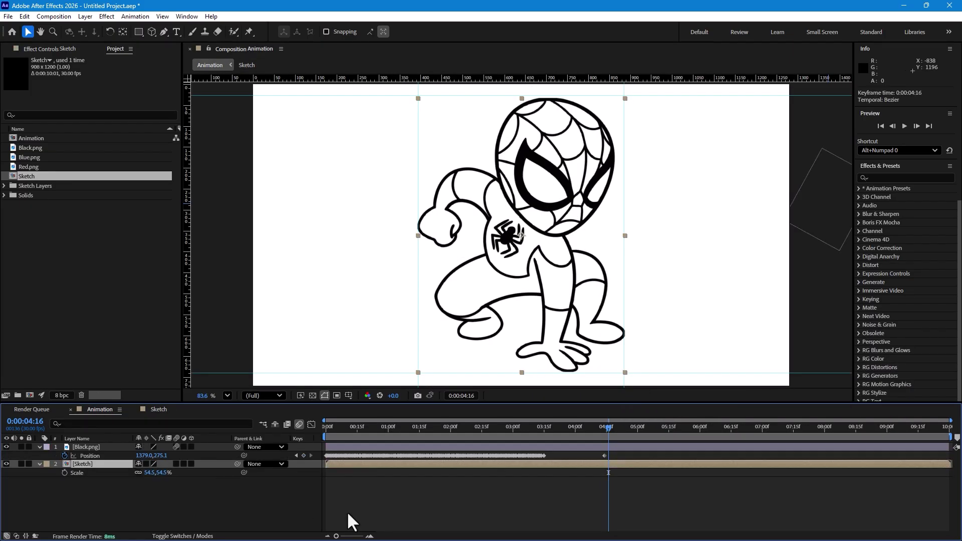
left_click(337, 428)
mouse_move(412, 429)
left_mouse_down()
mouse_move(613, 427)
mouse_move(519, 438)
mouse_move(614, 425)
mouse_move(603, 423)
left_mouse_up()
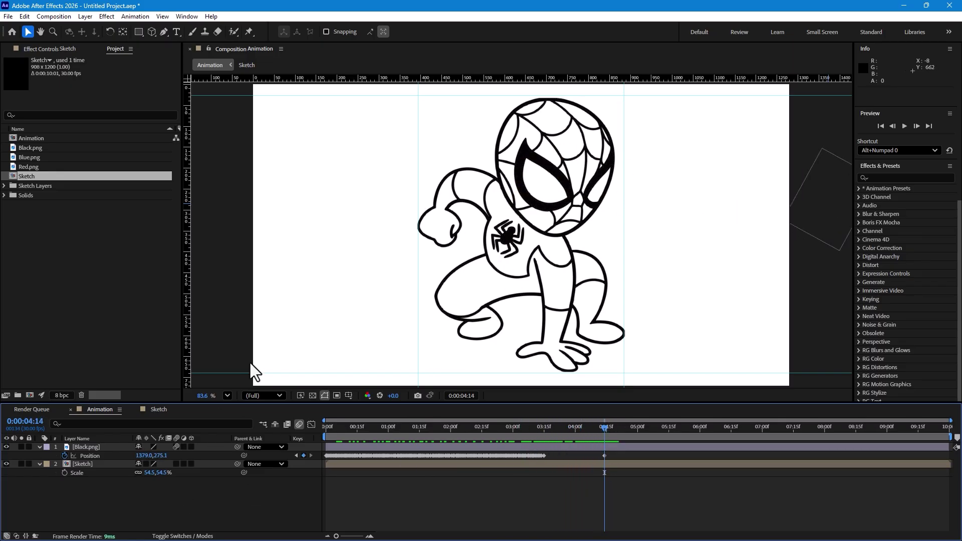
Add Blue.png to the Animation composition over the head, scale it to 30%, and rotate it so its tip points to the upper left.
left_click(29, 148)
left_click(27, 158)
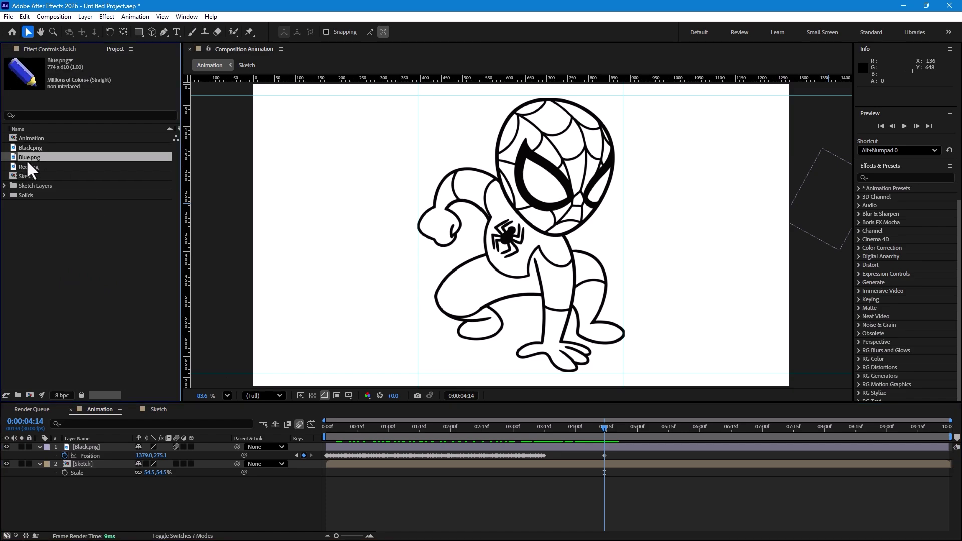
left_click(28, 165)
left_click(34, 156)
left_click_drag(34, 154, 548, 185)
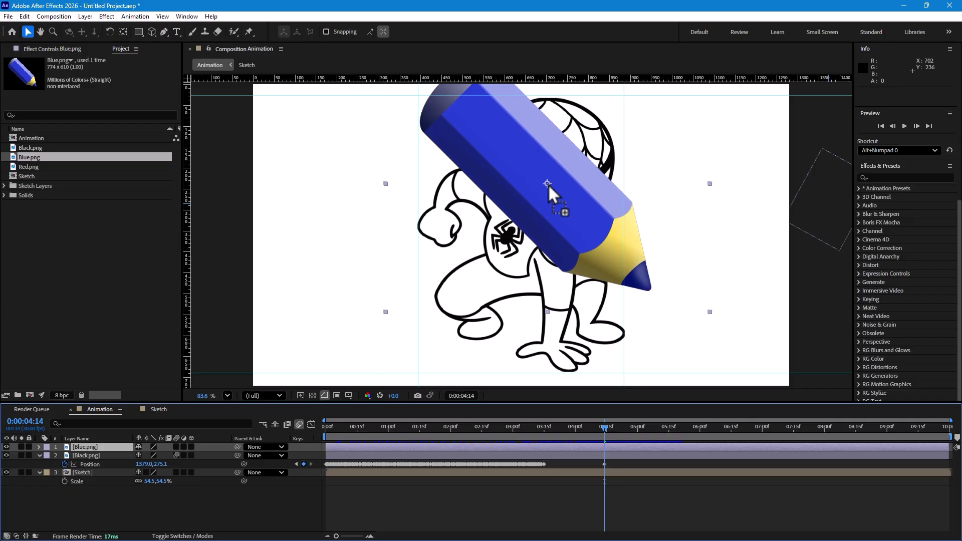
key("w")
mouse_move(512, 152)
left_mouse_down()
mouse_move(514, 219)
mouse_move(602, 245)
mouse_move(612, 235)
left_mouse_up()
key("s")
left_click_drag(165, 455, 140, 457)
left_click_drag(585, 214, 574, 207)
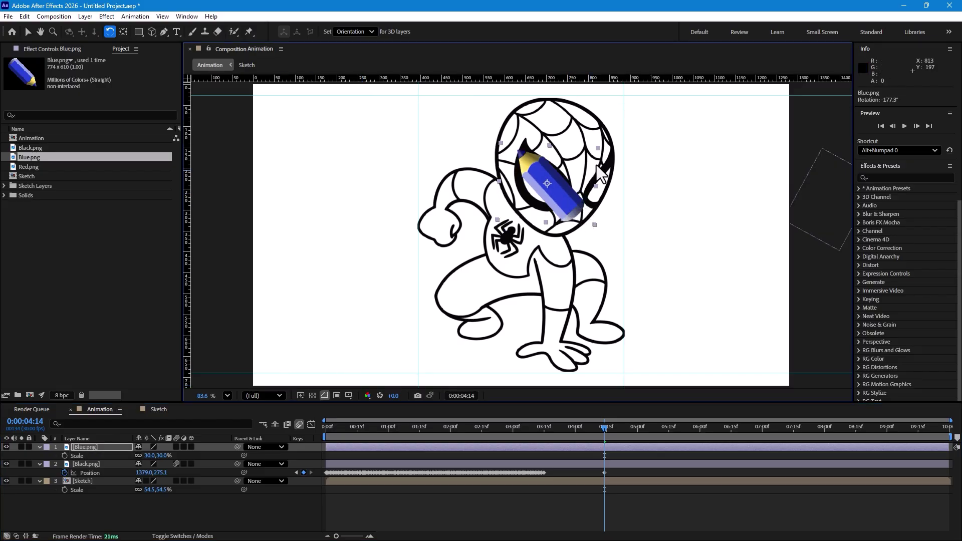
Keyframe the blue pencil's Position from off the canvas's right side at 0:00:04:14 to the figure's head at 0:00:05:15.
key("v")
mouse_move(561, 188)
left_mouse_down()
mouse_move(834, 273)
mouse_move(839, 302)
left_mouse_up()
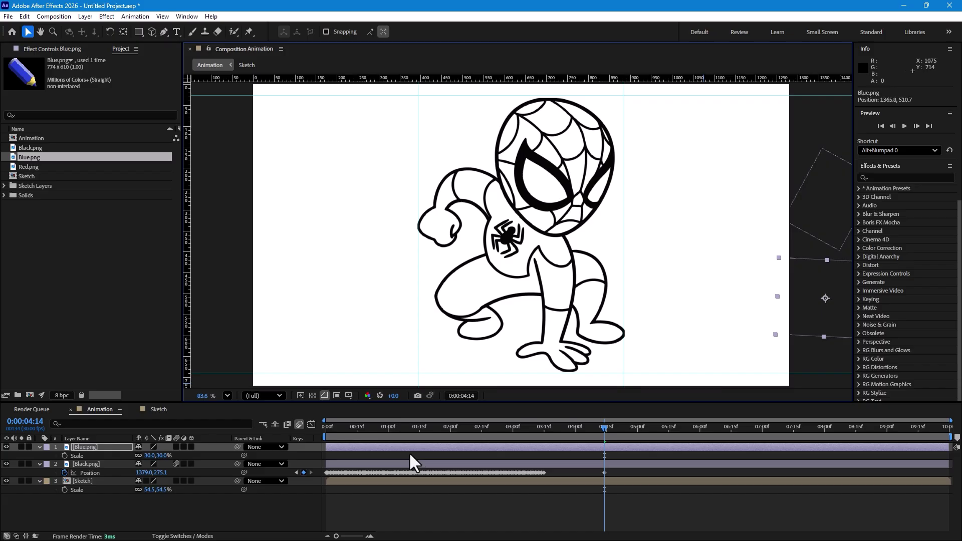
key("p")
left_click(64, 456)
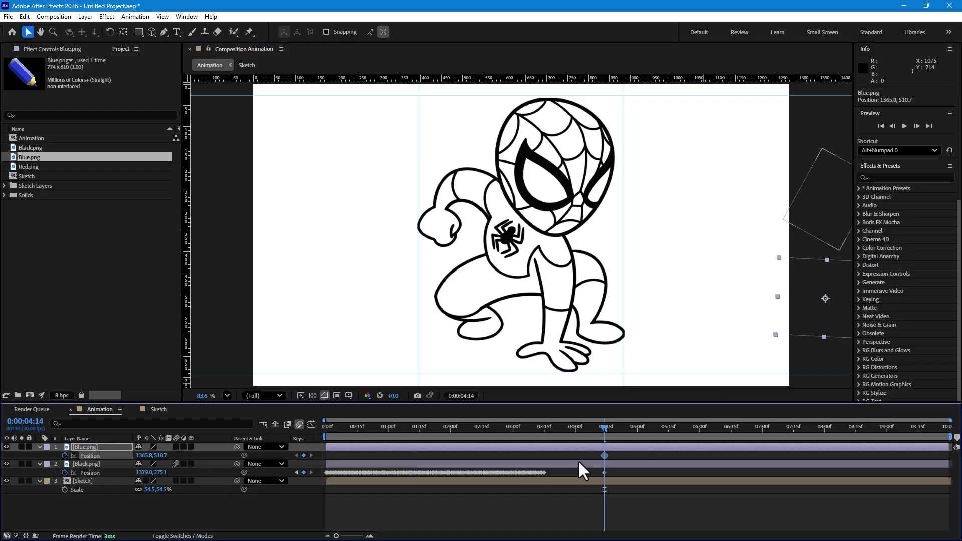
left_click(669, 430)
left_click_drag(822, 234, 820, 232)
mouse_move(788, 289)
left_mouse_down()
mouse_move(598, 207)
mouse_move(506, 144)
left_mouse_up()
Make the Blue Color layer visible in the Sketch composition and return to the Animation composition.
left_click(156, 410)
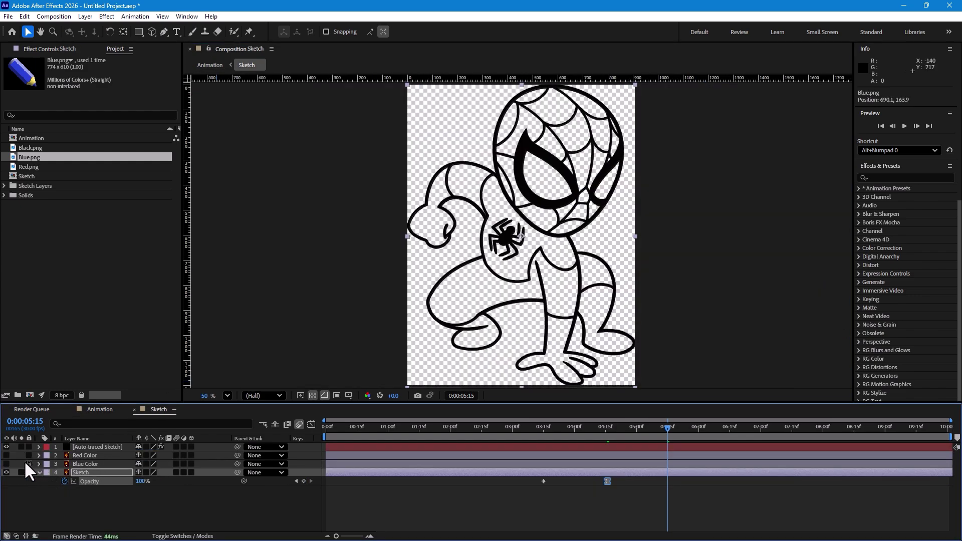
left_click(6, 464)
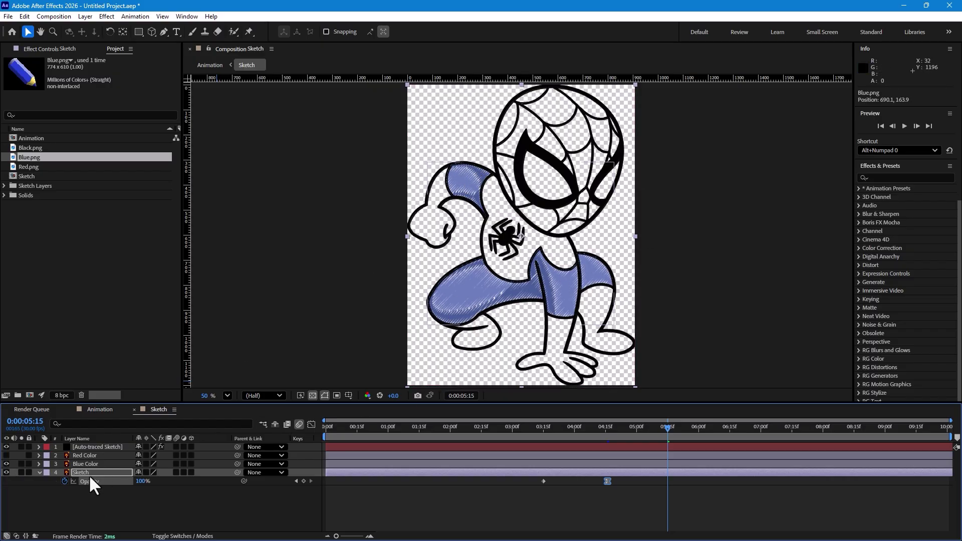
left_click(100, 409)
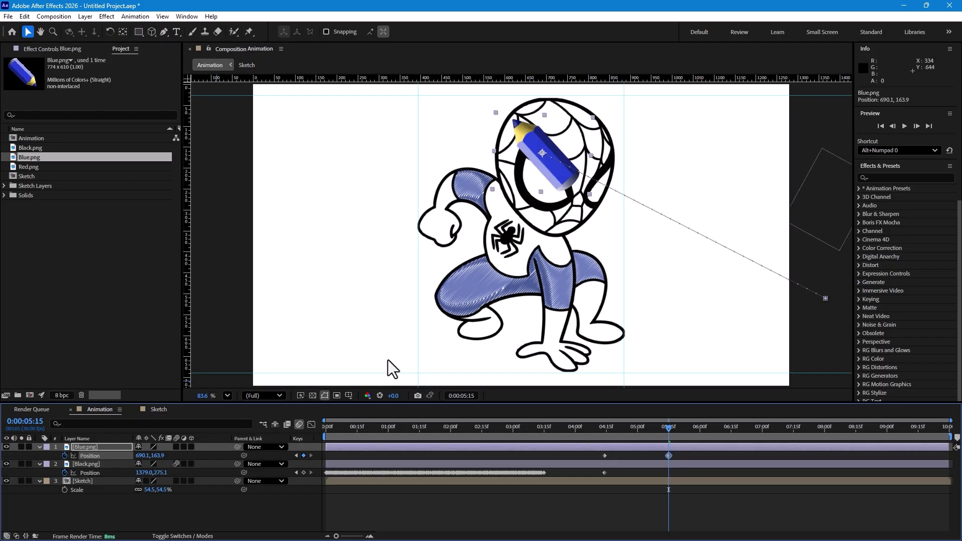
Replace the Blue.png layer with Red.png, rotate its tip to the upper left, and place it over the top of the head.
left_click(89, 448)
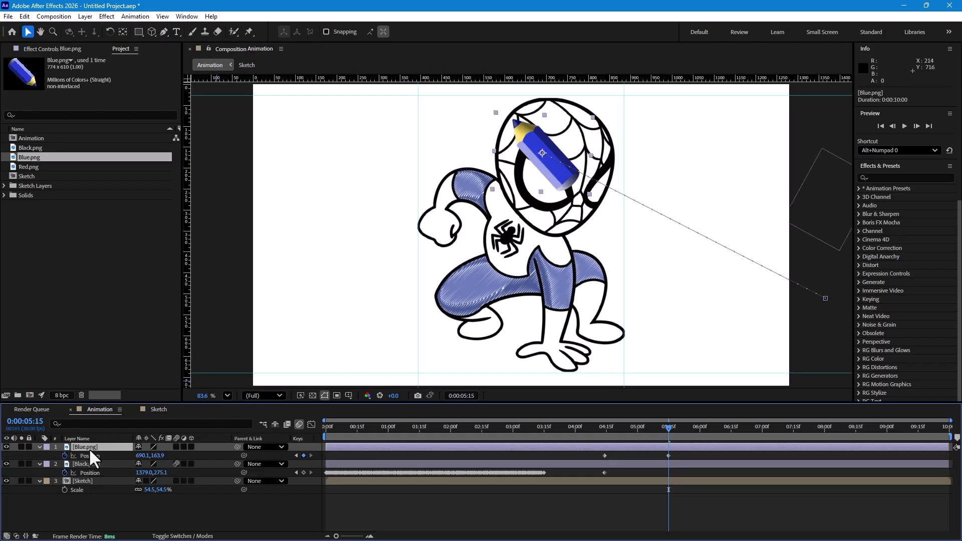
key("Delete")
left_click_drag(24, 166, 92, 445)
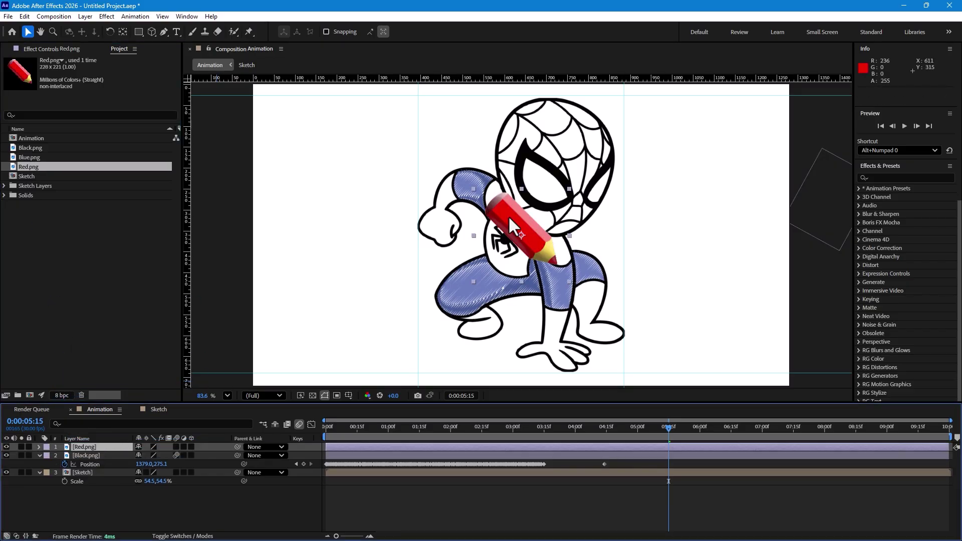
key("w")
mouse_move(513, 225)
left_mouse_down()
mouse_move(503, 238)
mouse_move(516, 258)
mouse_move(546, 263)
mouse_move(571, 150)
mouse_move(576, 160)
left_mouse_up()
key("v")
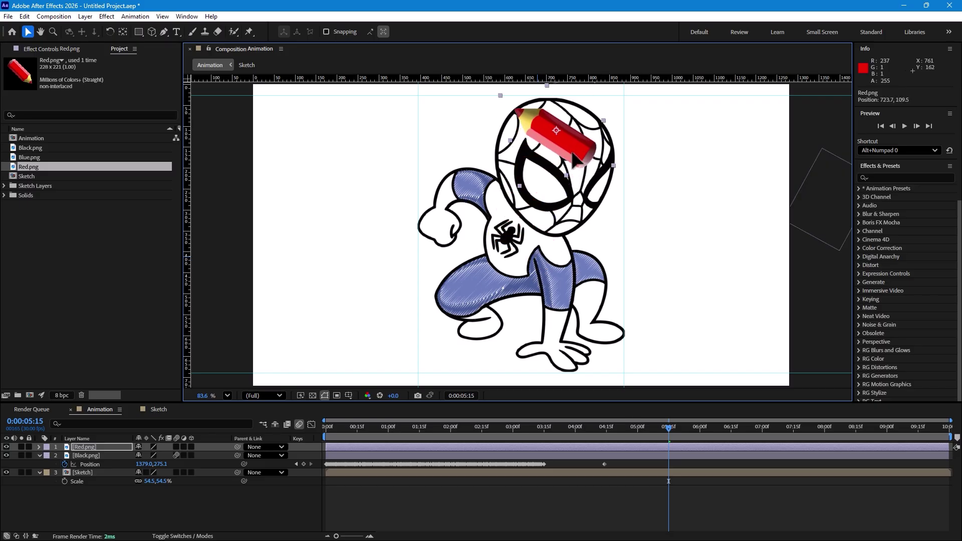
In the Sketch composition, hide the Blue Color layer, show the Red Color layer, and set the current time to 0:00:04:16.
left_click(159, 409)
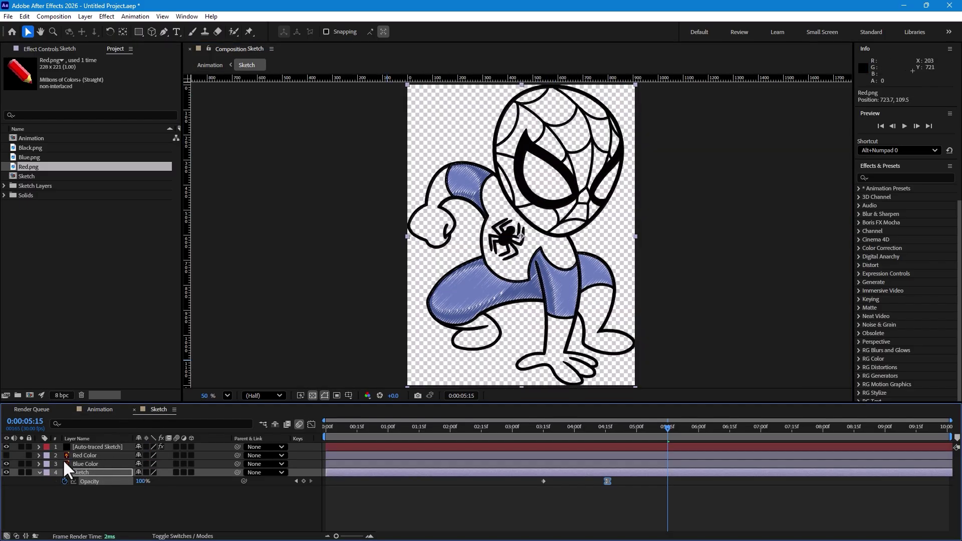
left_click(6, 464)
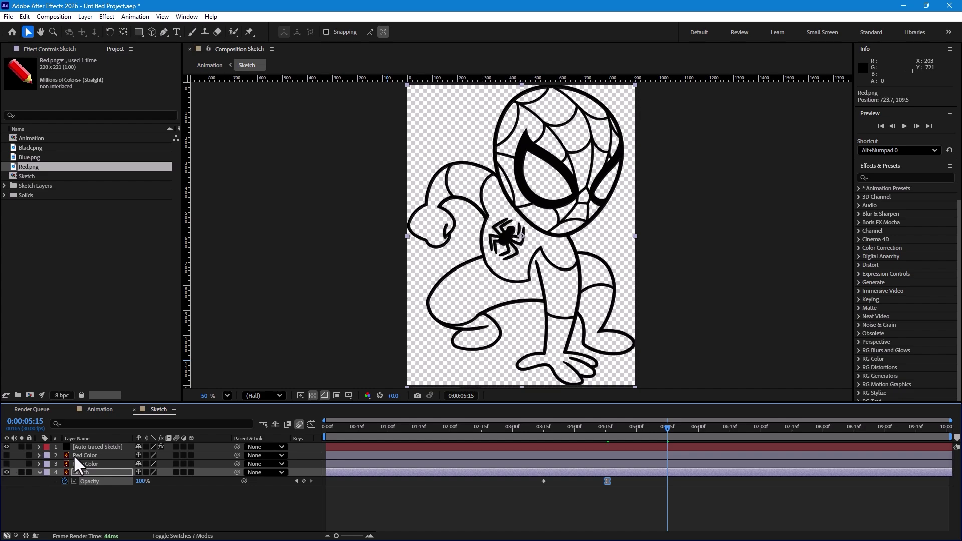
left_click(73, 455)
left_click(7, 455)
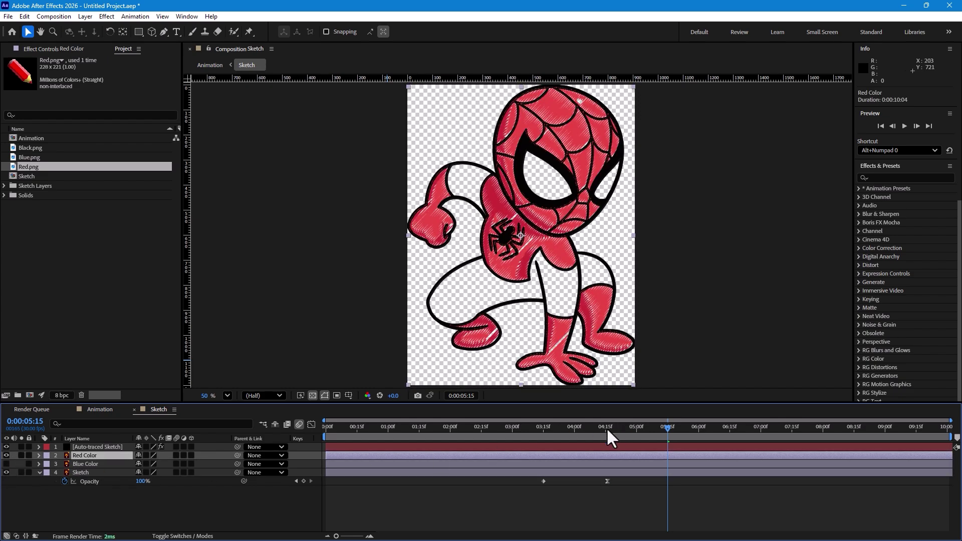
left_click(98, 411)
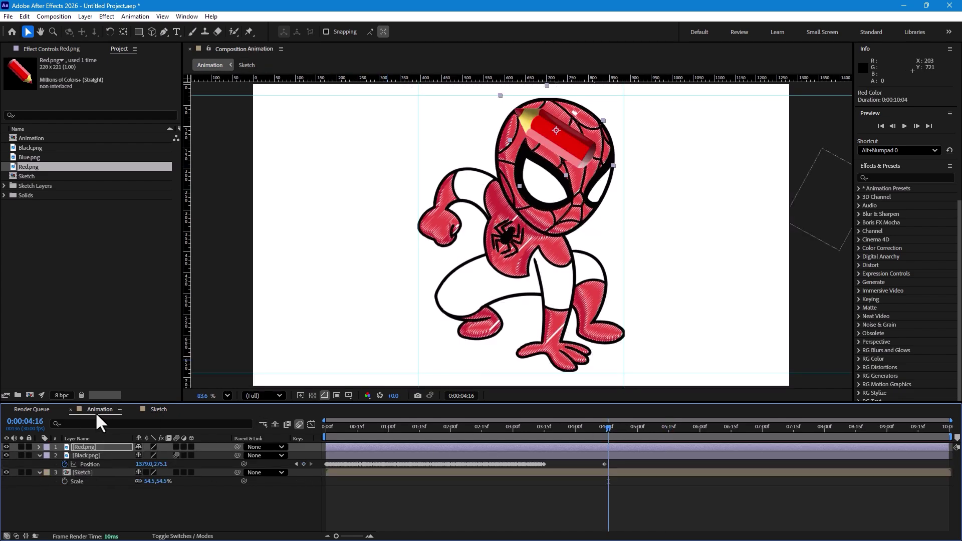
left_click(159, 410)
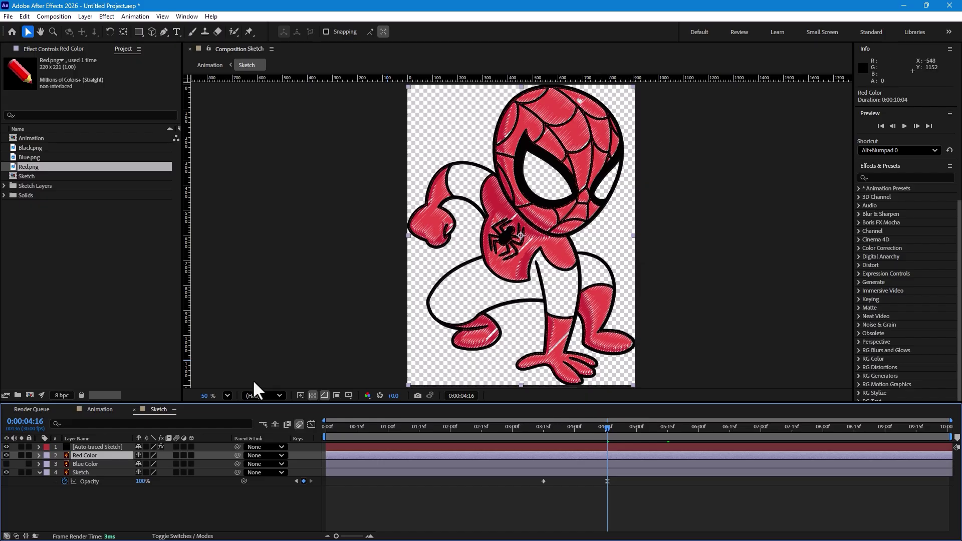
Find the Linear Wipe transition effect by searching "linear" and apply it to the Red Color layer.
left_click(884, 178)
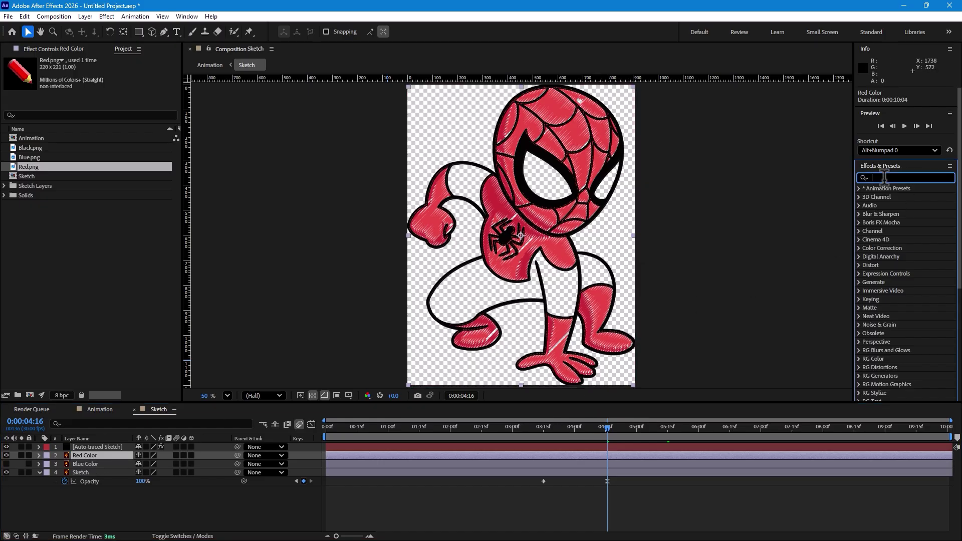
type("line")
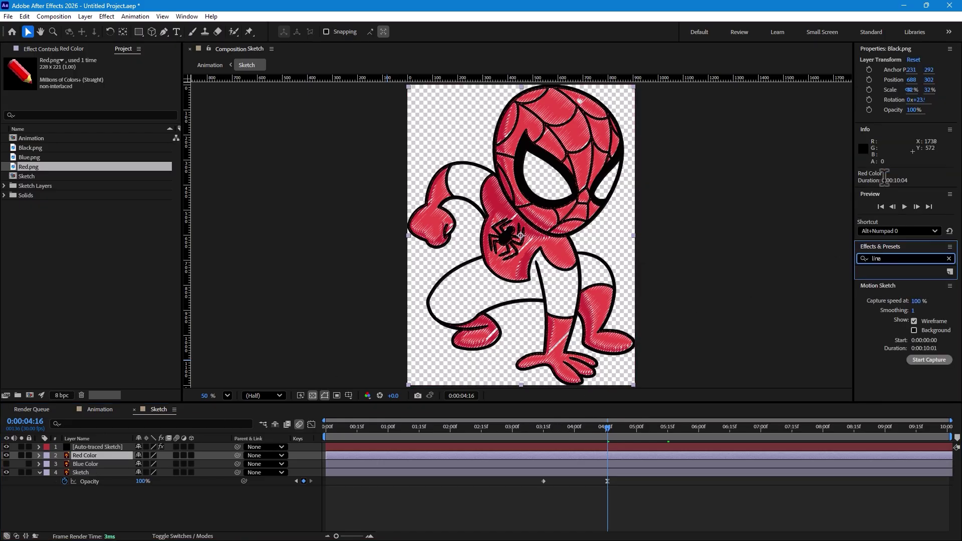
type("ar")
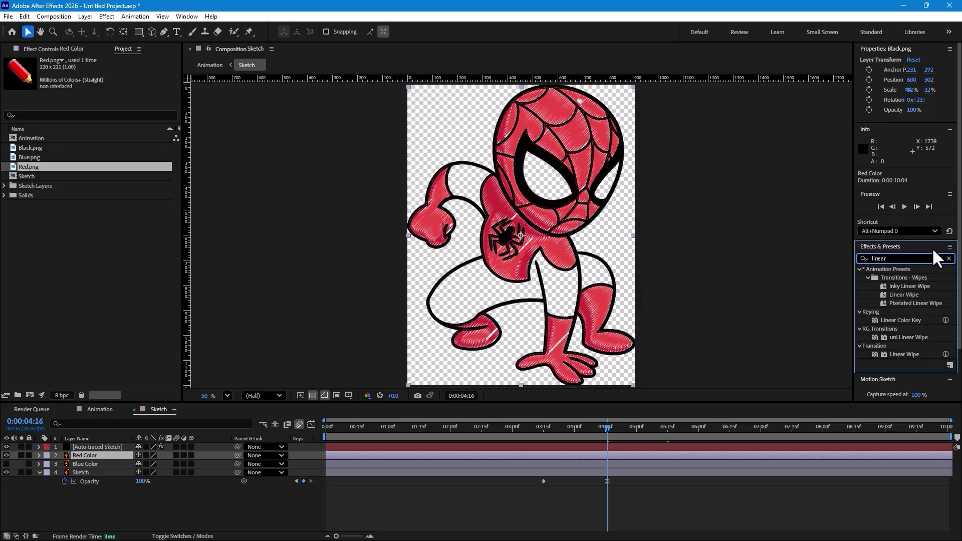
left_click_drag(905, 354, 101, 456)
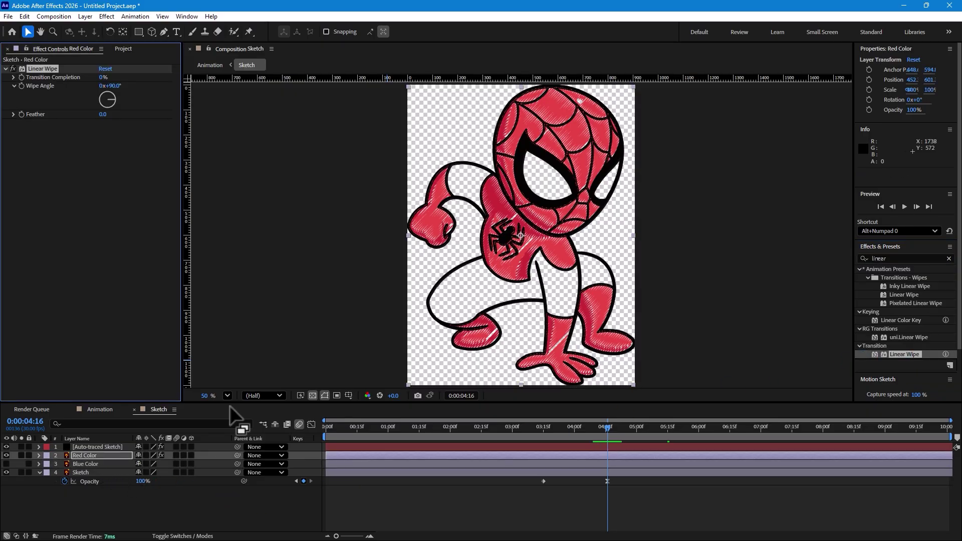
With the wipe partially completed, set the Linear Wipe's Wipe Angle to -47° so the red appears diagonally from the upper left.
mouse_move(103, 78)
left_mouse_down()
mouse_move(145, 85)
mouse_move(96, 84)
left_mouse_up()
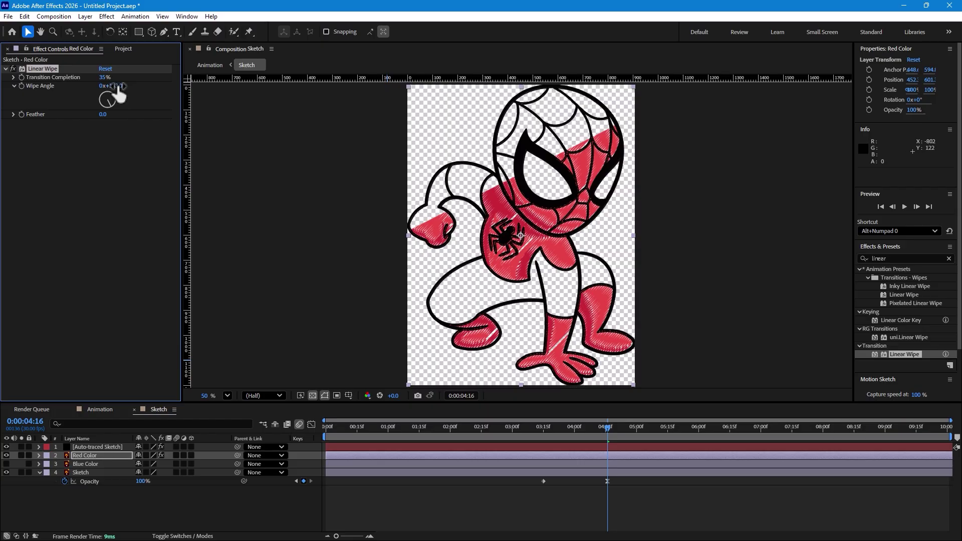
left_click(117, 86)
type("-")
type("180")
key("Return")
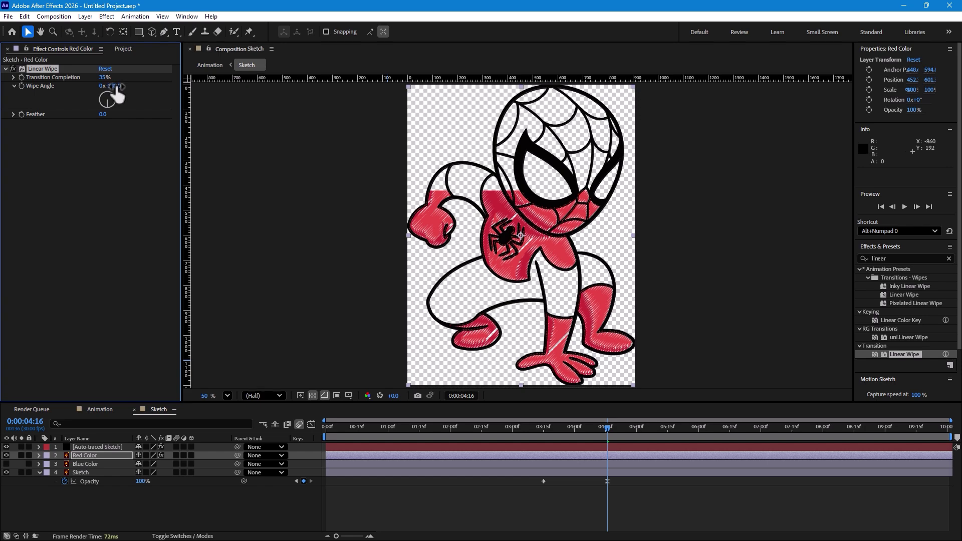
left_click_drag(111, 86, 201, 85)
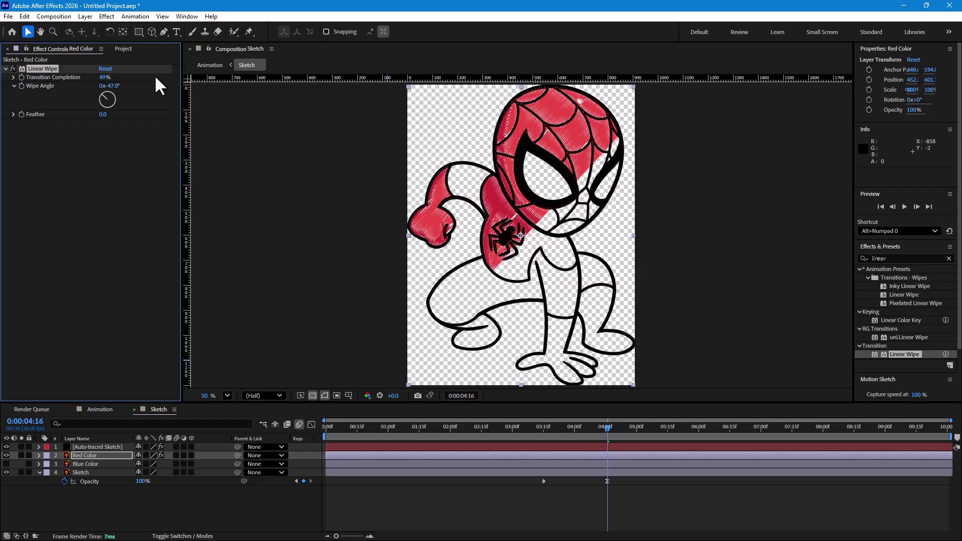
Keyframe the Linear Wipe's Transition Completion from 100% at 0:00:04:16 to 0% at 0:00:06:15.
mouse_move(105, 80)
left_mouse_down()
mouse_move(128, 83)
mouse_move(116, 78)
left_mouse_up()
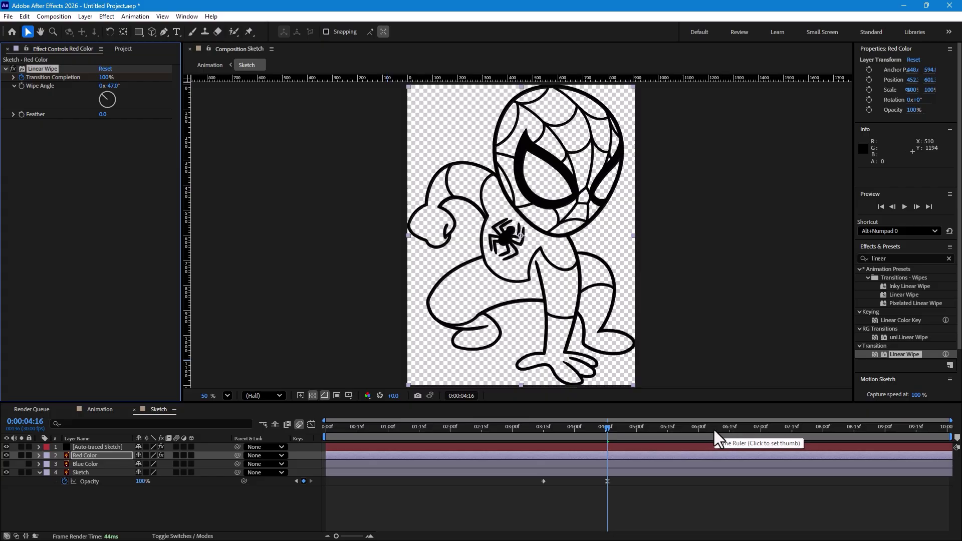
left_click(729, 427)
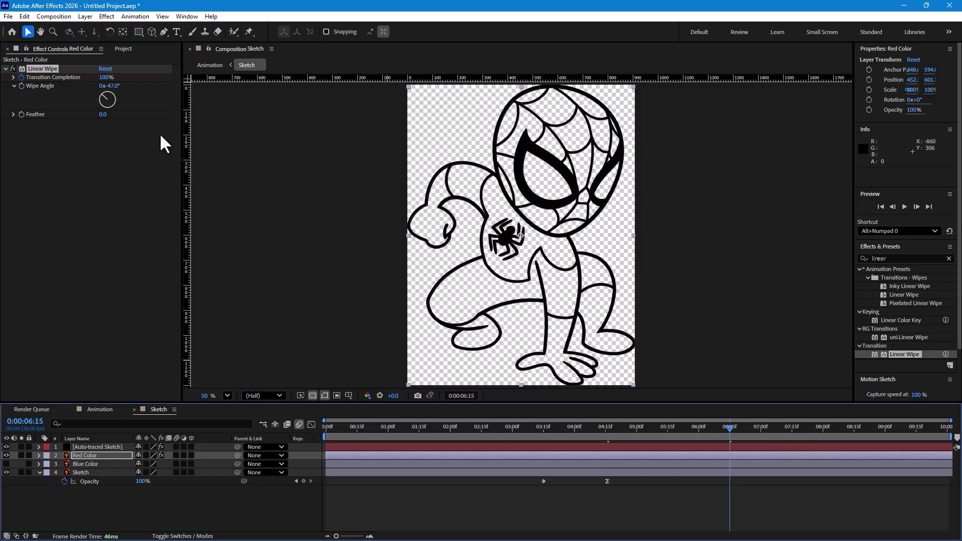
left_click_drag(107, 78, 96, 123)
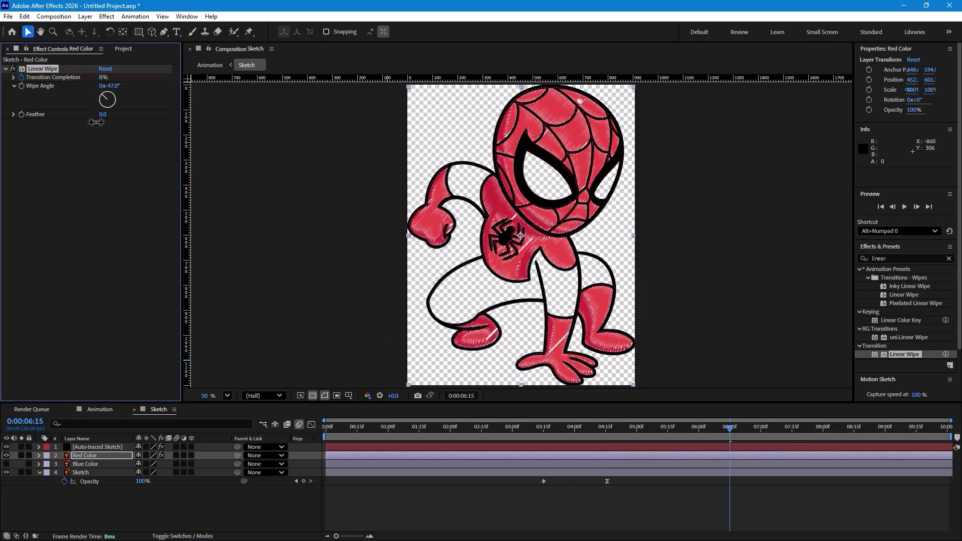
Scrub through the red wipe, reveal the animated properties, and apply Easy Ease to the final Transition Completion keyframe.
left_click(528, 506)
left_click_drag(589, 430, 701, 417)
key("u")
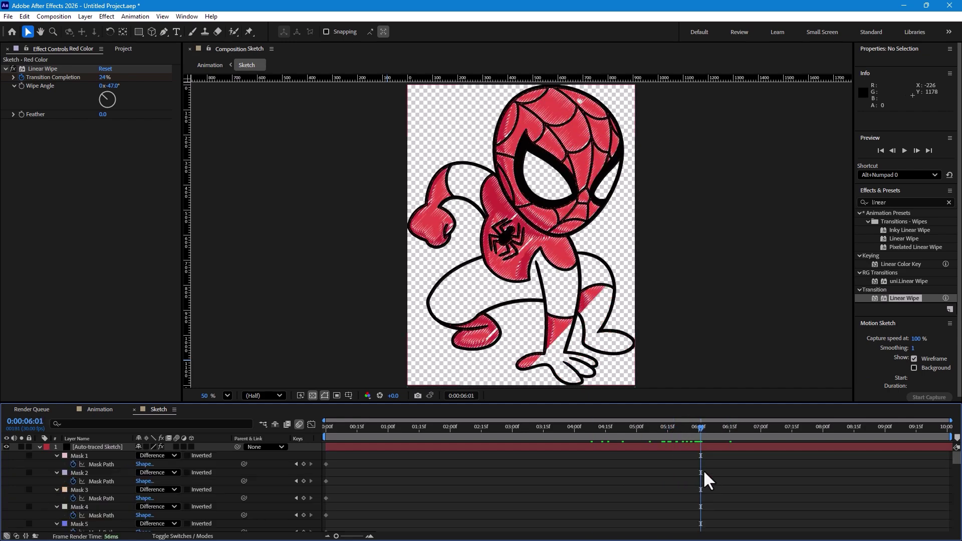
scroll(702, 470, "down", 3)
scroll(722, 493, "down", 10)
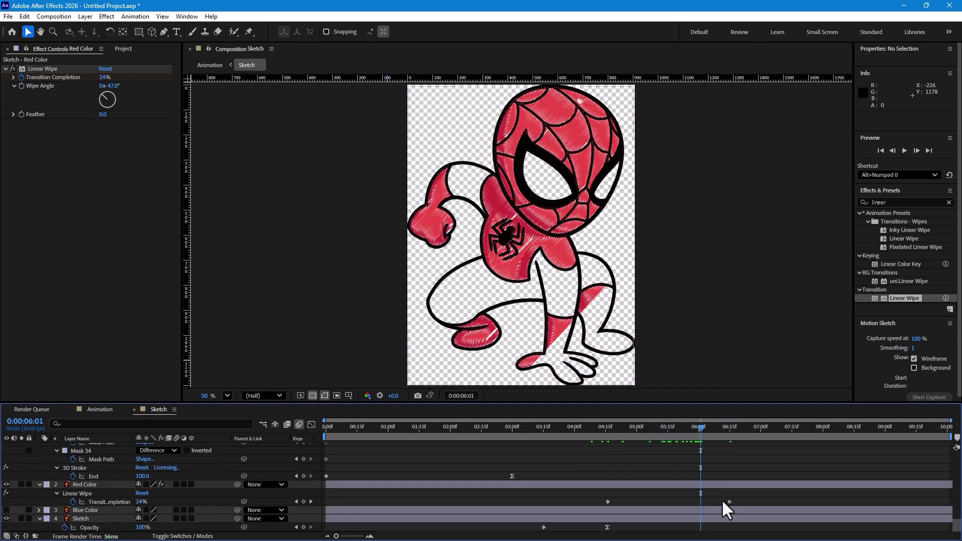
right_click(730, 501)
mouse_move(739, 496)
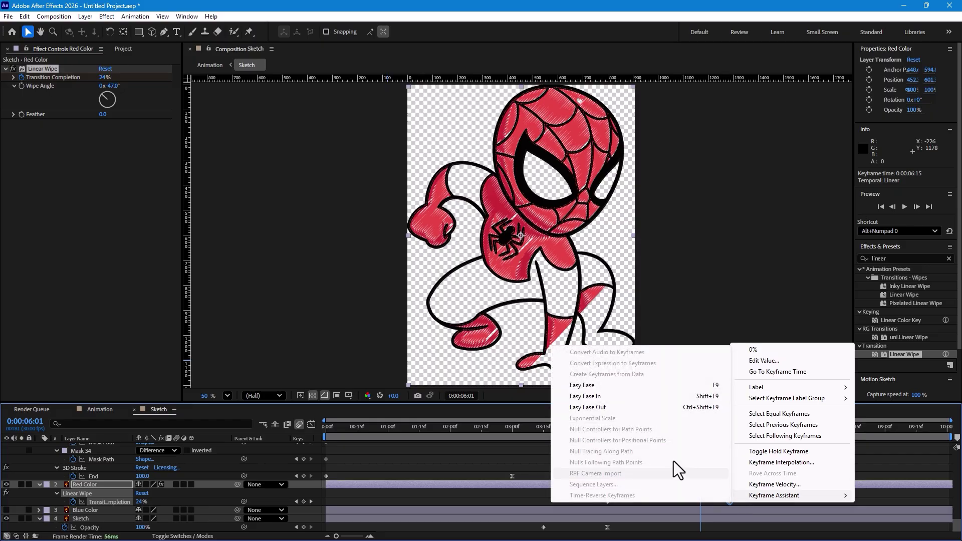
left_click(599, 386)
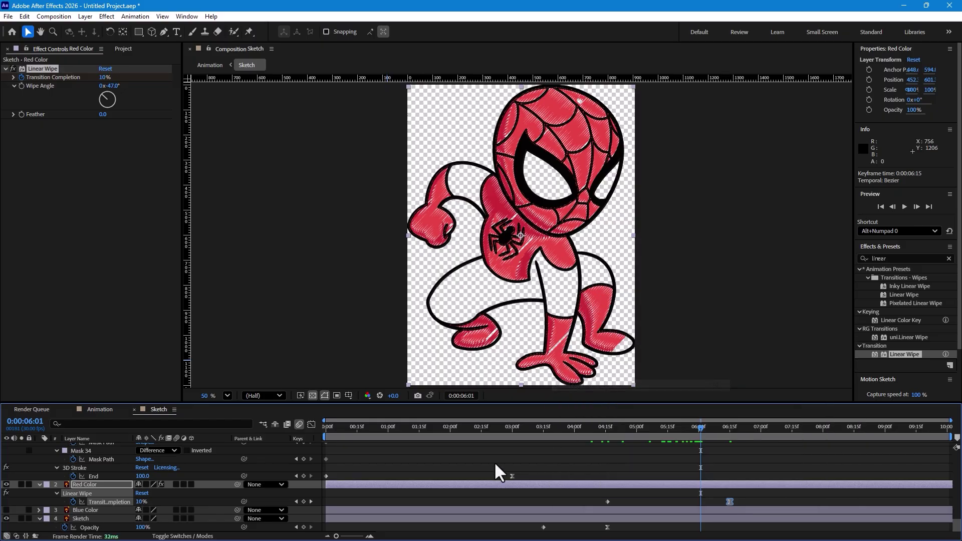
In the Animation composition, lock the Black.png and Sketch layers and set the current time to 0:00:00:00.
left_click(97, 411)
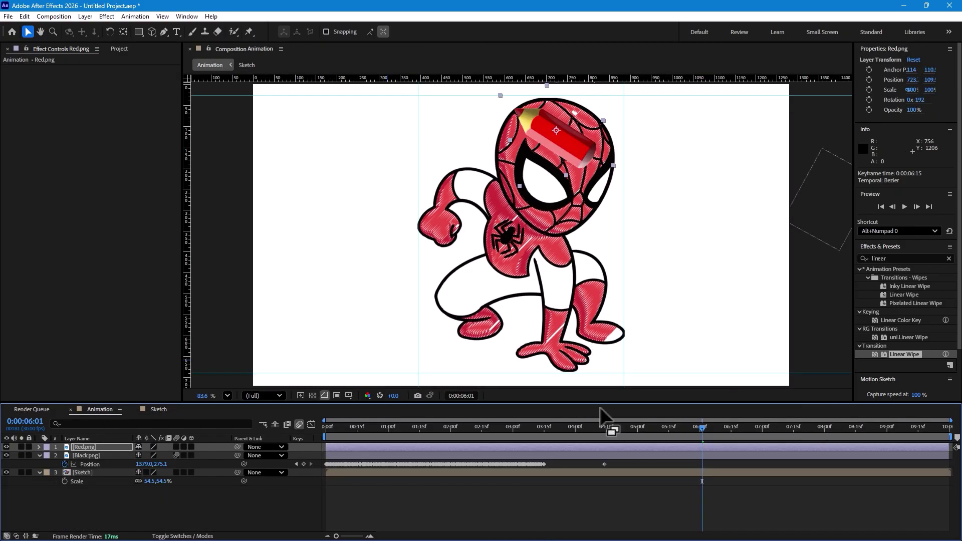
left_click(605, 429)
left_click_drag(607, 430, 603, 428)
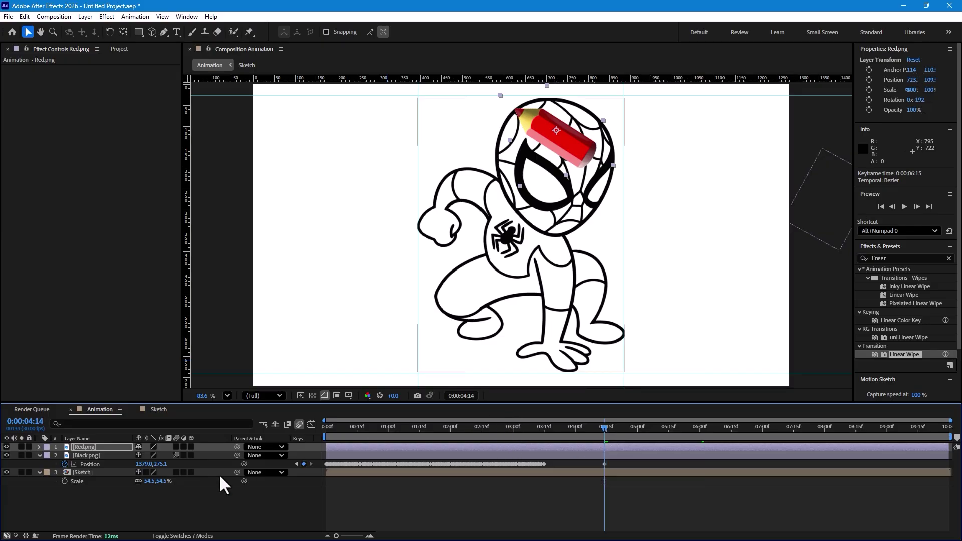
left_click(87, 447)
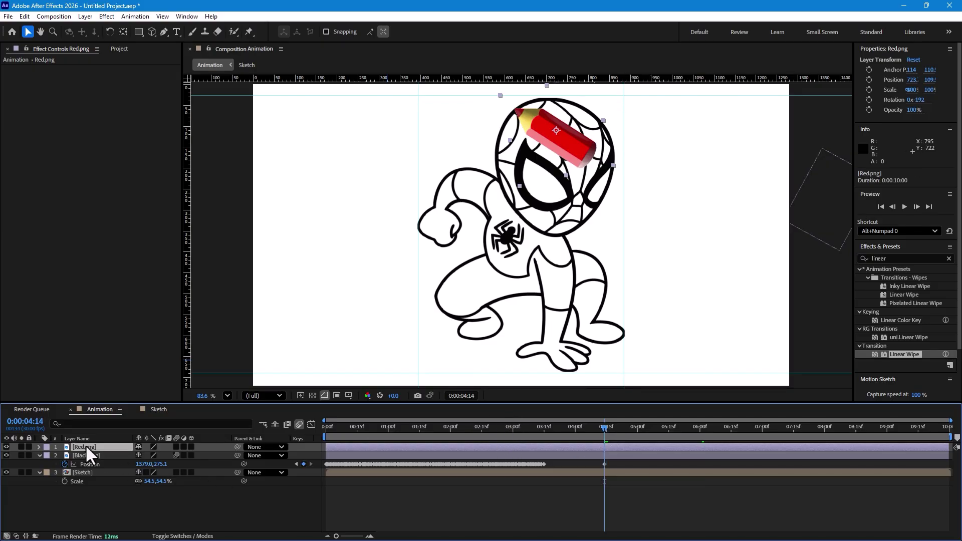
left_click(29, 455)
left_click(28, 472)
left_click_drag(380, 432, 285, 444)
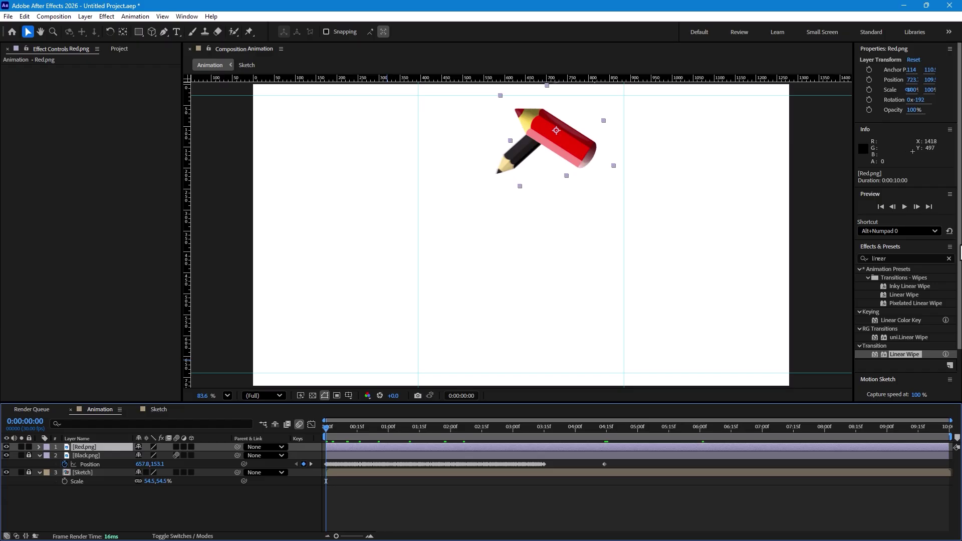
left_click_drag(959, 253, 959, 367)
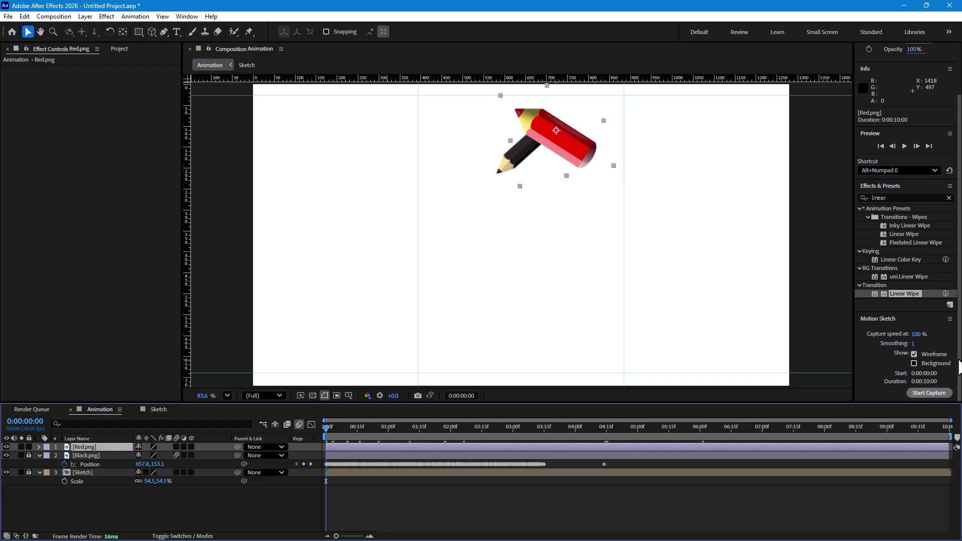
left_click(925, 395)
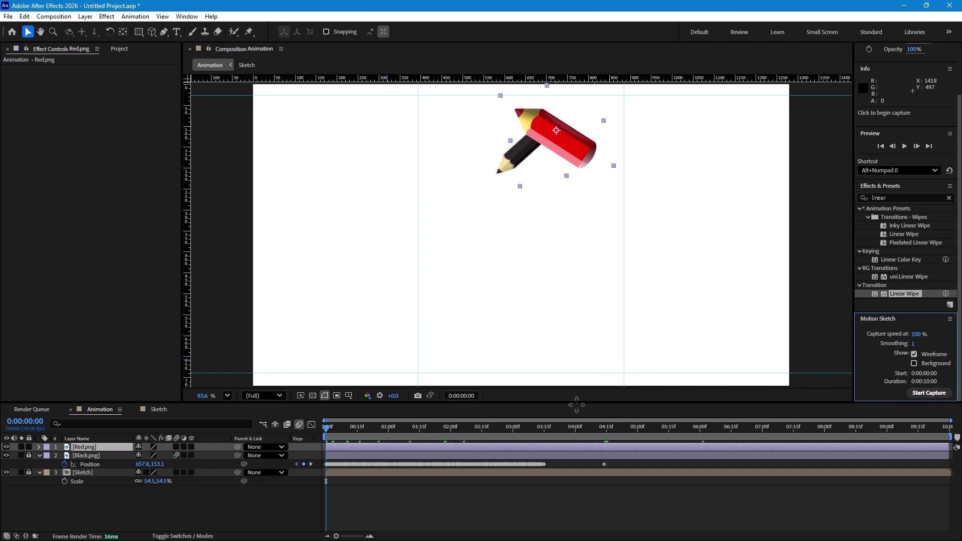
left_click(565, 321)
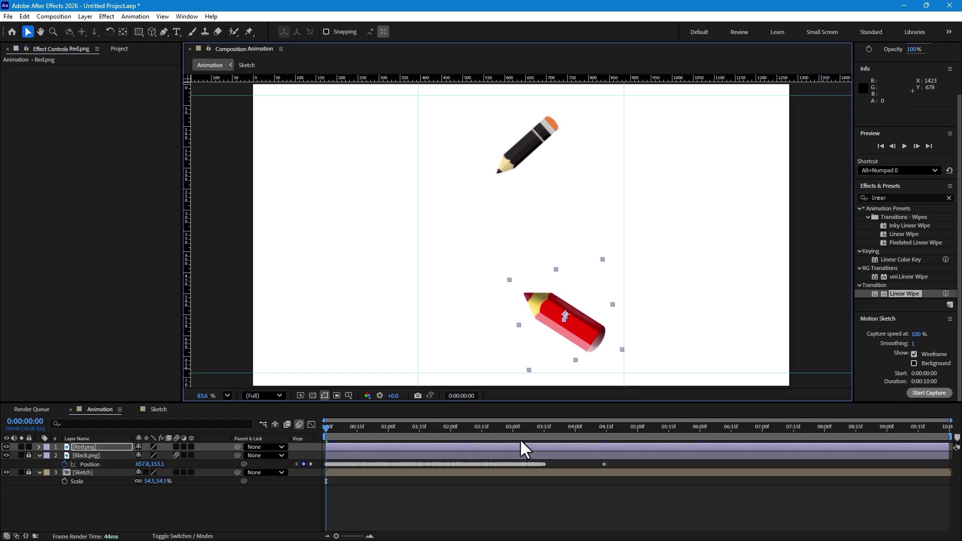
left_click_drag(521, 441, 607, 438)
left_click_drag(582, 336, 575, 146)
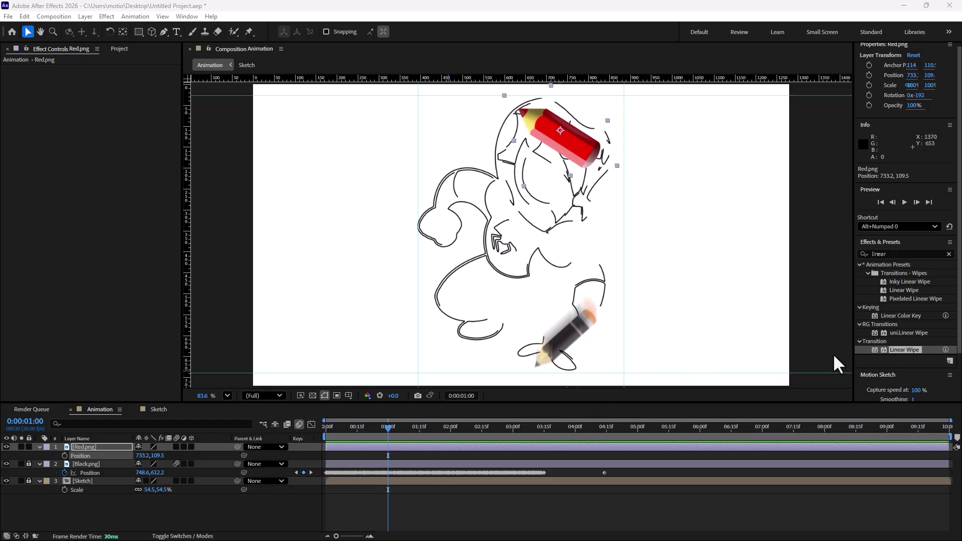
Use Motion Sketch to record the red pencil scribbling diagonally over the figure from the head down to the feet.
left_click_drag(957, 249, 939, 388)
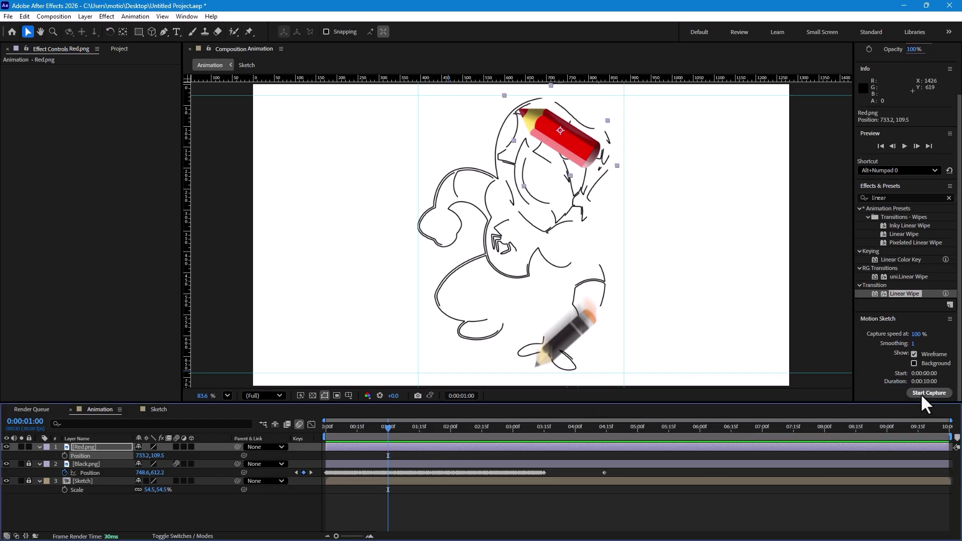
left_click(928, 393)
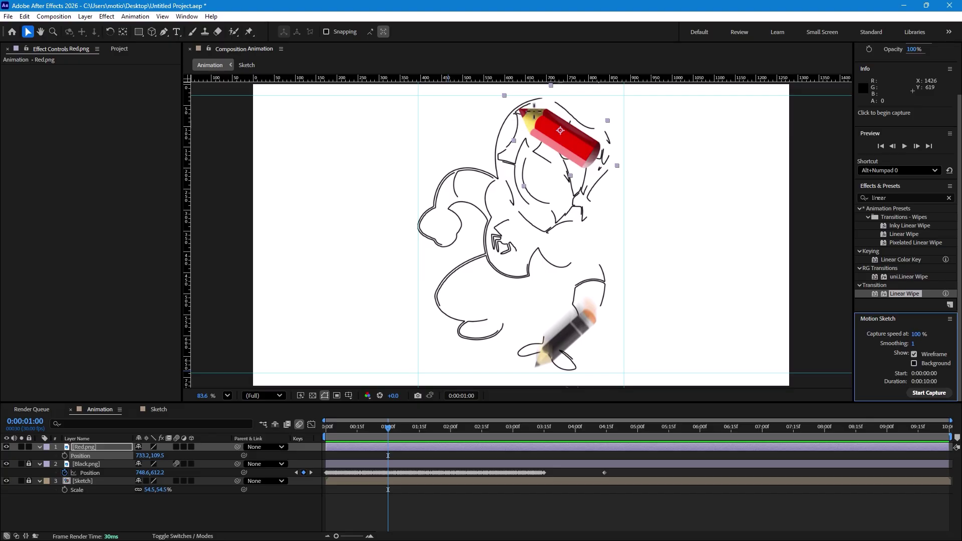
mouse_move(534, 113)
left_mouse_down()
mouse_move(512, 148)
mouse_move(541, 129)
mouse_move(565, 155)
mouse_move(476, 242)
mouse_move(486, 221)
mouse_move(576, 157)
mouse_move(575, 176)
mouse_move(473, 327)
mouse_move(535, 247)
mouse_move(573, 251)
mouse_move(505, 423)
mouse_move(569, 361)
mouse_move(623, 365)
mouse_move(577, 476)
mouse_move(544, 451)
mouse_move(597, 344)
left_mouse_up()
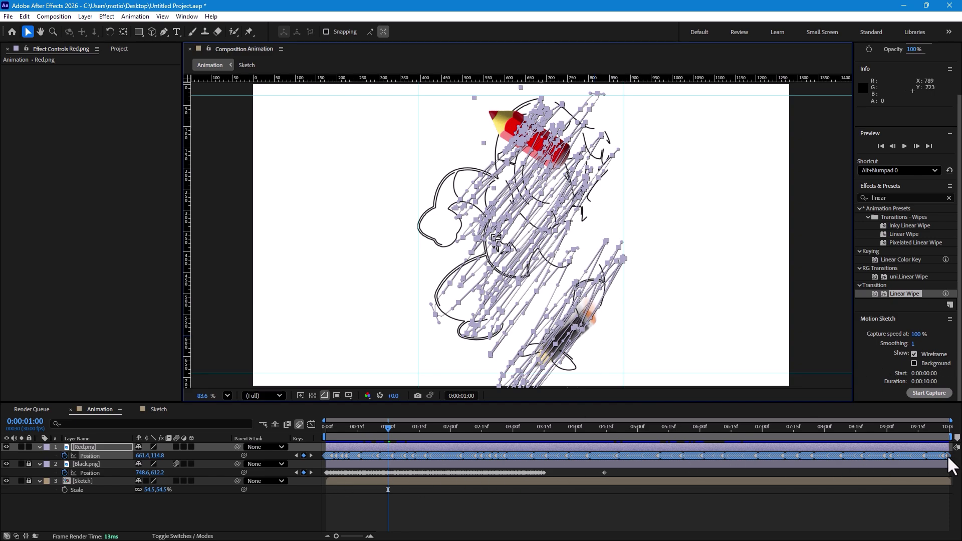
Compress and move the red pencil's Position keyframes to span about 0:00:04:15 to 0:00:06:17, and preview the coloring.
mouse_move(950, 456)
left_mouse_down()
mouse_move(815, 483)
mouse_move(607, 486)
mouse_move(477, 476)
mouse_move(453, 456)
mouse_move(752, 456)
mouse_move(736, 455)
left_mouse_up()
left_click(605, 435)
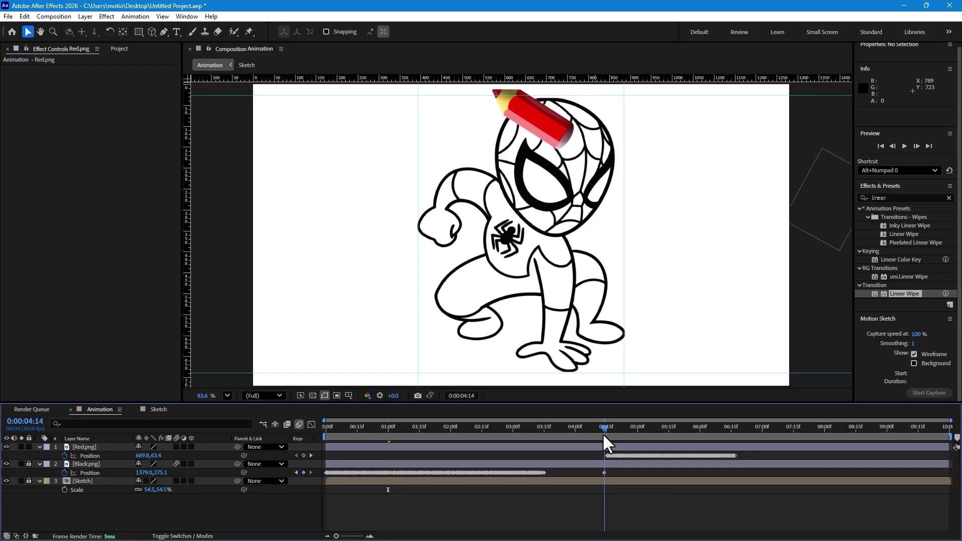
key("space")
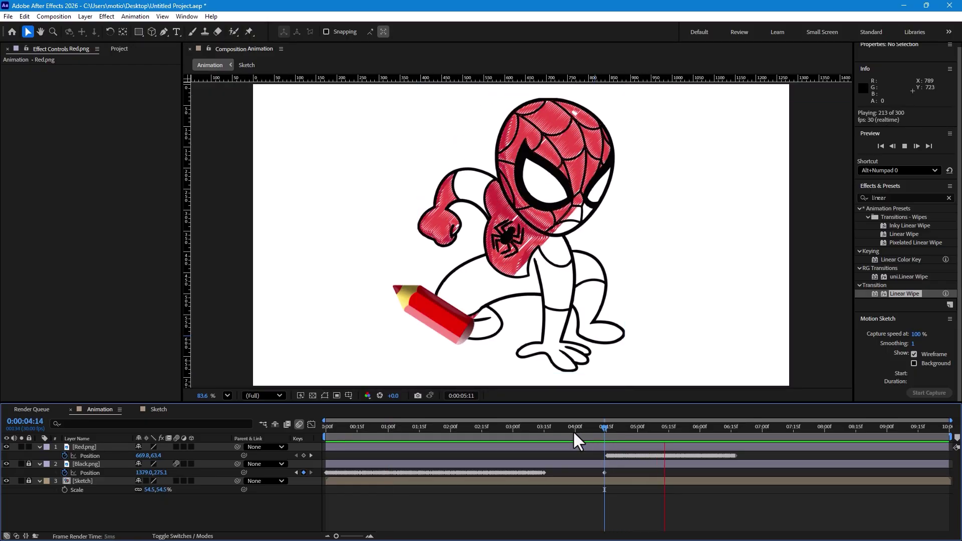
key("space")
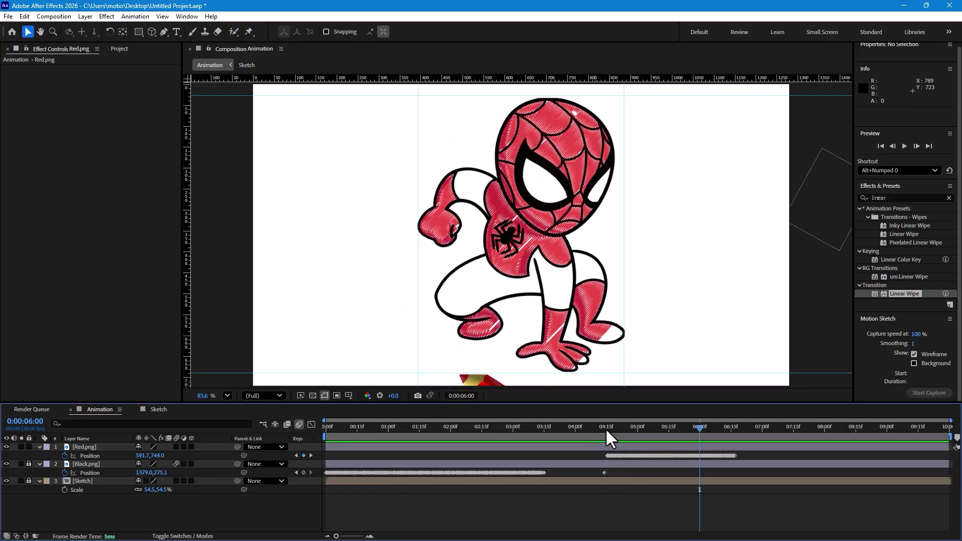
mouse_move(609, 436)
left_mouse_down()
mouse_move(713, 427)
mouse_move(643, 444)
left_mouse_up()
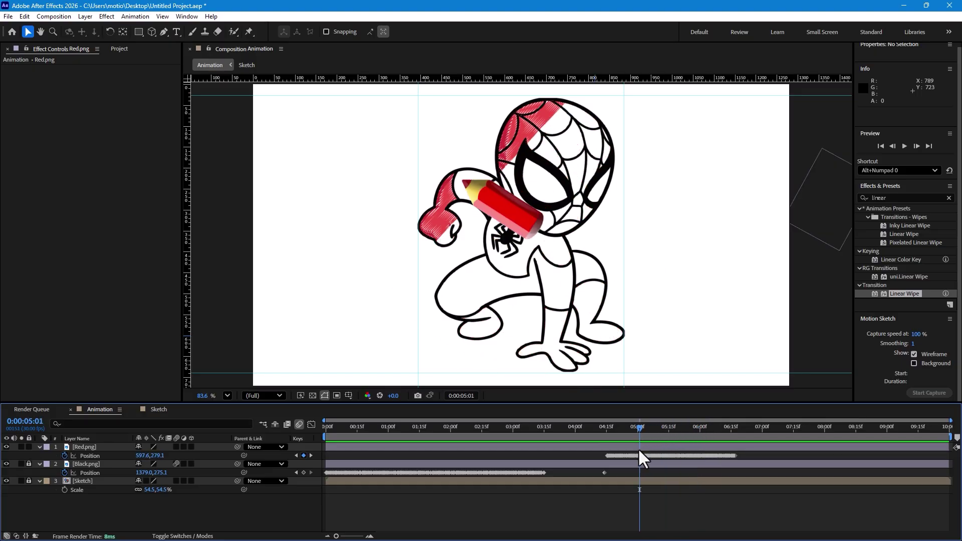
Shift all the red pencil's Position keyframes earlier to start at about 0:00:04:00, and preview them against the red wipe.
mouse_move(749, 462)
left_mouse_down()
mouse_move(657, 467)
mouse_move(604, 458)
mouse_move(625, 453)
mouse_move(584, 457)
left_mouse_up()
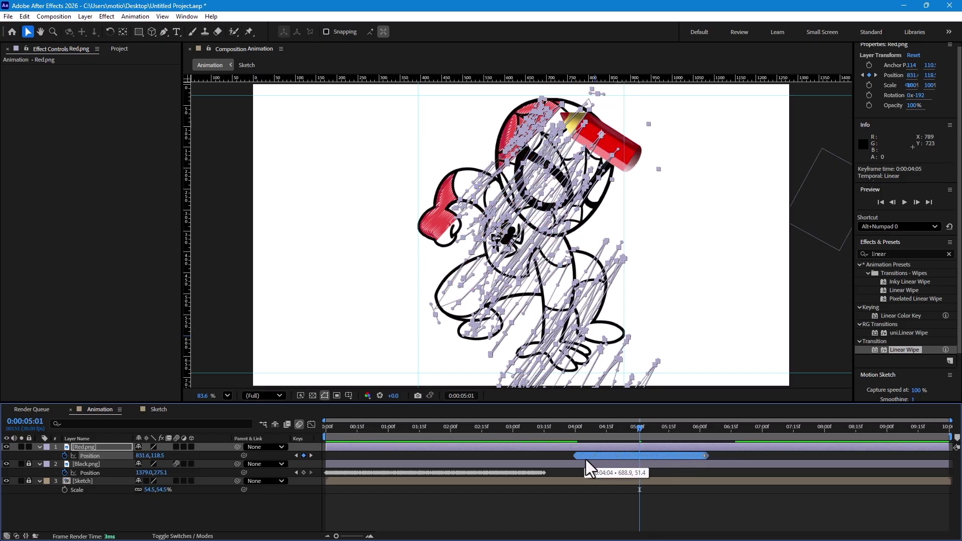
left_click(592, 432)
key("space")
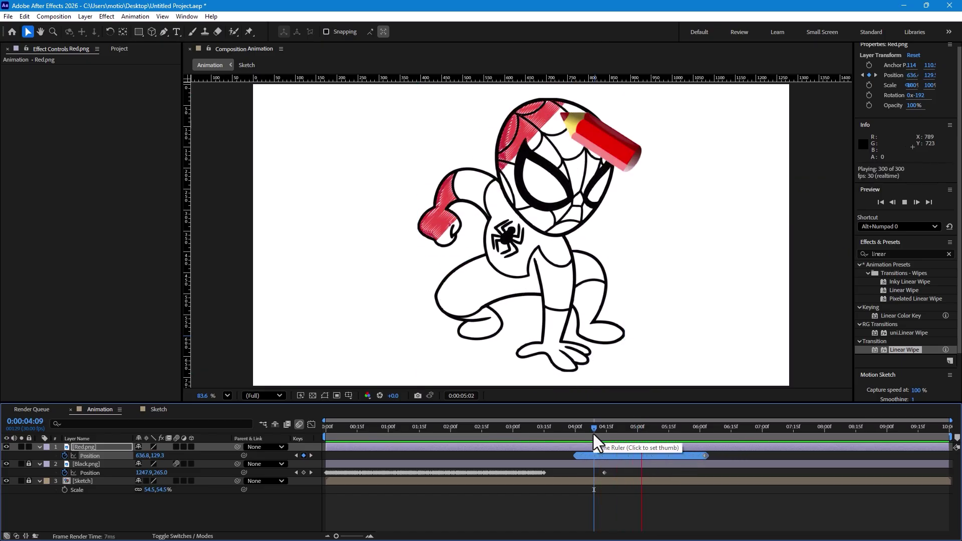
key("space")
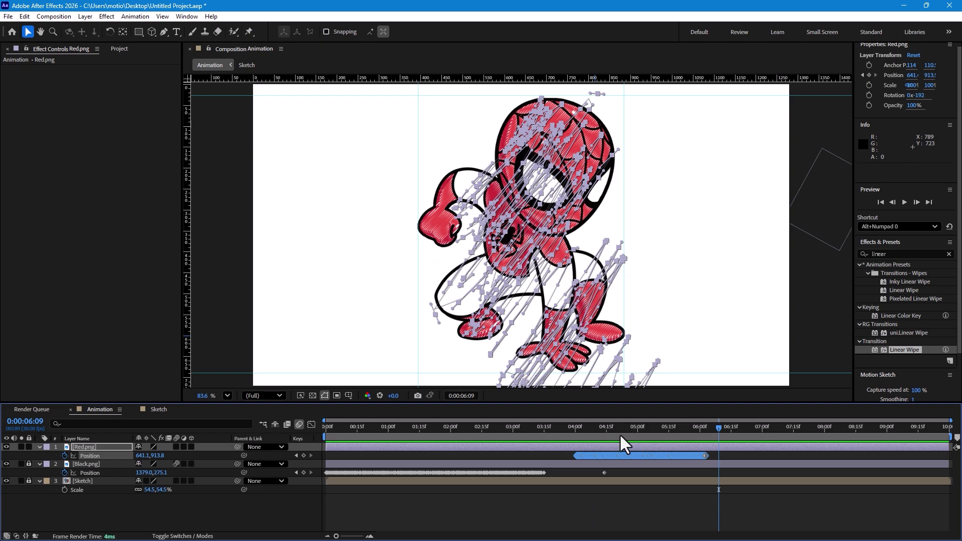
mouse_move(653, 435)
left_mouse_down()
mouse_move(707, 428)
mouse_move(640, 444)
left_mouse_up()
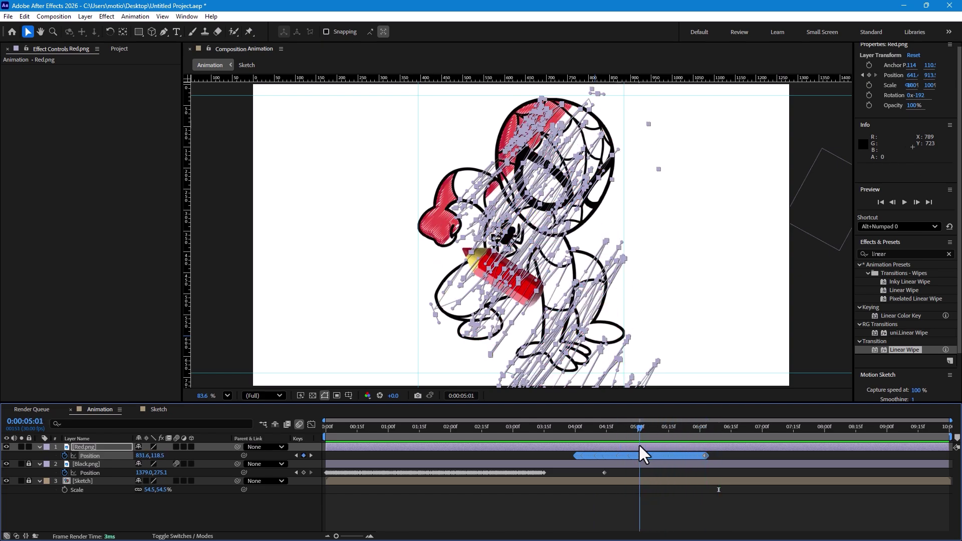
Stretch the later red pencil Position keyframes so the scribble motion ends at about 0:00:08:02.
left_click(573, 455)
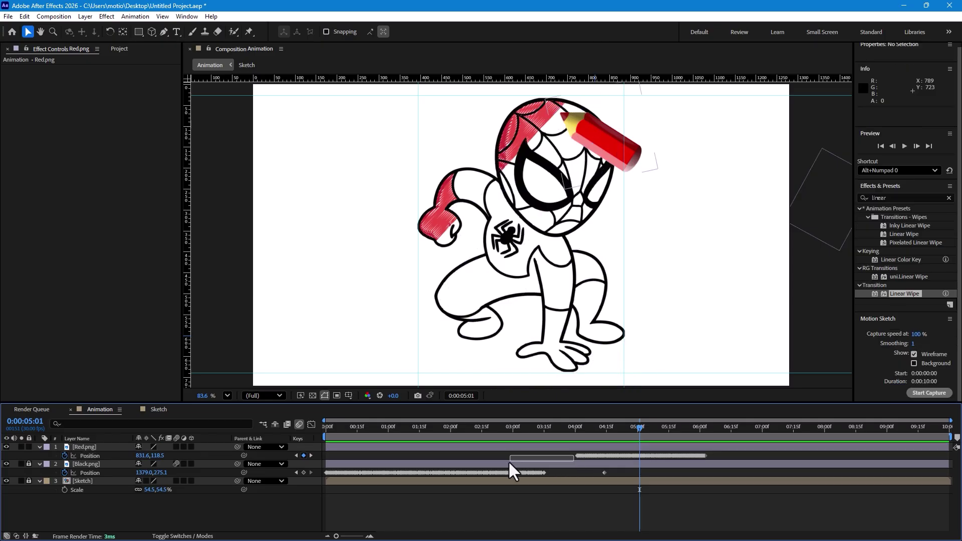
left_click_drag(723, 454, 654, 463)
left_click_drag(582, 456, 581, 456)
left_click_drag(707, 456, 830, 449)
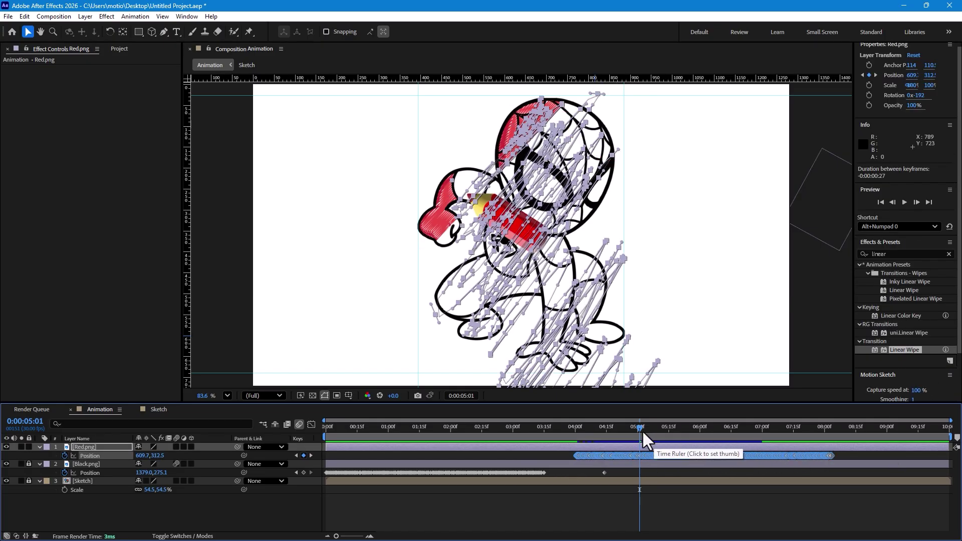
Undo the stretch of the red pencil's Position keyframes and delete the ones before about 0:00:04:14.
mouse_move(640, 430)
left_mouse_down()
mouse_move(680, 426)
mouse_move(621, 432)
mouse_move(705, 426)
mouse_move(600, 437)
mouse_move(569, 454)
mouse_move(600, 453)
left_mouse_up()
key("ctrl+z")
key("Delete")
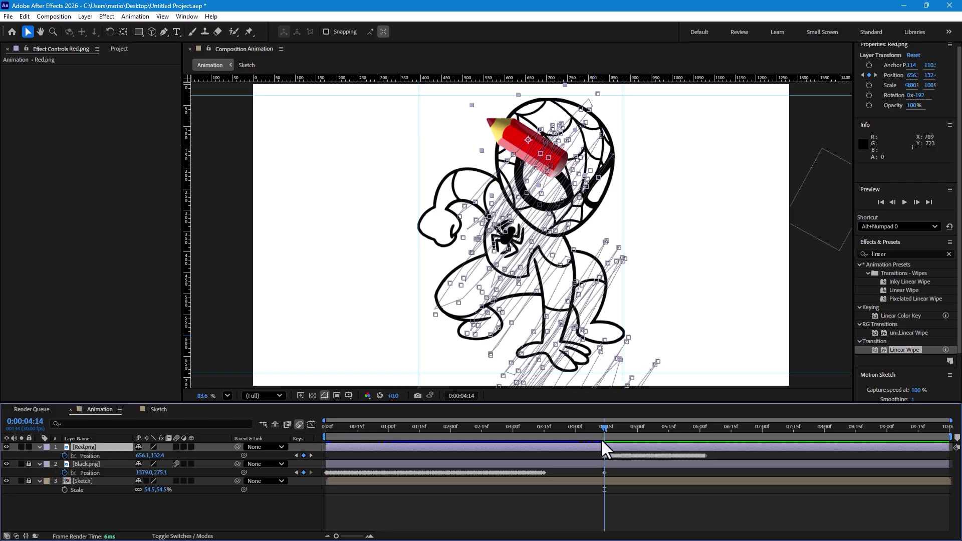
At 0:00:04:05, move the red pencil off the canvas's left edge to about -122, 214 so it enters from outside.
left_click_drag(606, 426, 588, 429)
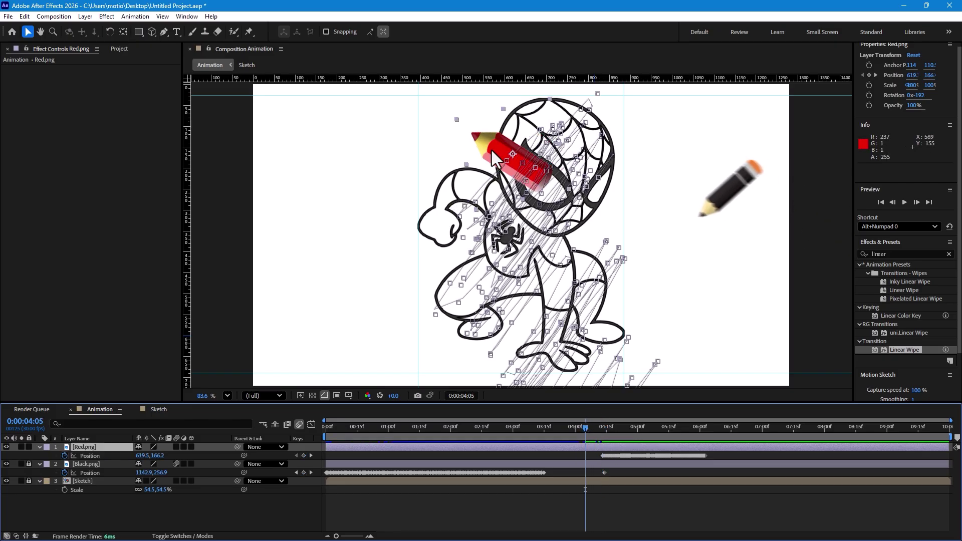
mouse_move(491, 150)
left_mouse_down()
mouse_move(296, 176)
mouse_move(181, 171)
left_mouse_up()
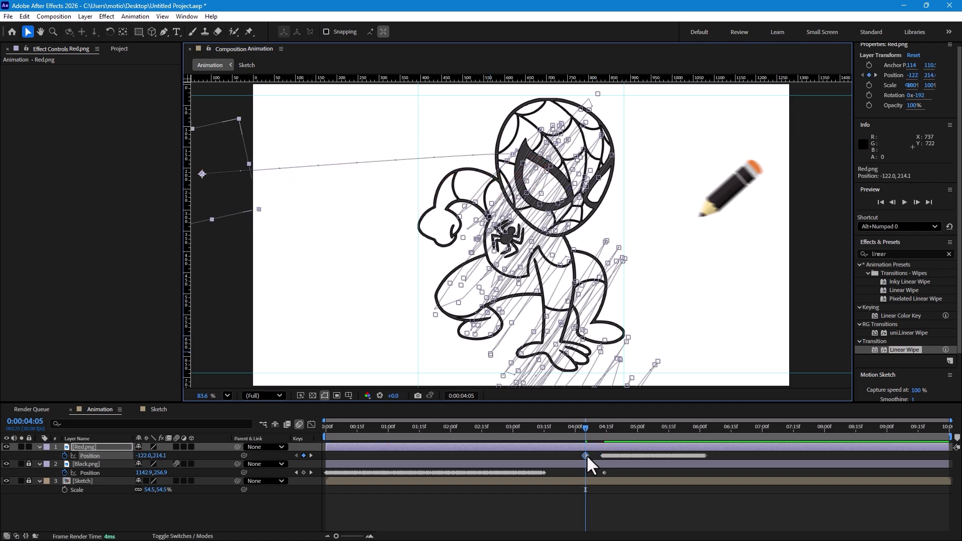
Try moving the red pencil's off-canvas keyframe to 0:00:03:26 and its scribble keyframes to start around 0:00:05:00, and undo both moves.
mouse_move(586, 455)
left_mouse_down()
mouse_move(566, 453)
mouse_move(578, 429)
mouse_move(644, 435)
mouse_move(605, 433)
left_mouse_up()
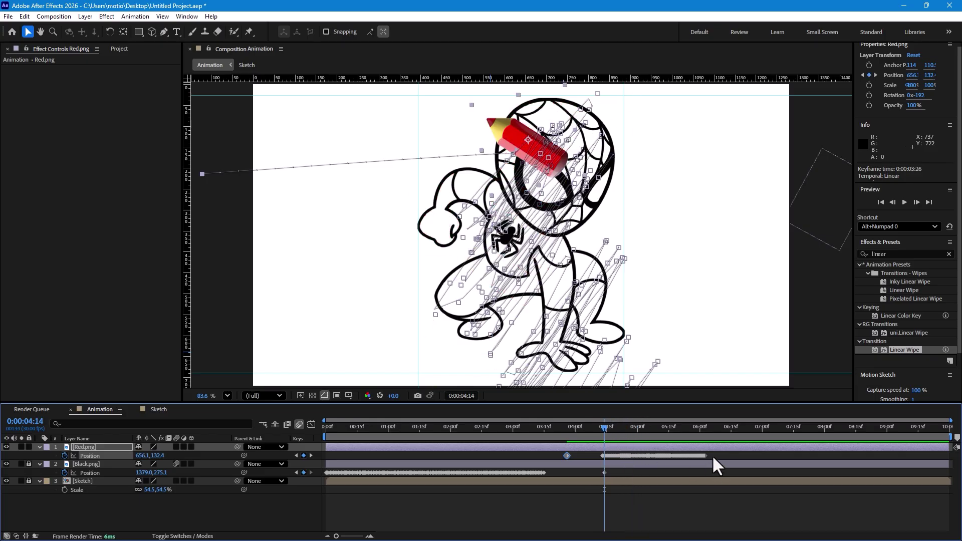
mouse_move(713, 457)
left_mouse_down()
mouse_move(599, 456)
mouse_move(611, 426)
mouse_move(638, 428)
mouse_move(678, 453)
left_mouse_up()
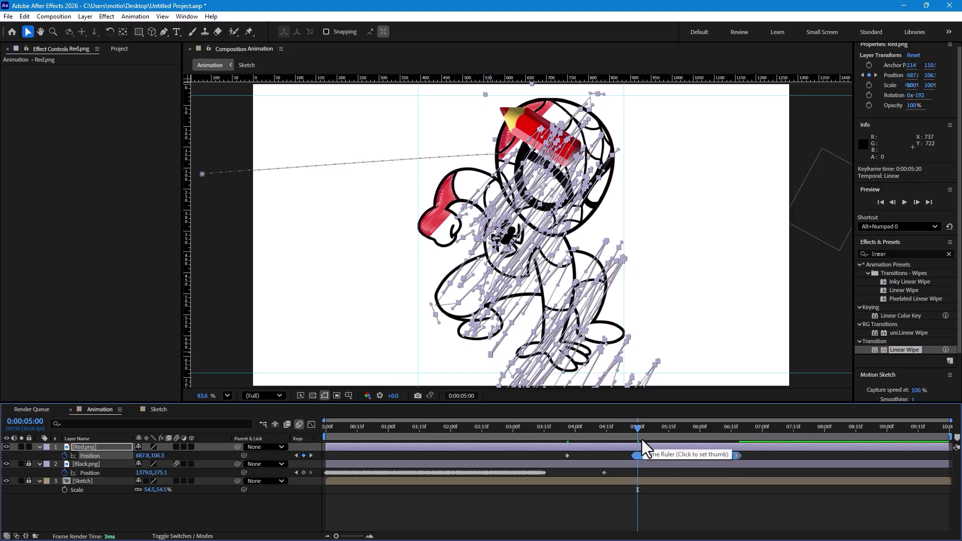
left_click(659, 498)
left_click_drag(633, 426, 678, 427)
key("ctrl+z")
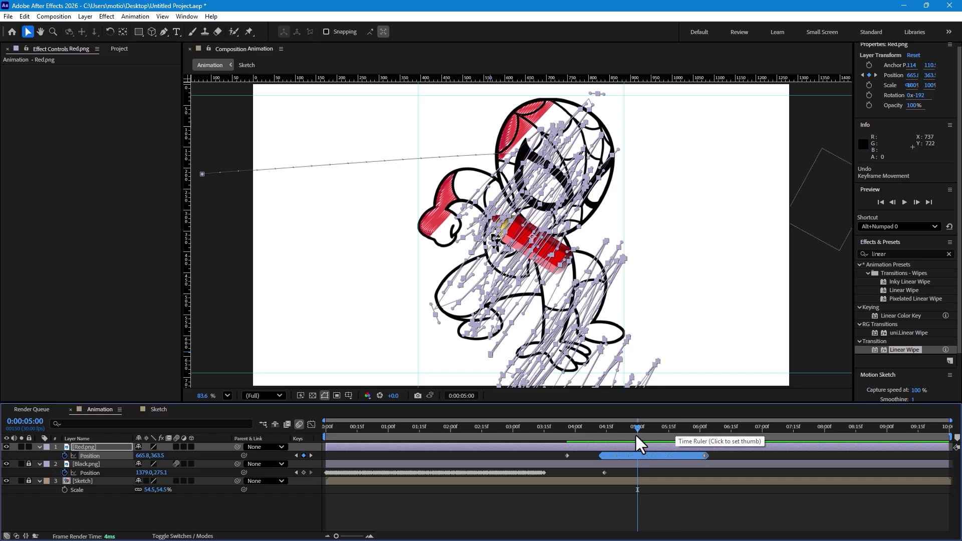
key("ctrl+z")
Delete the red pencil's Position keyframes between 0:00:04:14 and 0:00:04:25, and preview the coloring through 0:00:06:03.
mouse_move(633, 432)
left_mouse_down()
mouse_move(609, 428)
mouse_move(702, 422)
mouse_move(627, 426)
left_mouse_up()
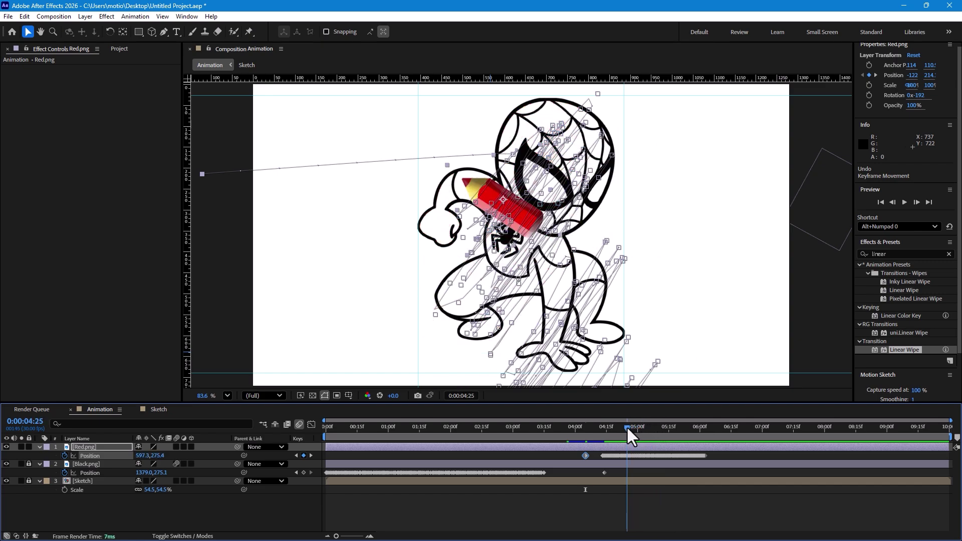
left_click(607, 456)
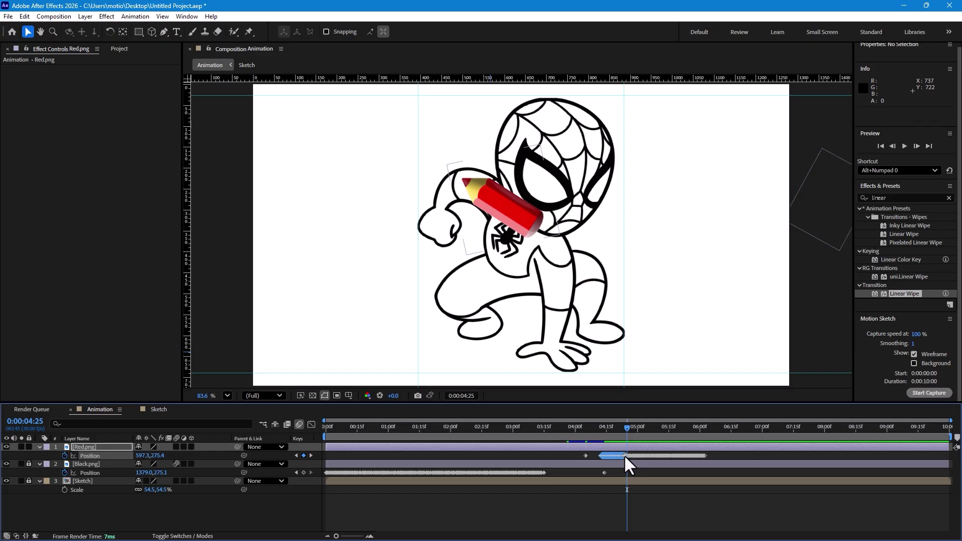
left_click(627, 456)
key("Delete")
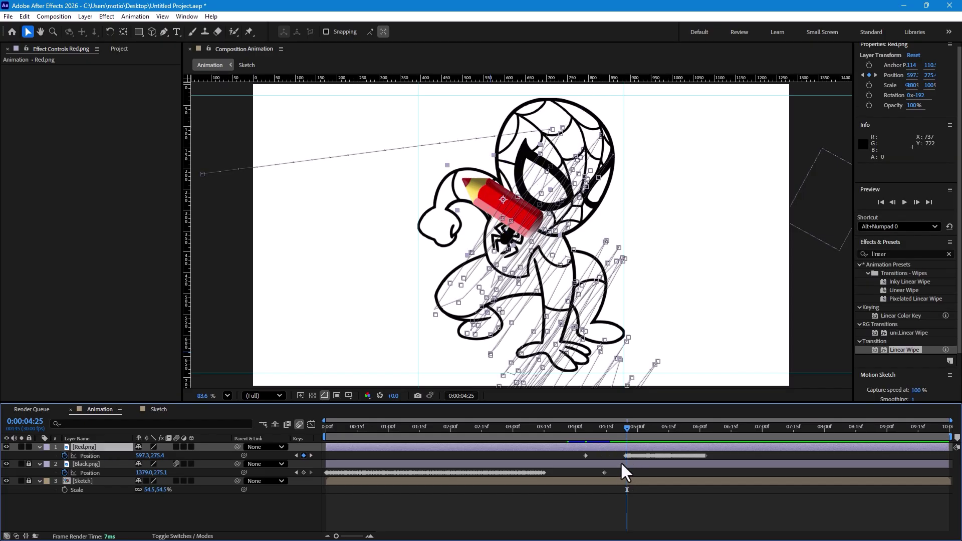
mouse_move(617, 427)
left_mouse_down()
mouse_move(582, 434)
mouse_move(705, 428)
left_mouse_up()
left_click(532, 507)
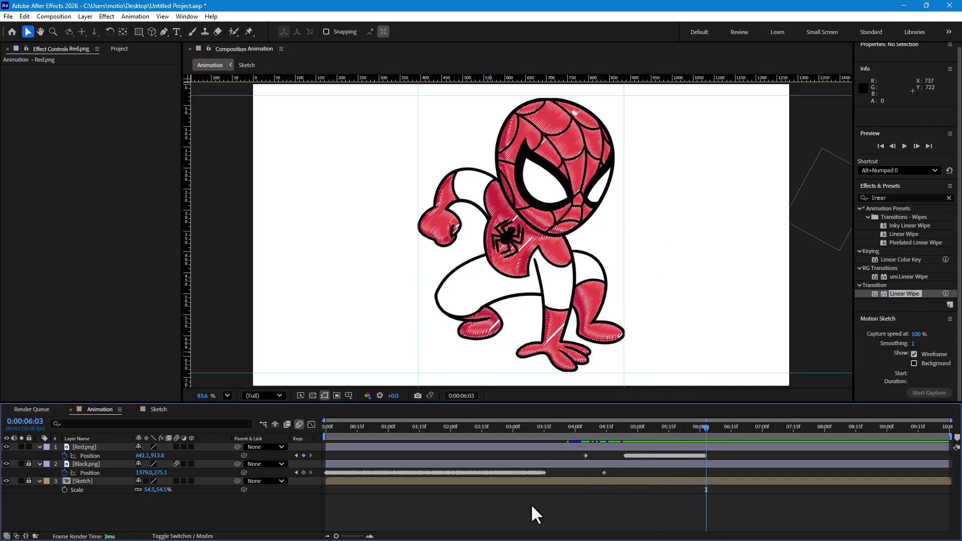
Add Blue.png to the Animation composition, scale it to 33%, rotate it to about -179°, and place its tip on the raised arm.
left_click(119, 49)
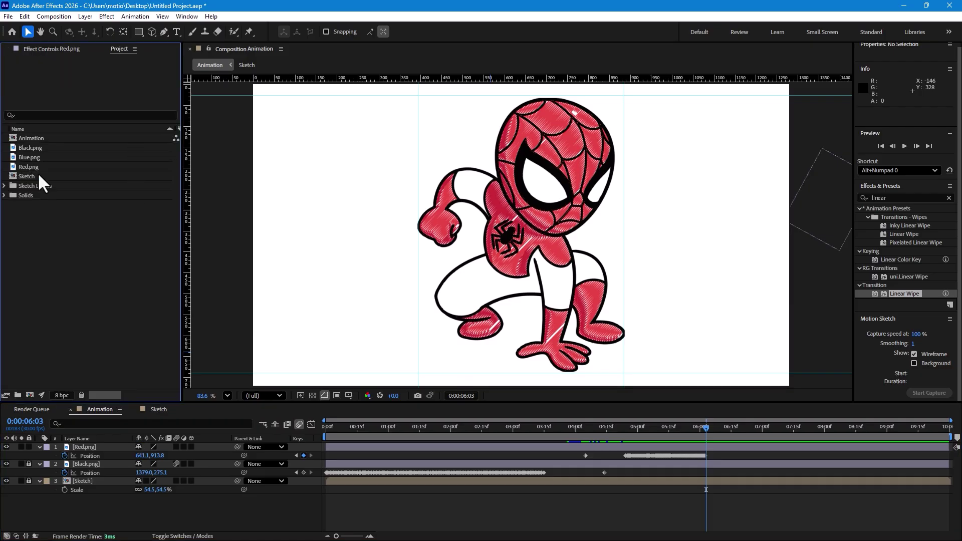
mouse_move(28, 158)
left_mouse_down()
mouse_move(471, 219)
mouse_move(545, 202)
mouse_move(569, 251)
mouse_move(596, 236)
left_mouse_up()
key("w")
key("s")
left_click_drag(159, 456, 136, 461)
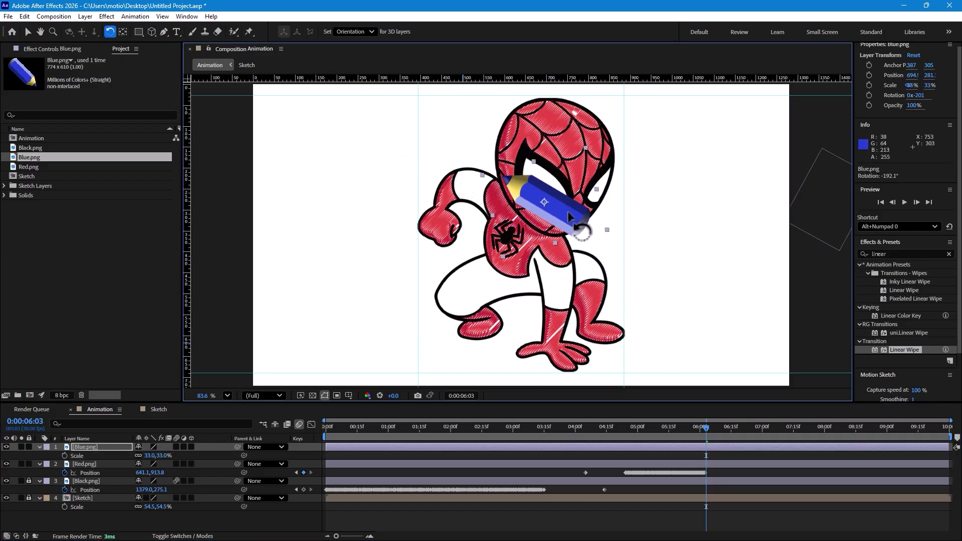
mouse_move(545, 211)
left_mouse_down()
mouse_move(548, 243)
mouse_move(498, 233)
left_mouse_up()
key("v")
In the Sketch composition, make the Blue Color layer visible and apply the Linear Wipe effect to it.
left_click(159, 409)
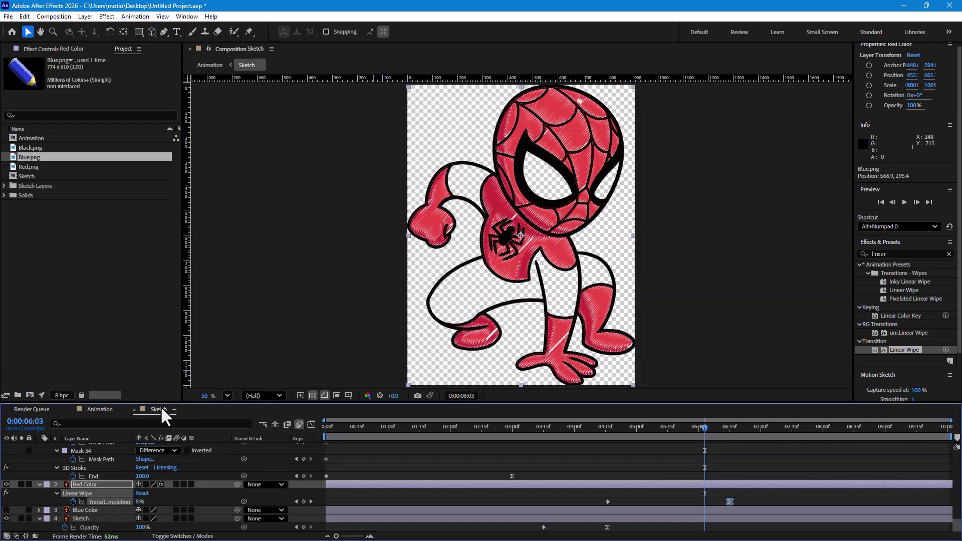
left_click(6, 510)
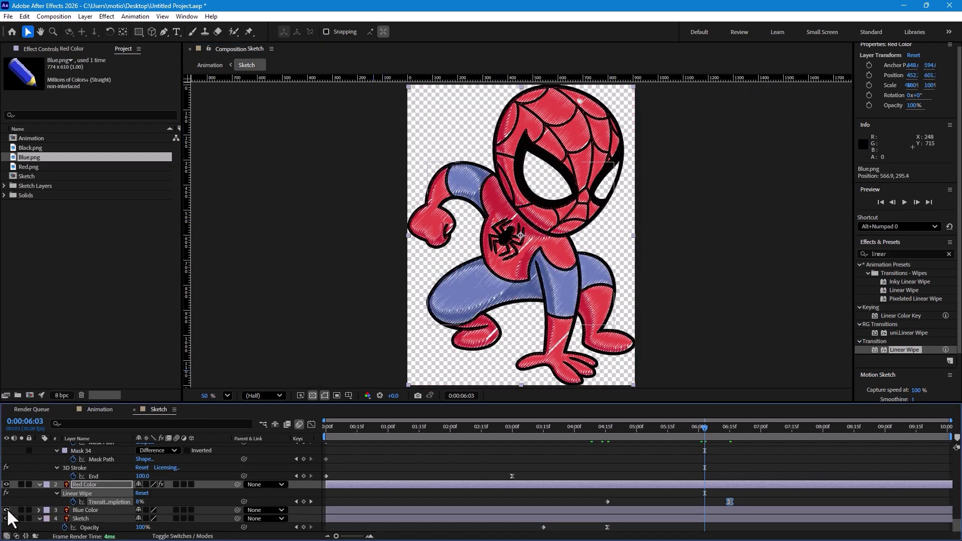
left_click(108, 406)
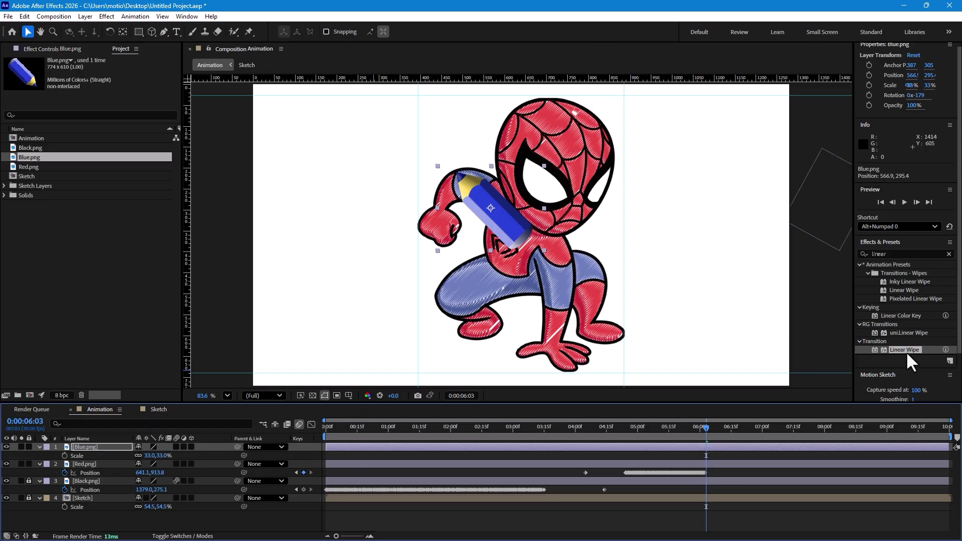
mouse_move(906, 350)
left_mouse_down()
mouse_move(714, 464)
mouse_move(115, 499)
mouse_move(867, 360)
left_mouse_up()
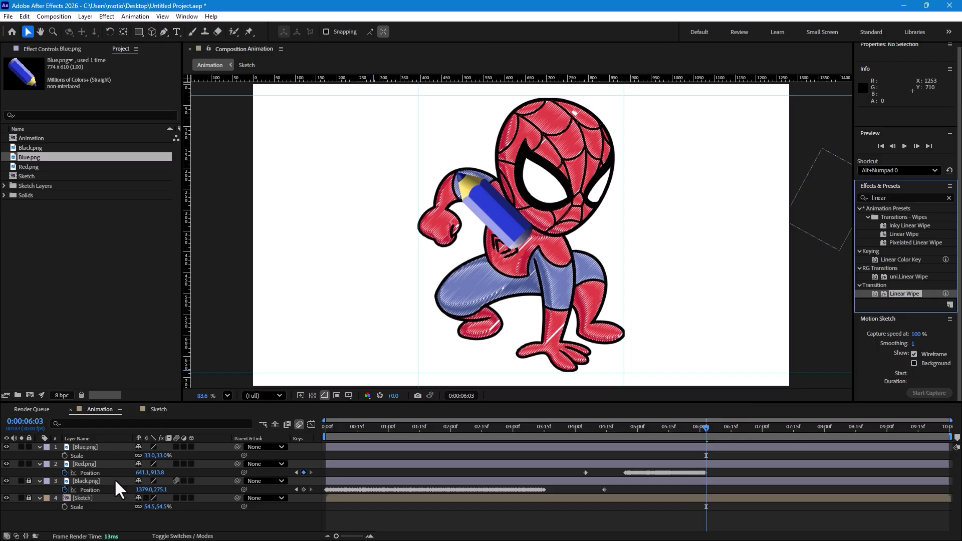
left_click(143, 409)
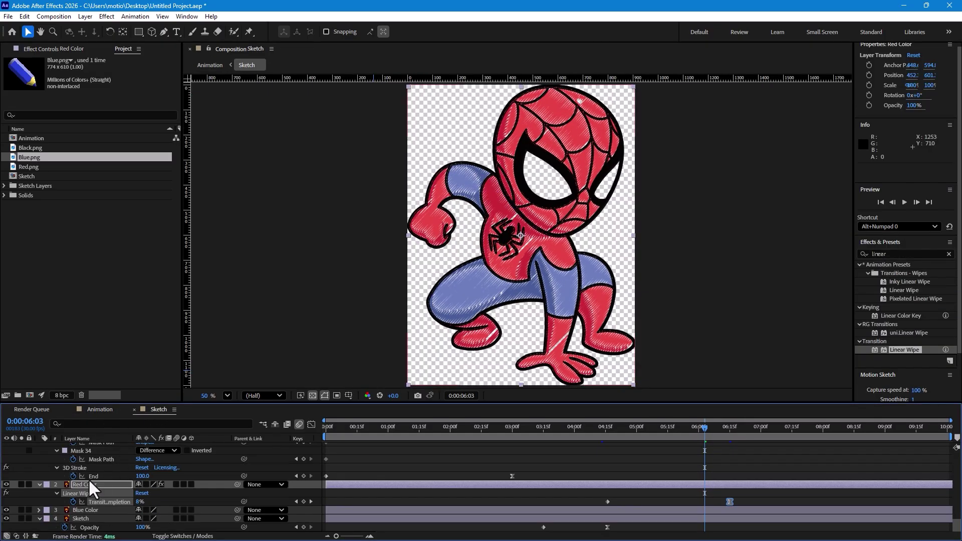
left_click(85, 483)
left_click(99, 511)
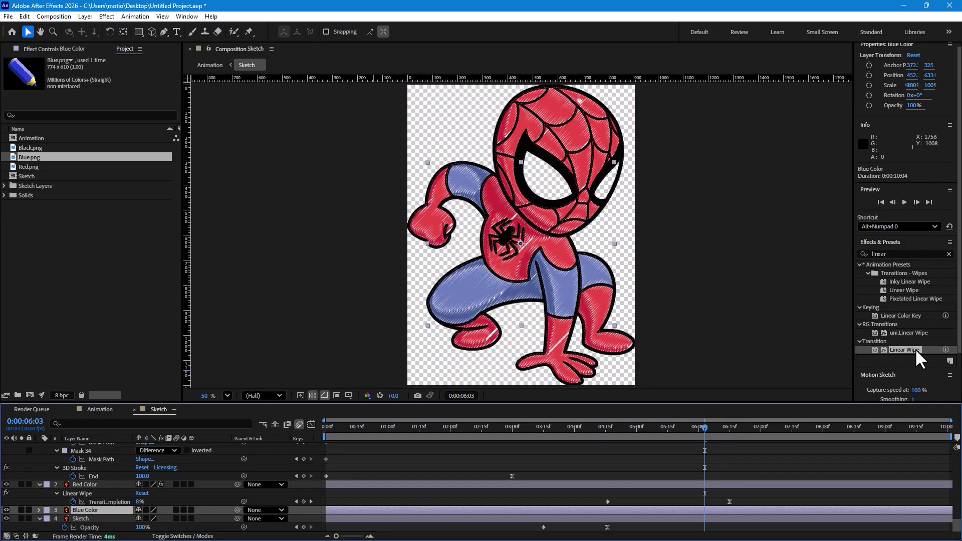
left_click_drag(917, 351, 257, 517)
left_click_drag(113, 510, 111, 510)
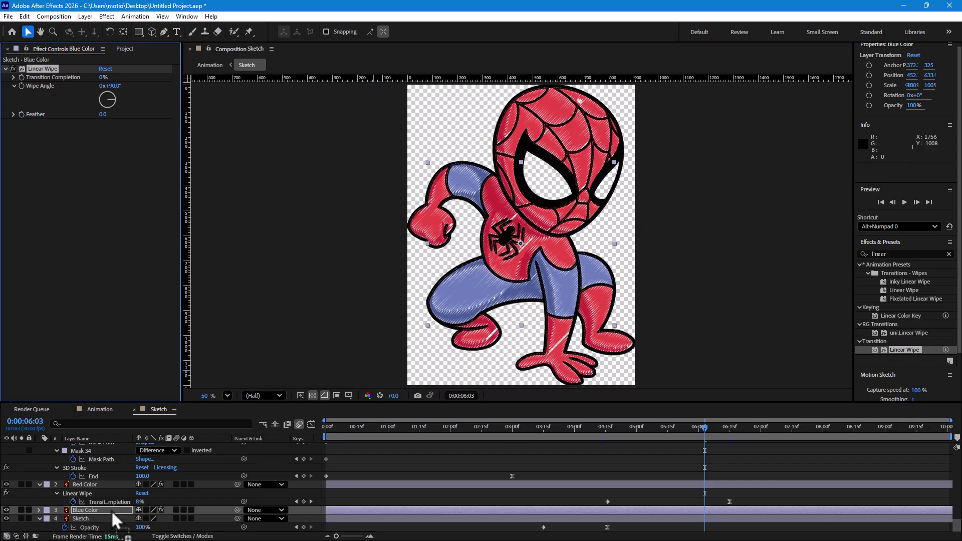
left_click(106, 484)
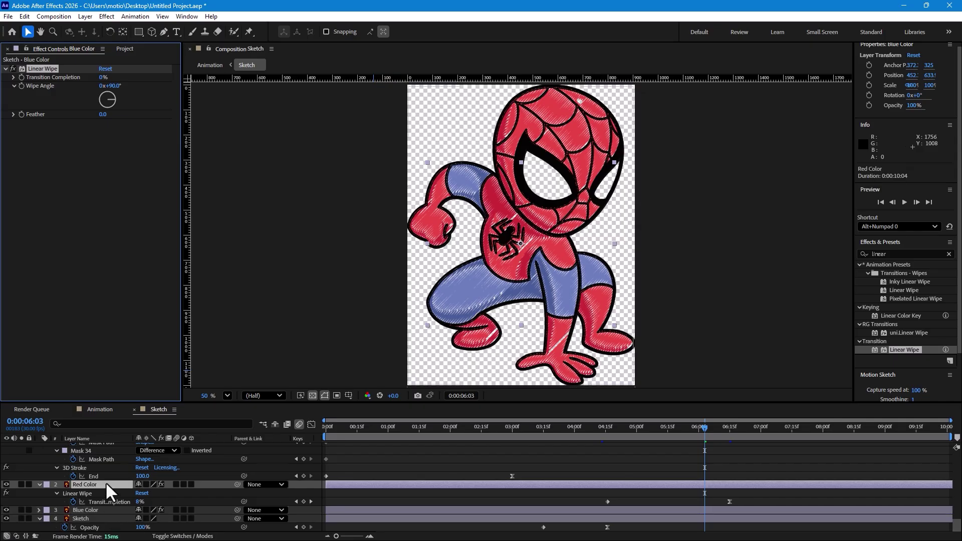
left_click(101, 509)
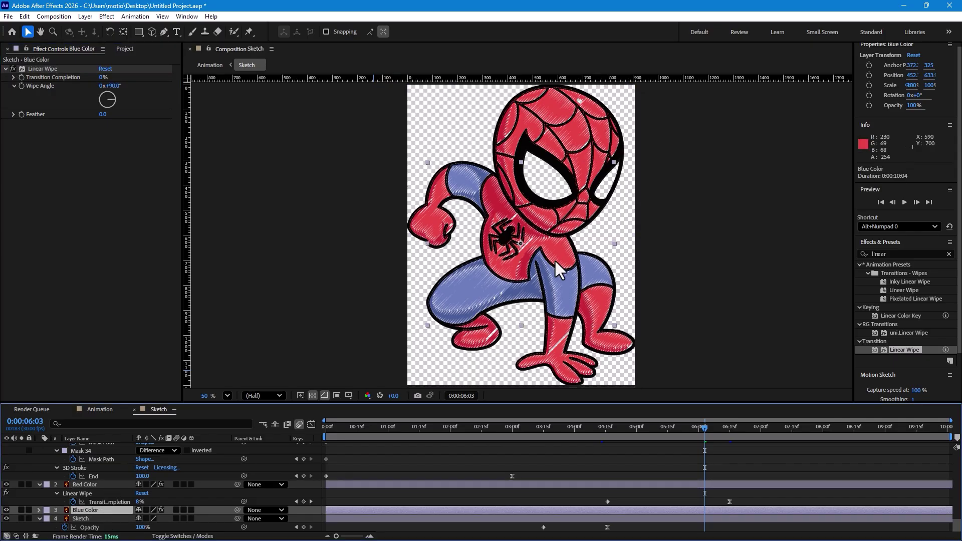
Set the Blue Color layer's Linear Wipe to a 310° wipe angle and 91% Transition Completion.
left_click_drag(104, 79, 229, 89)
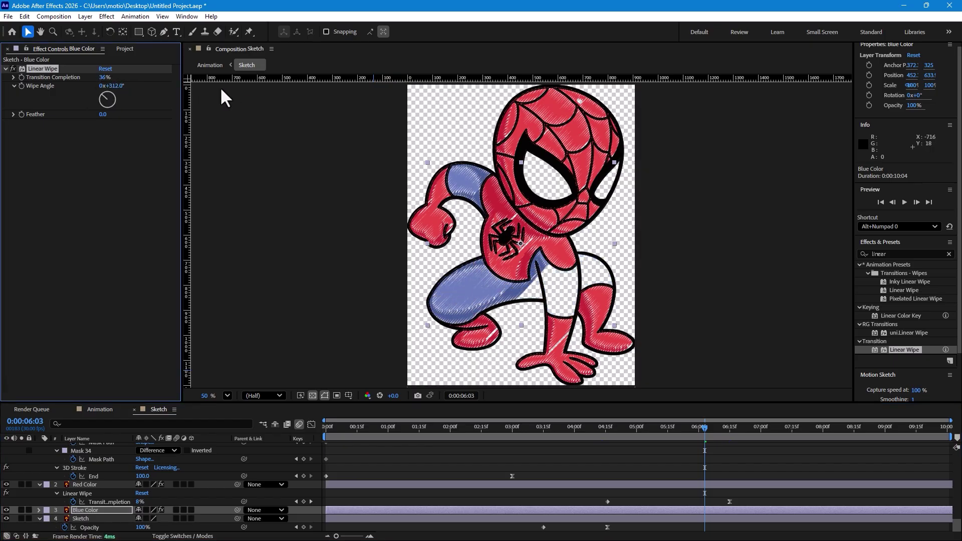
left_click_drag(104, 79, 140, 92)
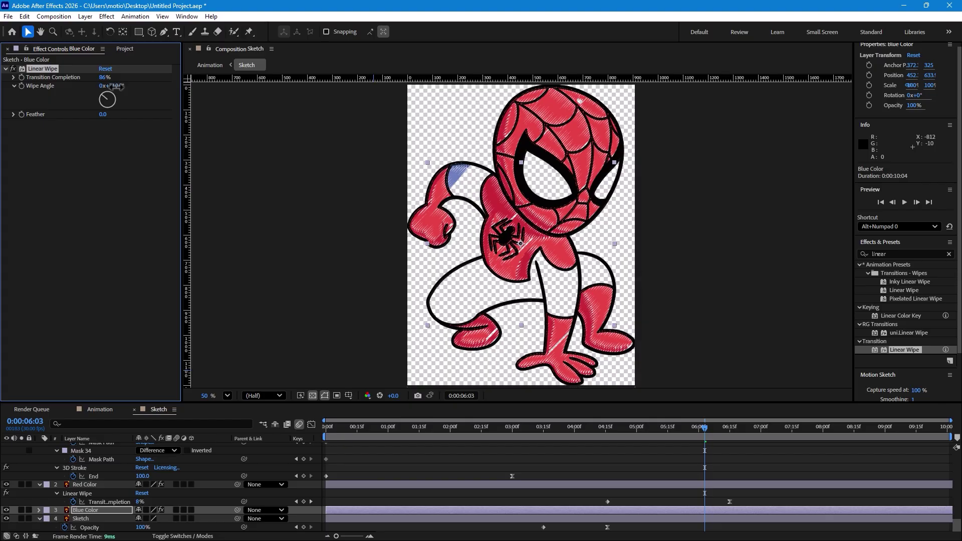
left_click_drag(106, 80, 109, 78)
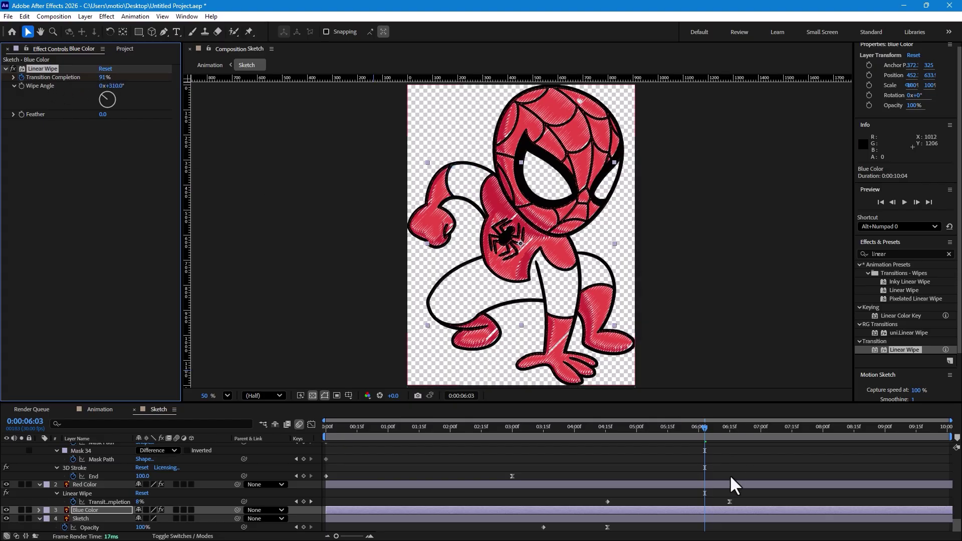
Keyframe the Blue Color layer's Transition Completion from 91% at 0:00:06:17 to 1% at 0:00:08:01, and check the wipe's start.
left_click_drag(712, 436, 735, 437)
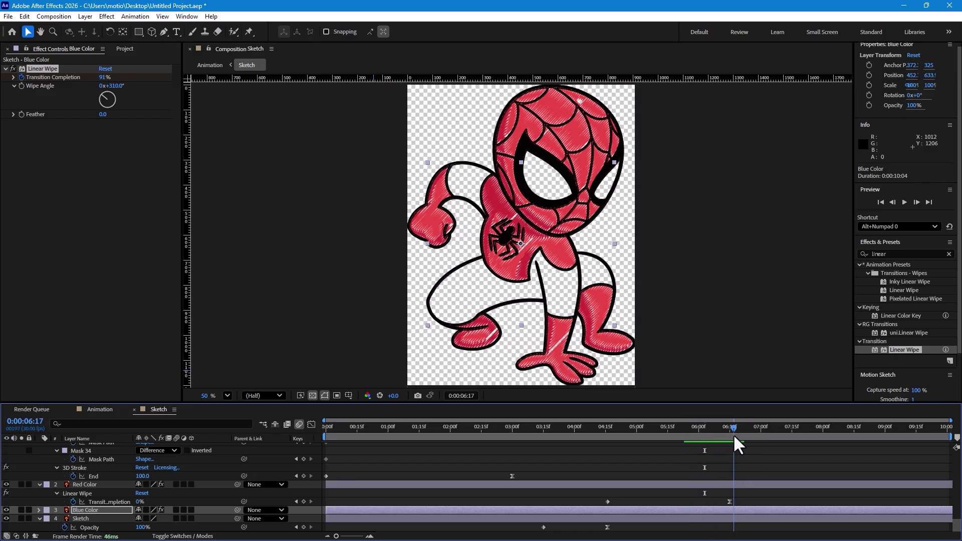
left_click(23, 80)
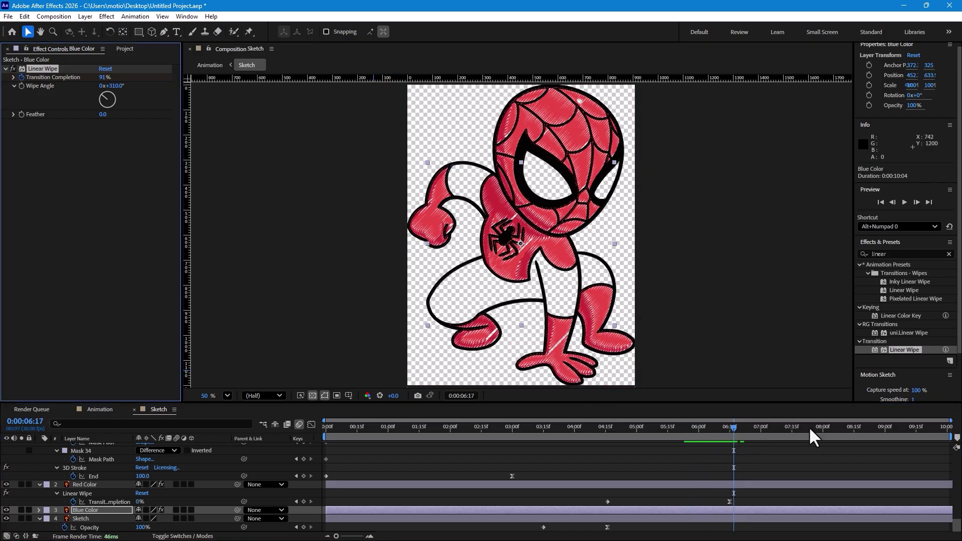
left_click(824, 427)
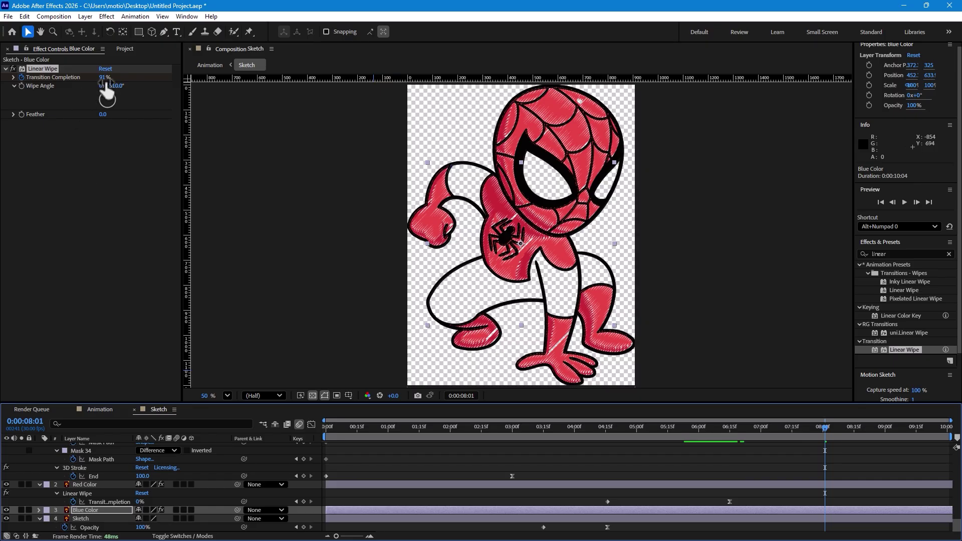
left_click_drag(104, 79, 114, 130)
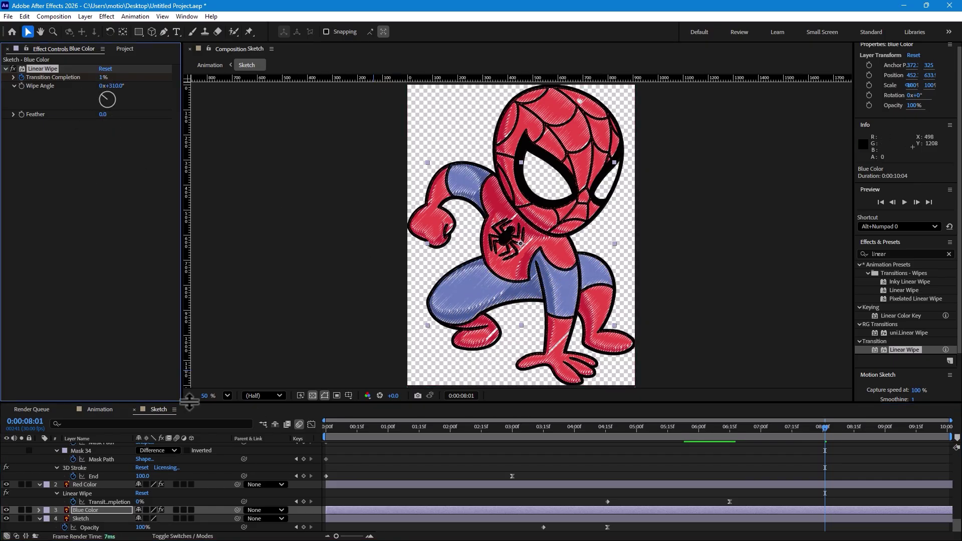
left_click_drag(730, 429, 741, 428)
In the Animation composition, move the blue pencil off the canvas's right edge to 1381.4, 166.2 and keyframe its Position at 0:00:05:25.
left_click(104, 408)
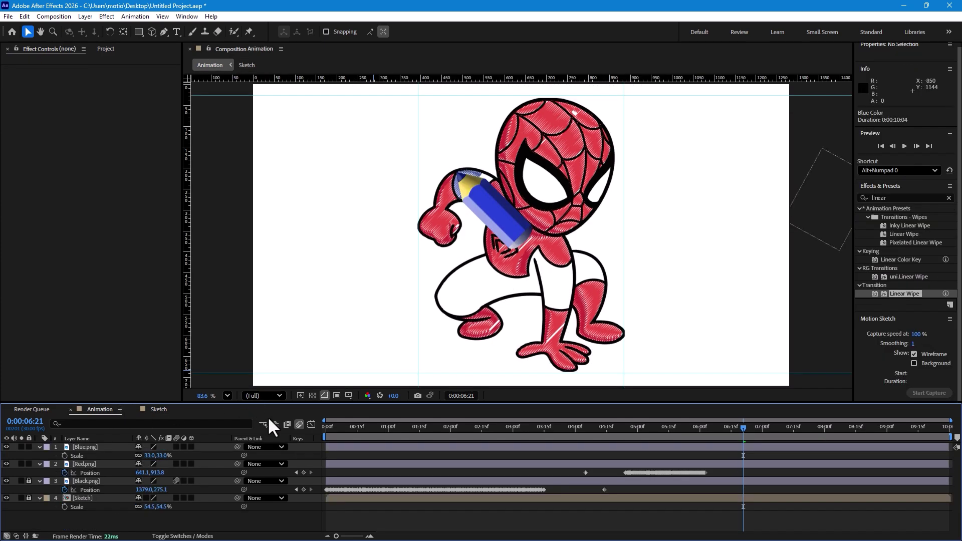
left_click(486, 207)
left_click_drag(490, 215, 490, 214)
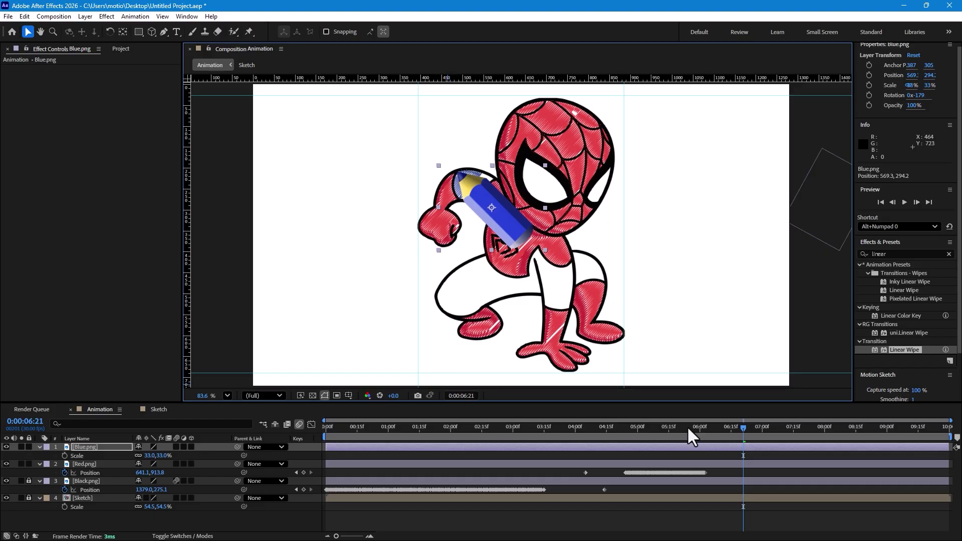
mouse_move(703, 421)
left_mouse_down()
mouse_move(721, 425)
mouse_move(699, 424)
left_mouse_up()
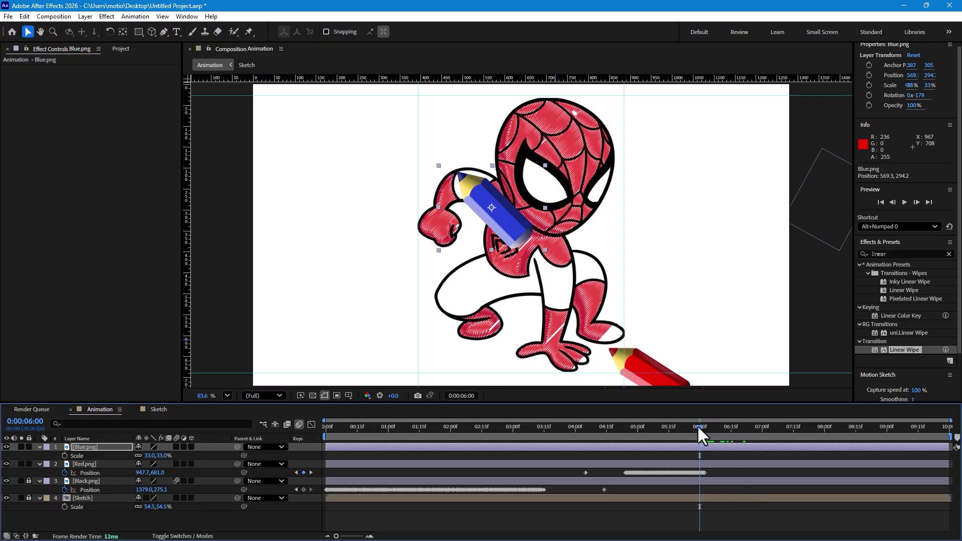
mouse_move(697, 425)
left_mouse_down()
mouse_move(717, 427)
mouse_move(691, 426)
mouse_move(692, 437)
left_mouse_up()
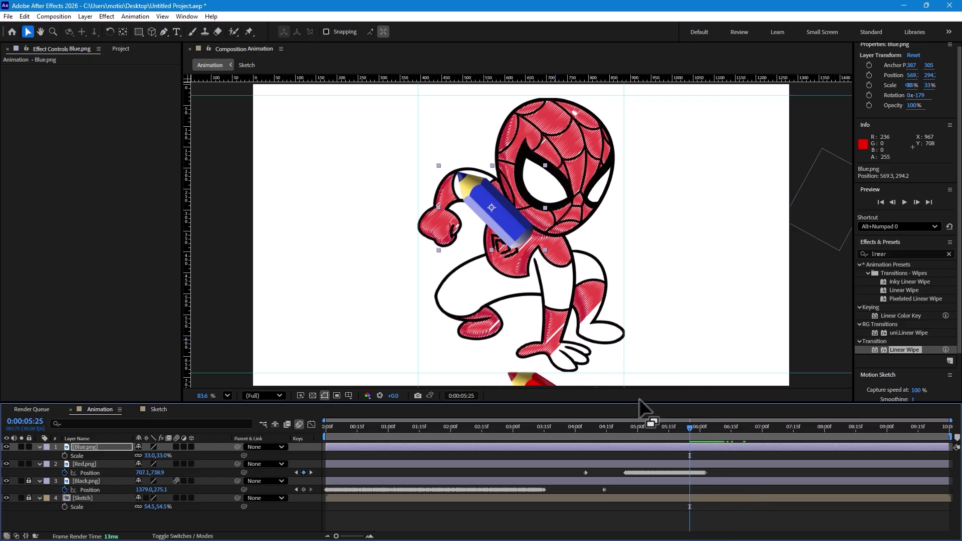
mouse_move(521, 228)
left_mouse_down()
mouse_move(653, 223)
mouse_move(845, 183)
left_mouse_up()
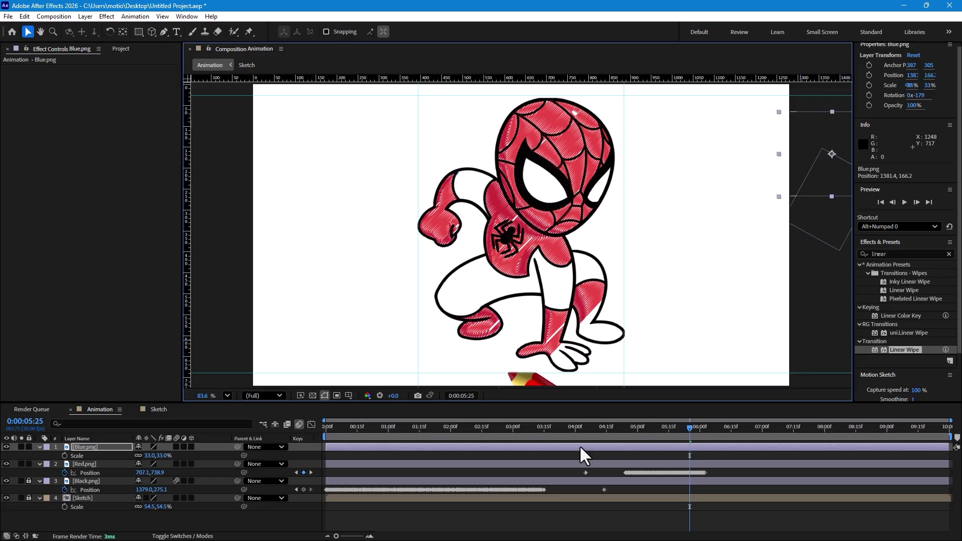
key("p")
left_click(65, 455)
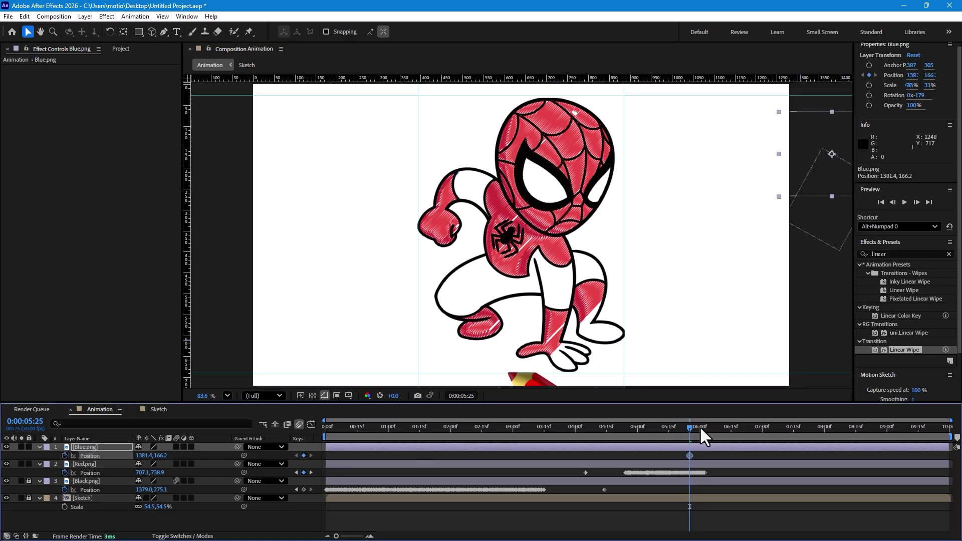
left_click_drag(700, 426, 713, 423)
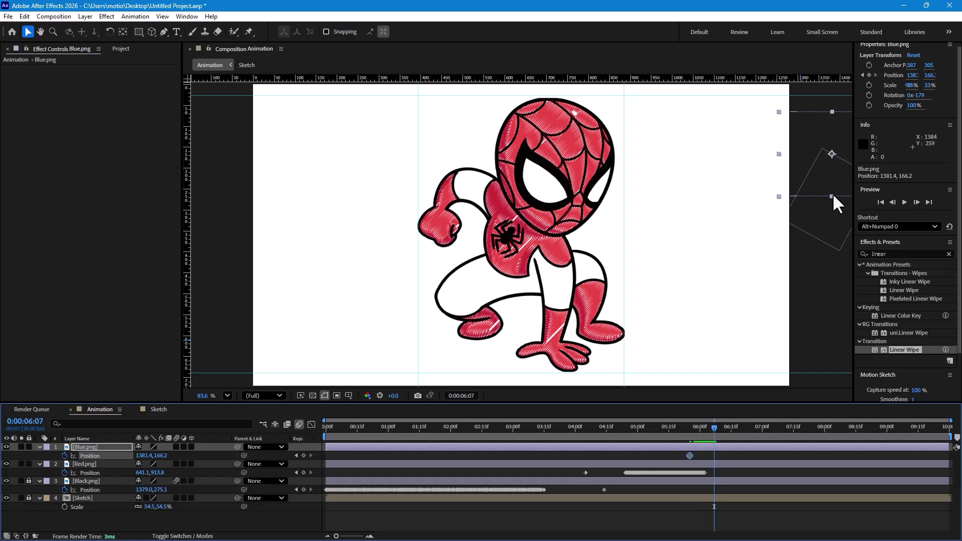
Move the blue pencil onto the raised arm at 0:00:06:07, keyframing its Position at 571.7, 294.2.
left_click(794, 245)
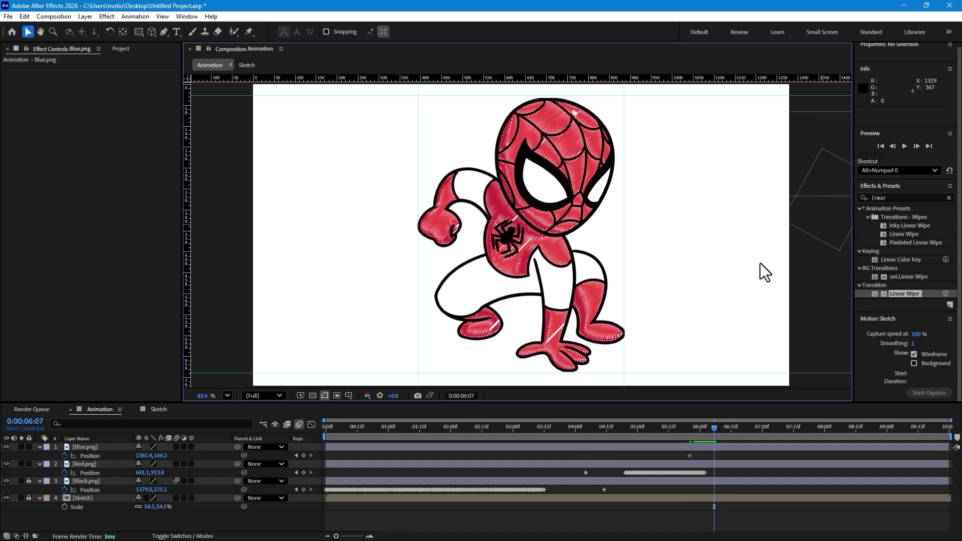
left_click(94, 448)
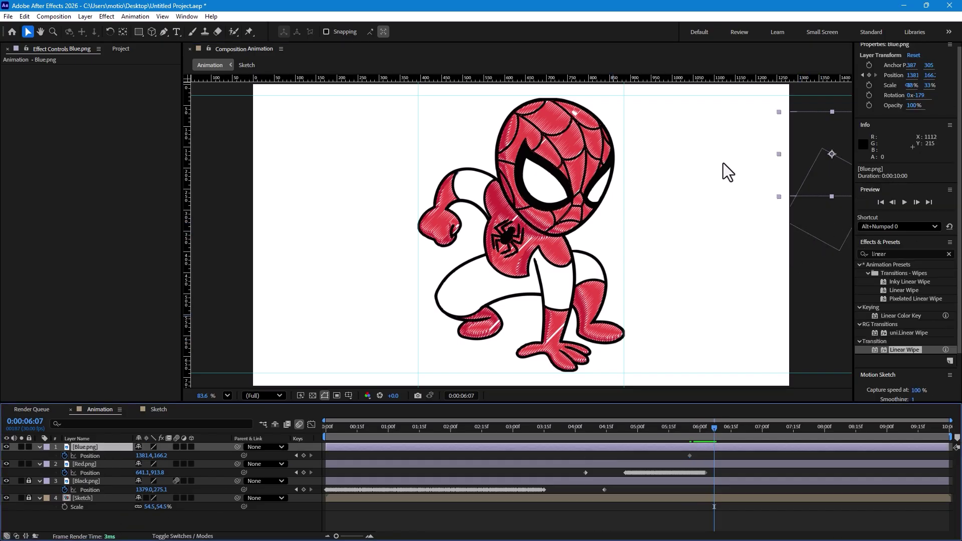
mouse_move(804, 145)
left_mouse_down()
mouse_move(435, 229)
mouse_move(440, 196)
mouse_move(465, 199)
left_mouse_up()
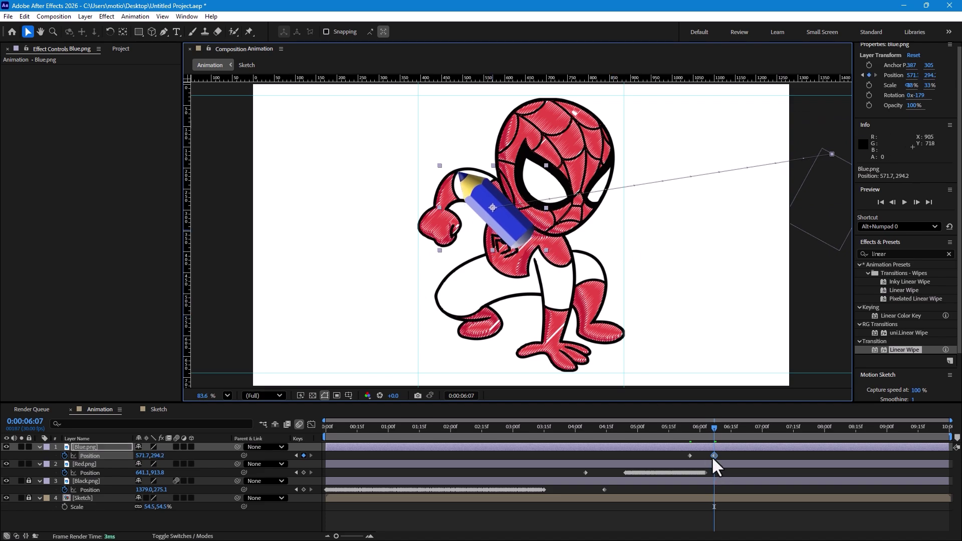
Keyframe the blue pencil scribbling along with the blue wipe every few frames from 0:00:06:11 to 0:00:07:26, ending at Position 914.9, 549.0.
key("Page_Down")
key("Page_Down")
key("Page_Down")
key("Page_Down")
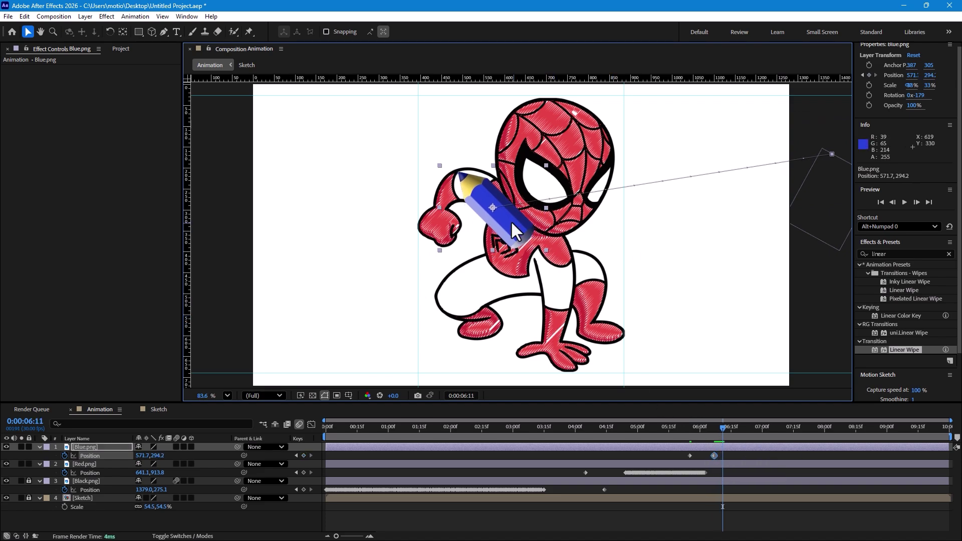
mouse_move(513, 221)
left_mouse_down()
mouse_move(640, 321)
mouse_move(611, 356)
mouse_move(652, 330)
left_mouse_up()
key("Page_Down")
key("Page_Down")
key("Page_Down")
key("Page_Down")
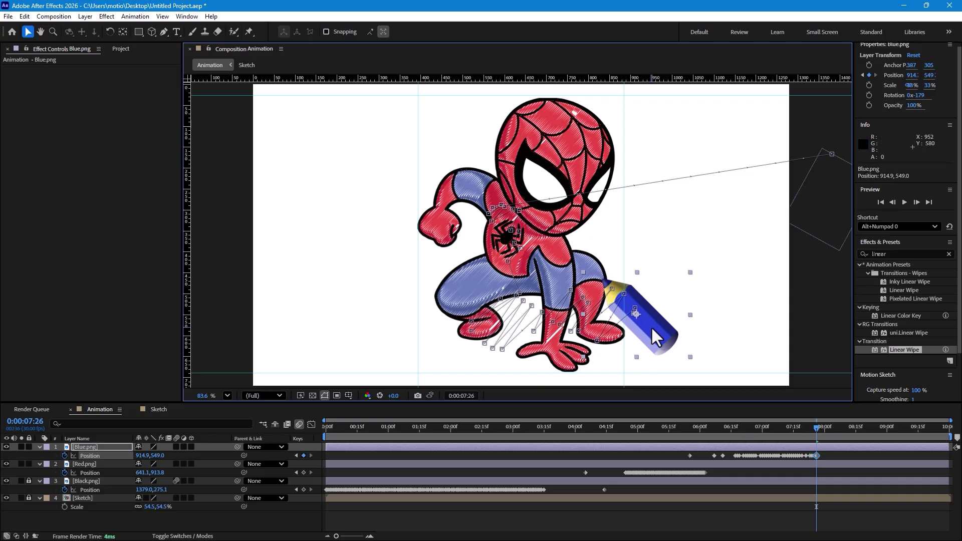
Move the blue pencil off the canvas's right edge to 1387.3, 545.4 at 0:00:08:11 and deselect the layer.
left_click(847, 427)
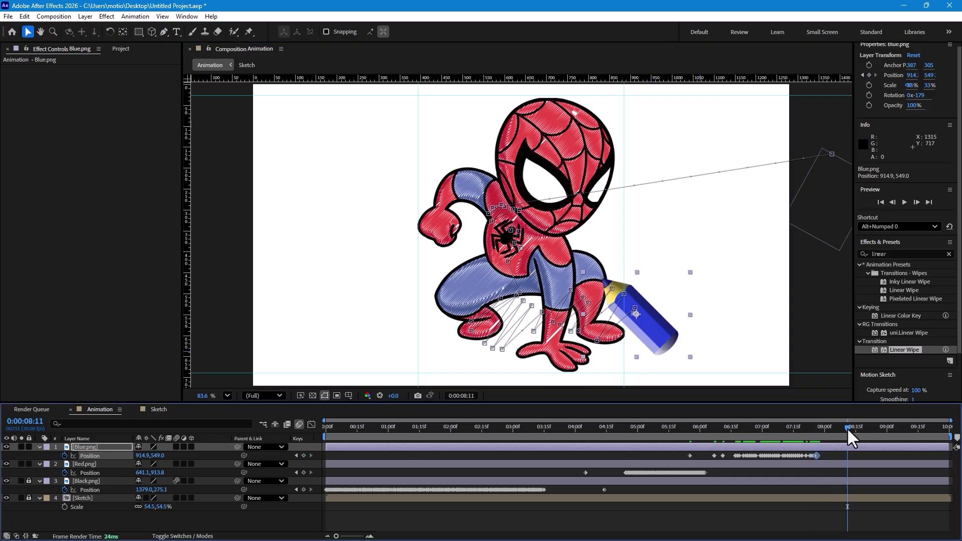
left_click_drag(663, 345, 852, 336)
left_click(774, 518)
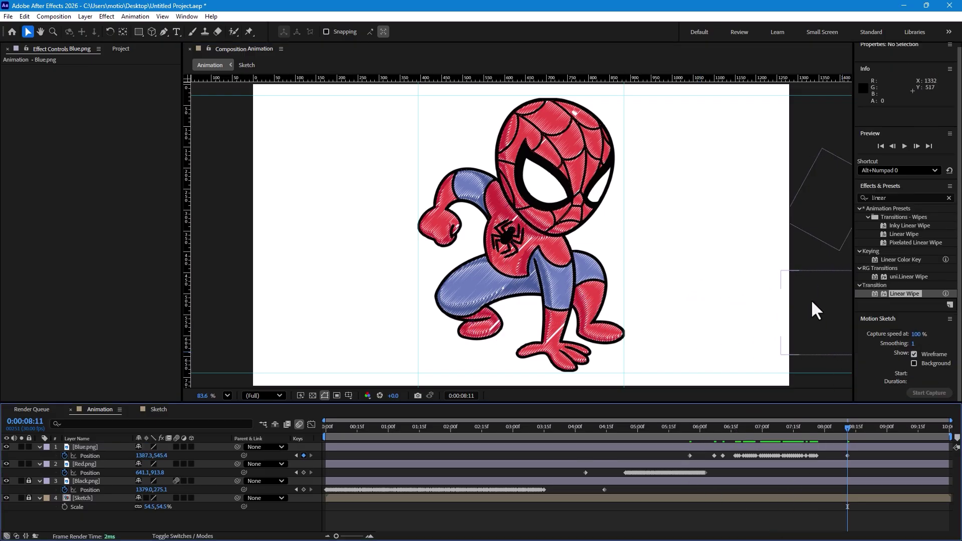
Play the Animation composition from the start to check the pencil movements and examine the frames around 0:00:05:23.
left_click_drag(491, 430, 308, 432)
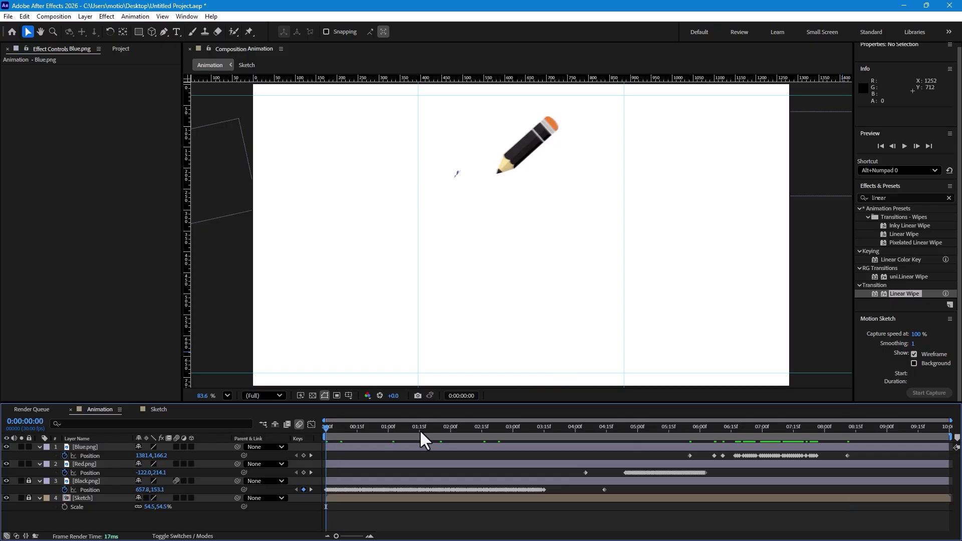
key("space")
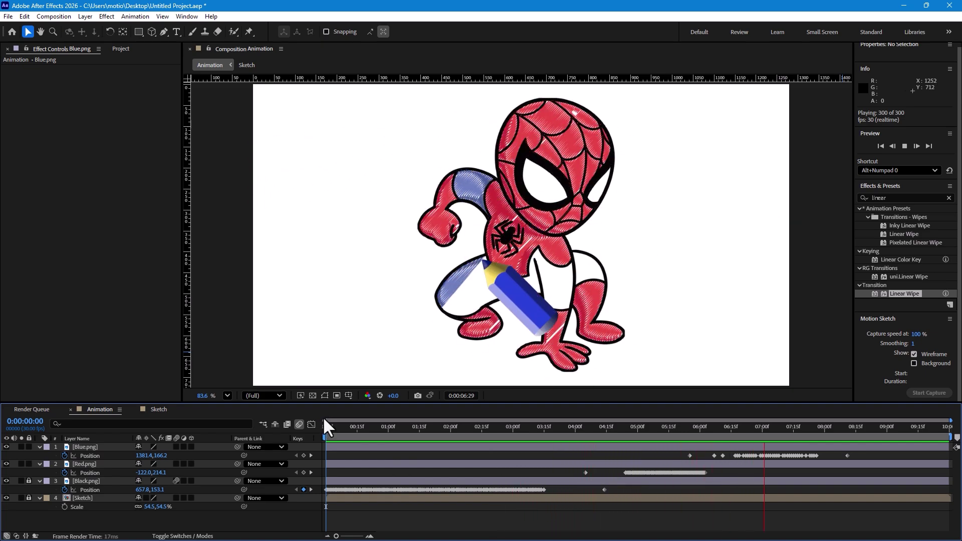
key("space")
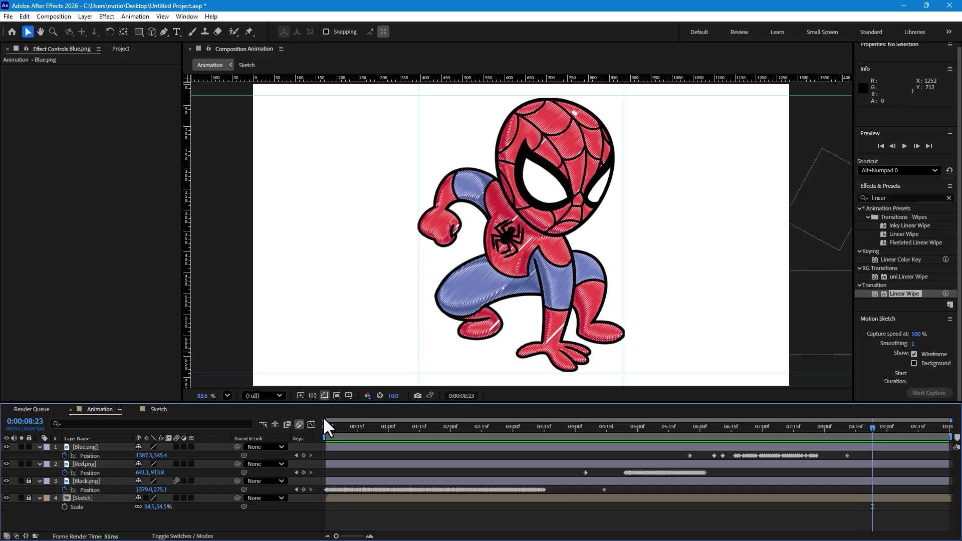
mouse_move(685, 428)
left_mouse_down()
mouse_move(822, 438)
mouse_move(906, 423)
mouse_move(576, 456)
mouse_move(712, 432)
mouse_move(685, 447)
left_mouse_up()
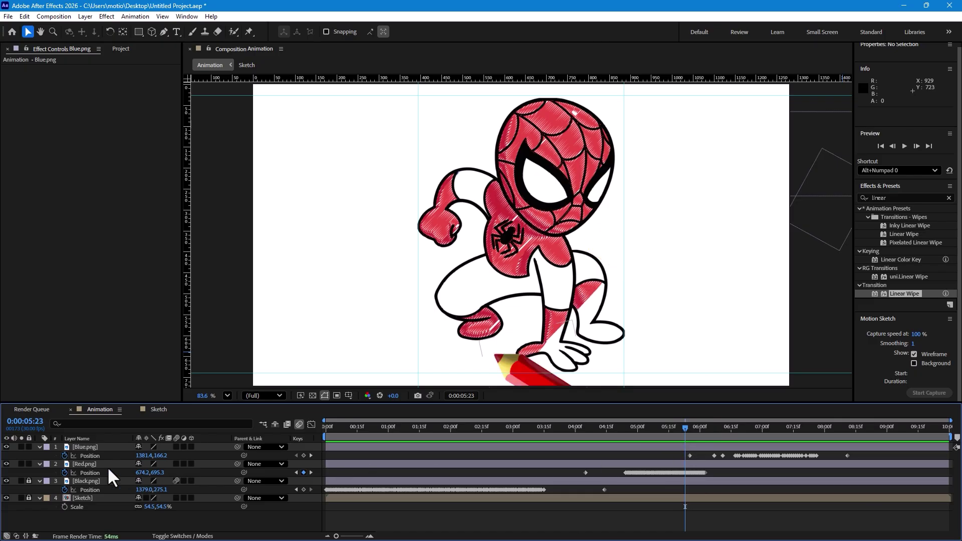
In the Sketch composition, retime the Sketch layer's Opacity fade to start at 0:00:06:03 and end around 0:00:08:09, and check it.
left_click(159, 409)
left_click(88, 519)
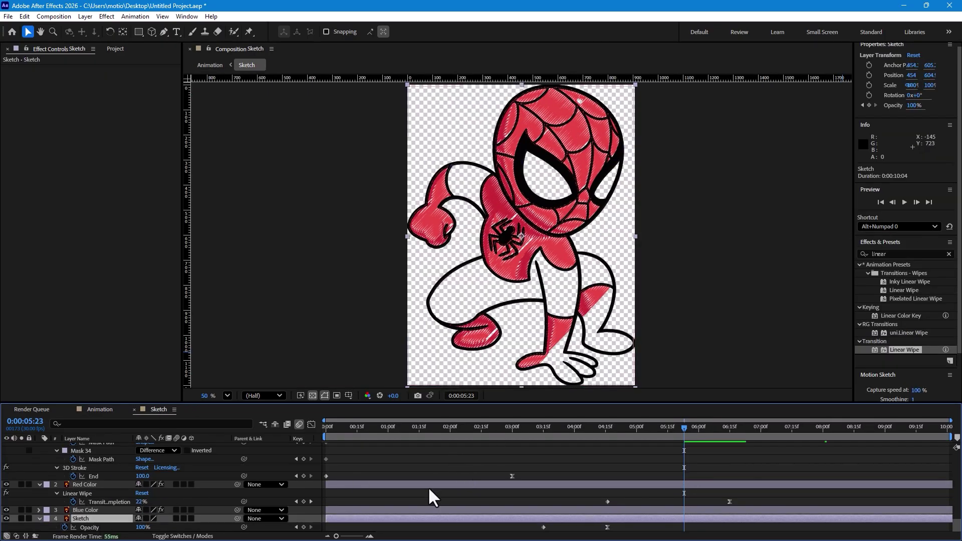
left_click_drag(608, 527, 755, 528)
left_click_drag(544, 528, 668, 527)
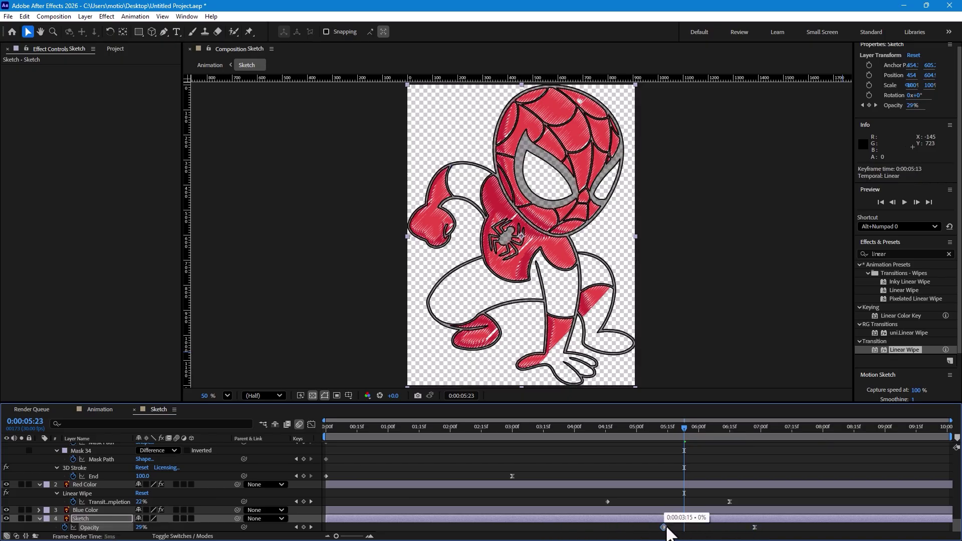
left_click(692, 432)
left_click_drag(692, 432, 811, 429)
left_click_drag(754, 527, 842, 528)
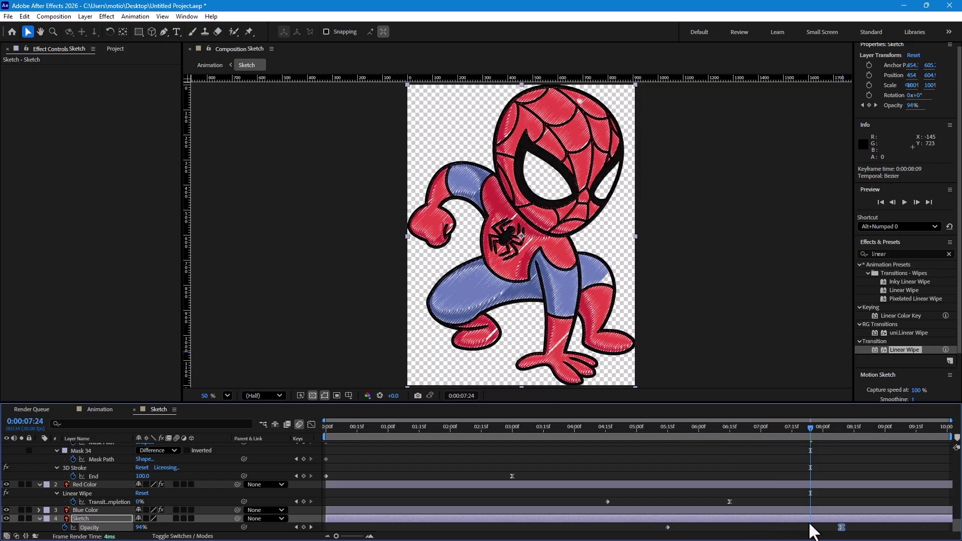
left_click_drag(708, 432, 859, 414)
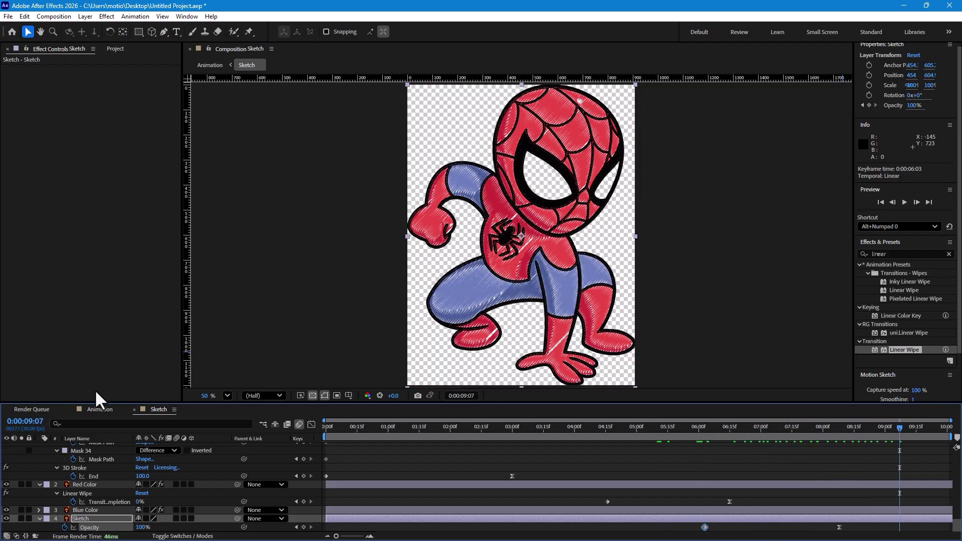
Return to the Animation composition and scrub and play the full animation to check the retimed line-art fade.
left_click(98, 409)
left_click_drag(566, 432, 862, 387)
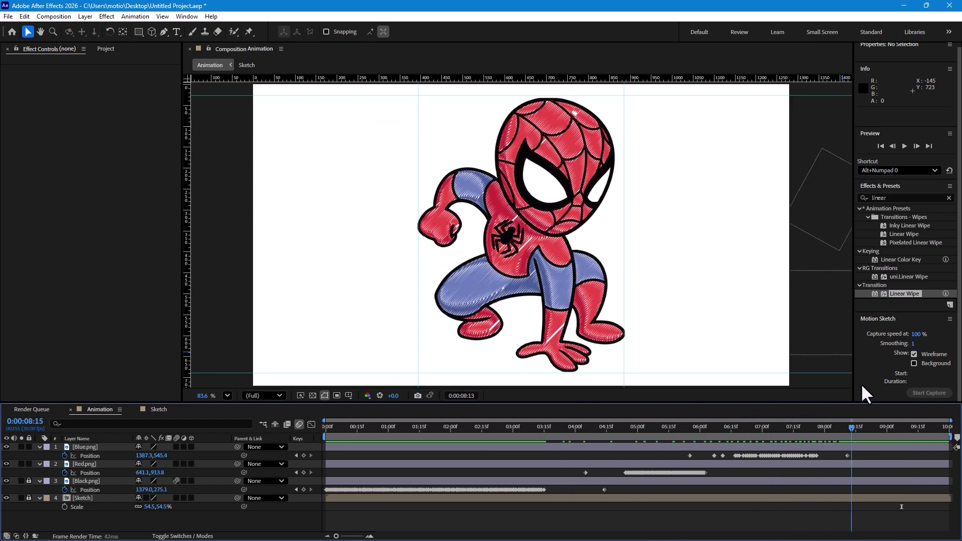
key("space")
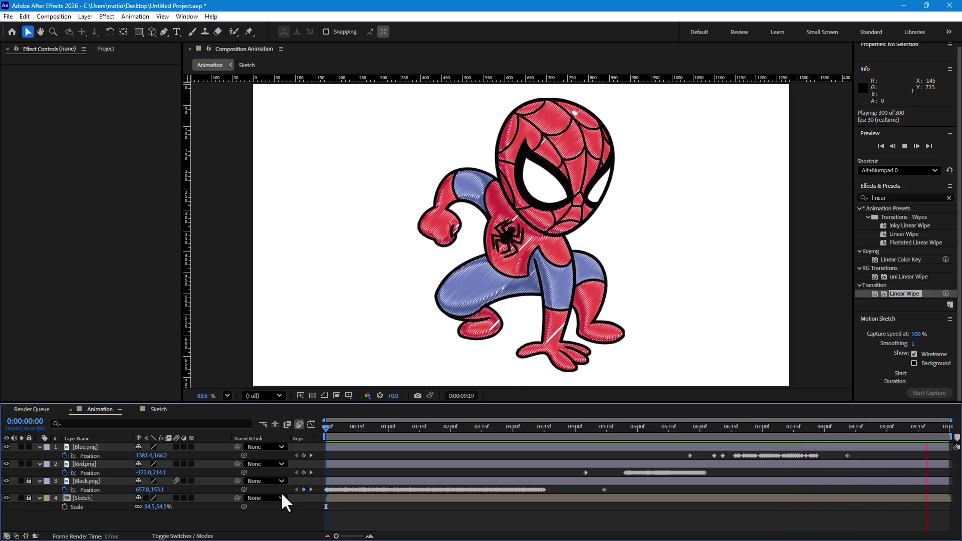
mouse_move(523, 435)
left_mouse_down()
mouse_move(827, 404)
mouse_move(608, 450)
mouse_move(414, 474)
mouse_move(554, 465)
mouse_move(537, 468)
mouse_move(544, 477)
left_mouse_up()
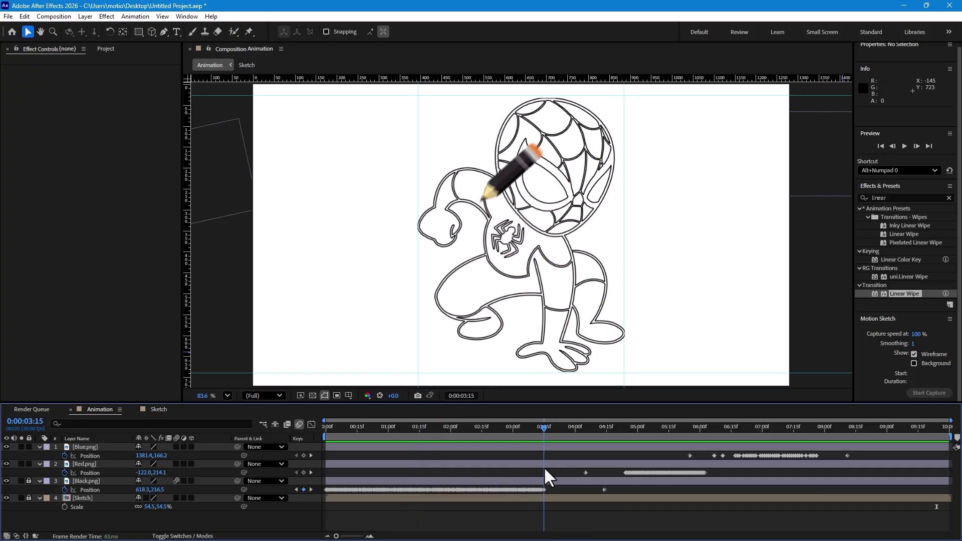